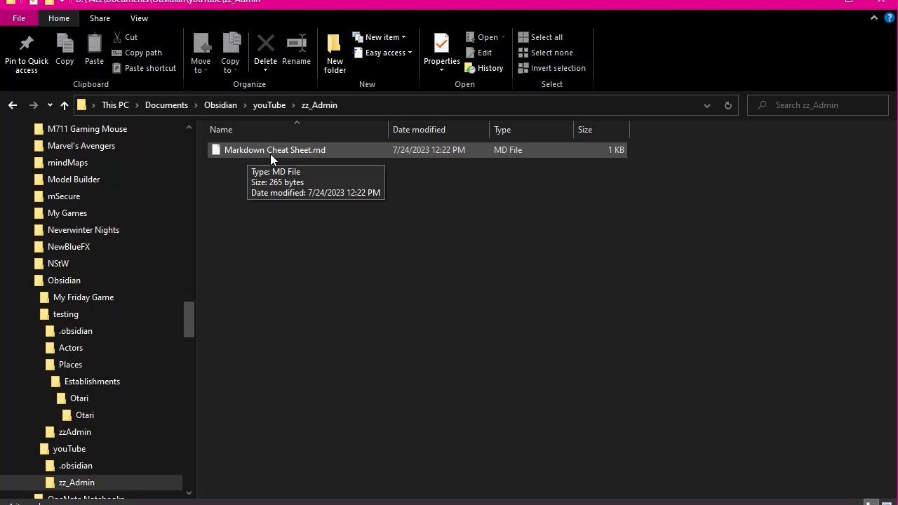
- Open Markdown Cheat Sheet.md from the zz_Admin folder in Notepad++ to view its raw text, and return to the folder window
right_click(270, 150)
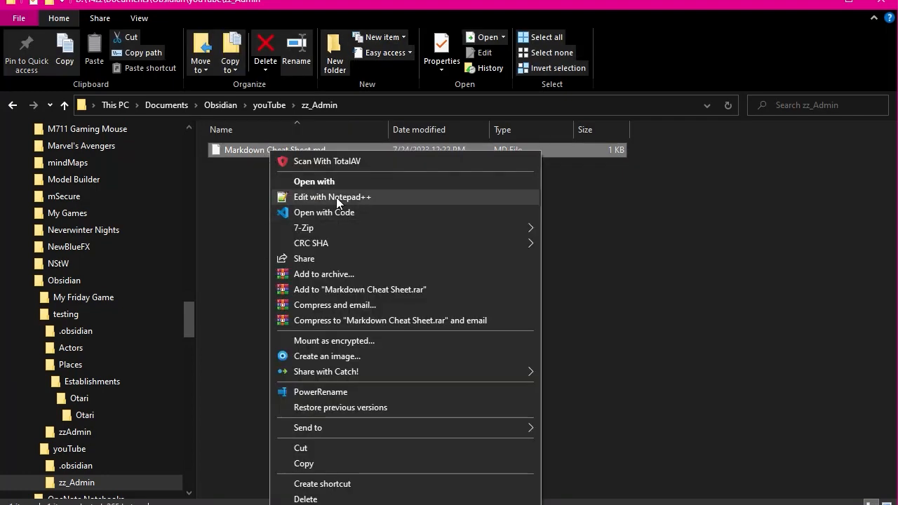
click(332, 198)
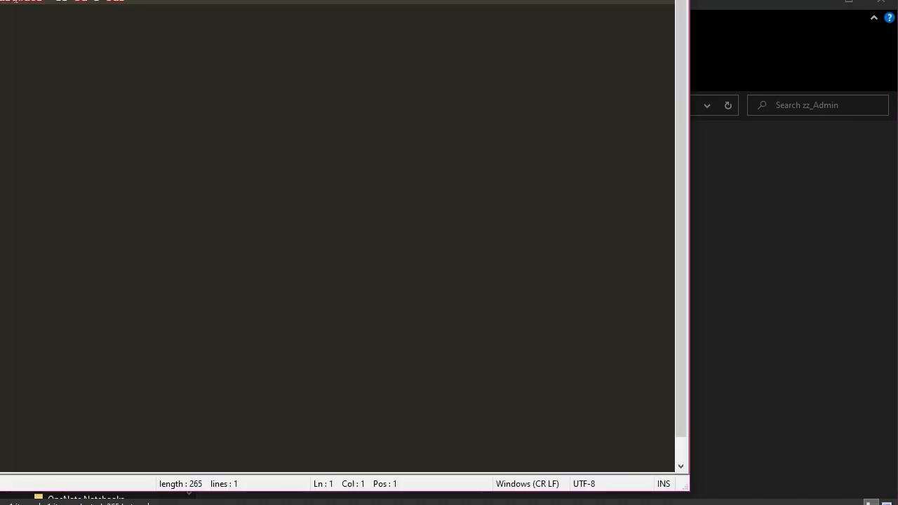
drag(287, 0, 413, 3)
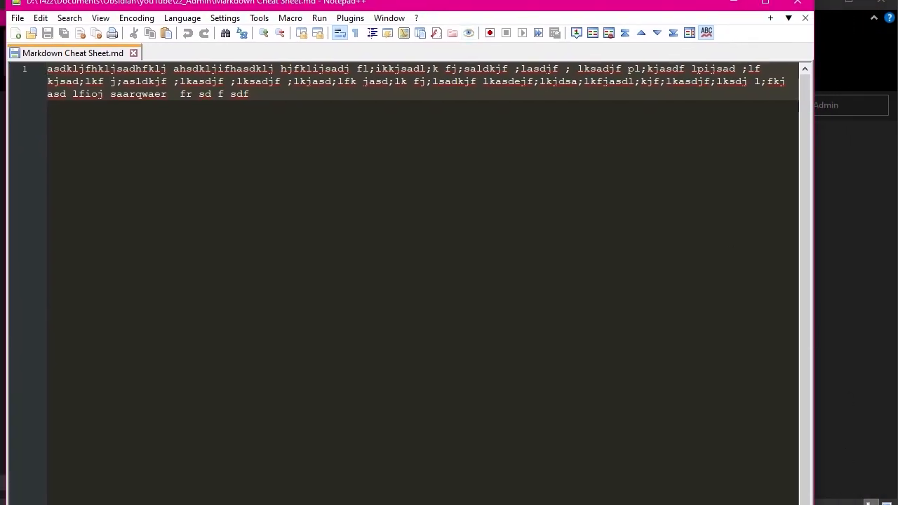
drag(815, 504, 668, 504)
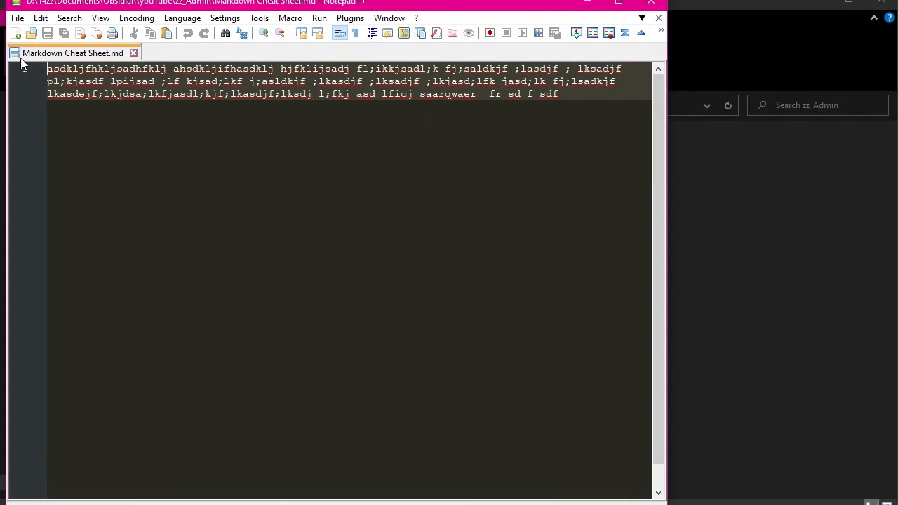
click(772, 289)
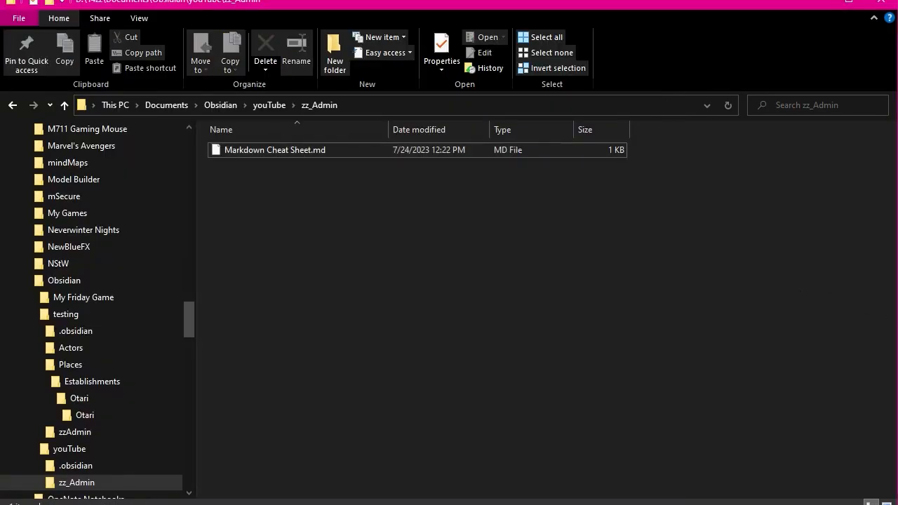
- Switch to Obsidian and look at the Editor settings
click(588, 504)
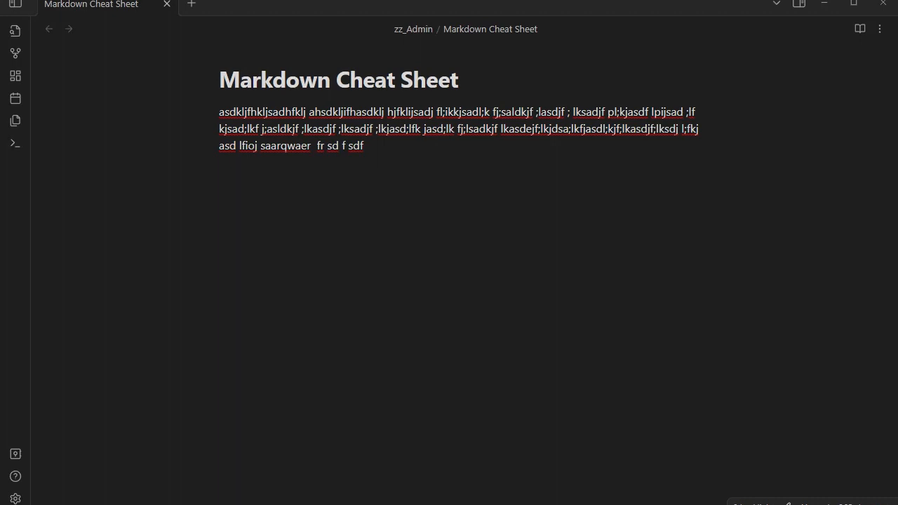
click(16, 499)
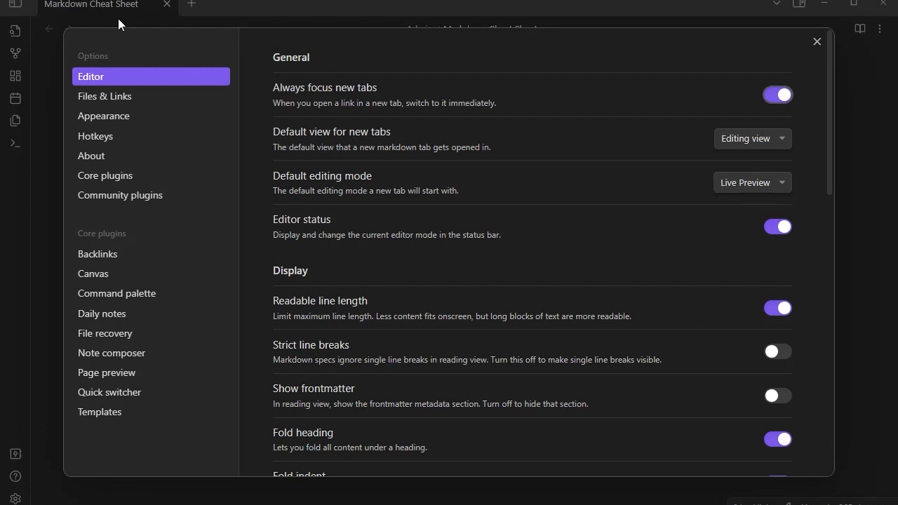
click(817, 42)
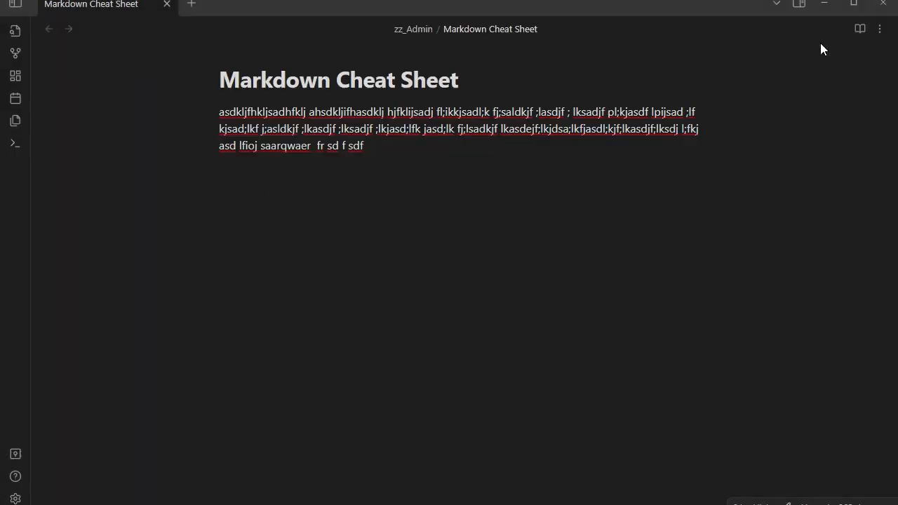
- Show the vault's file list and create a folder named "attachments" inside zz_Admin
click(14, 5)
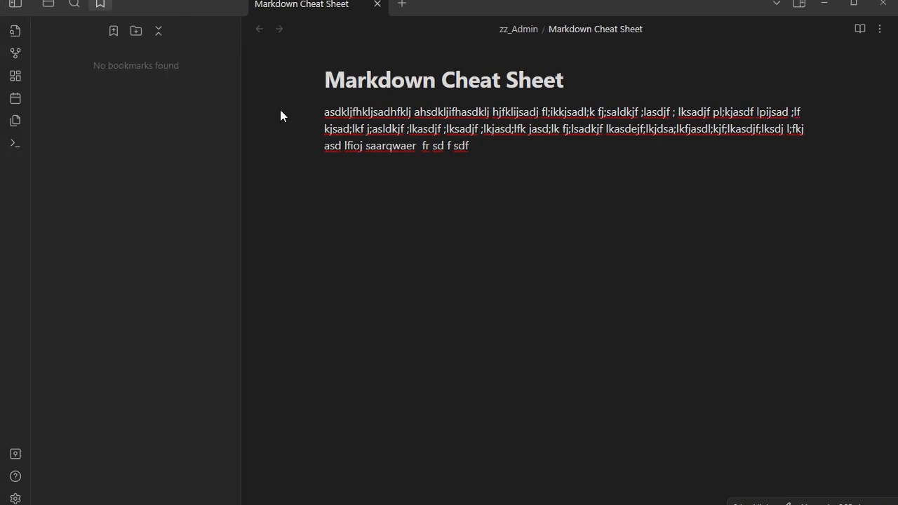
click(49, 4)
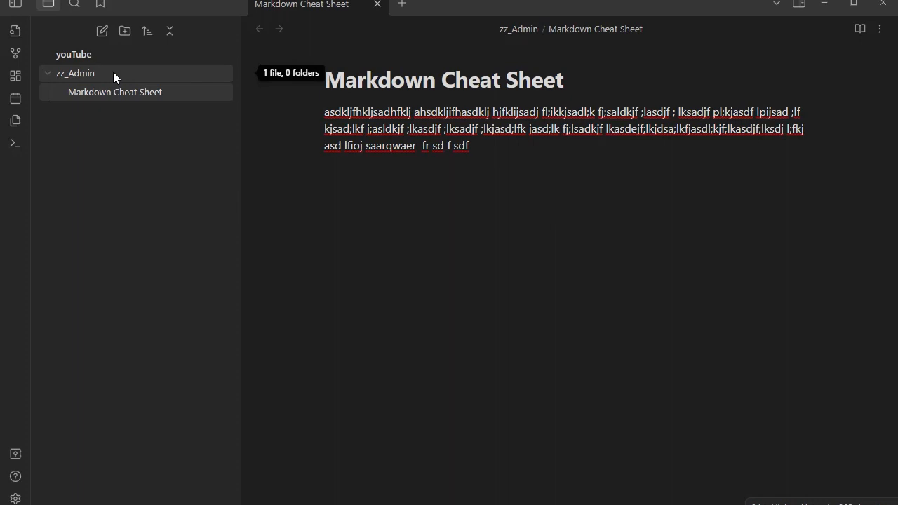
right_click(80, 76)
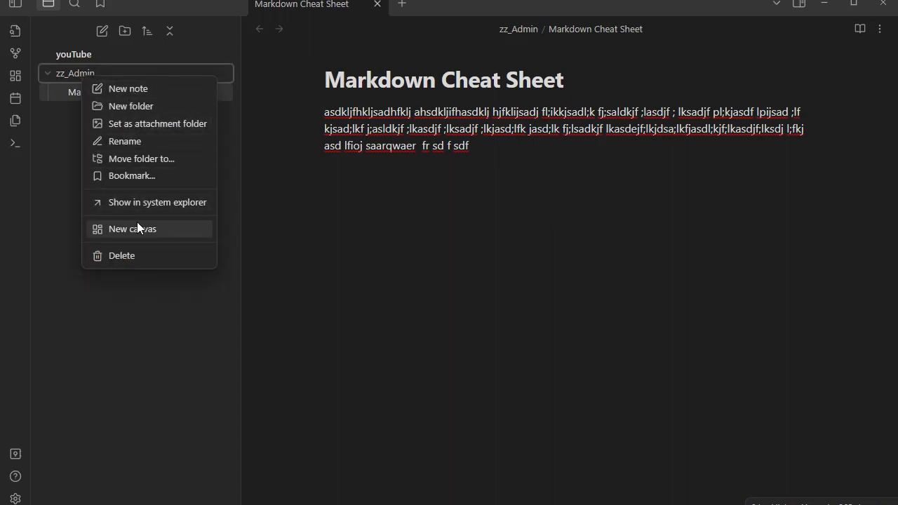
click(133, 106)
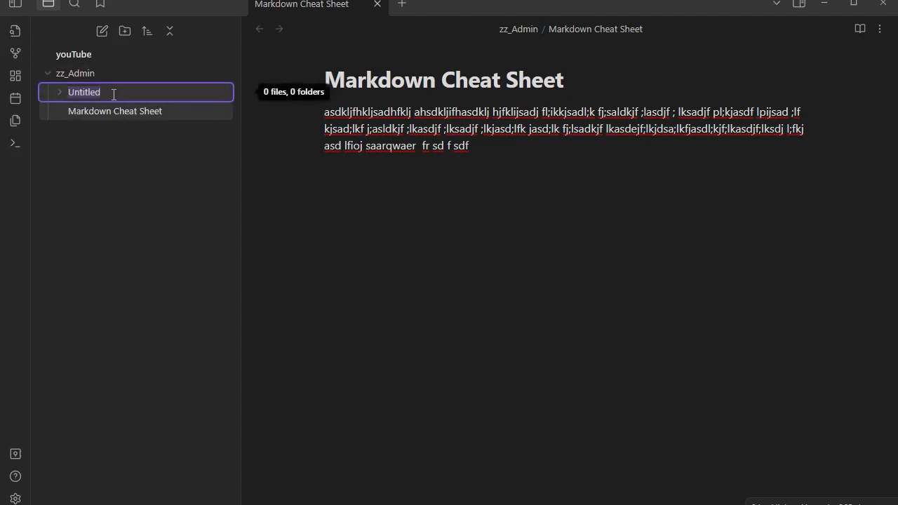
text(attach)
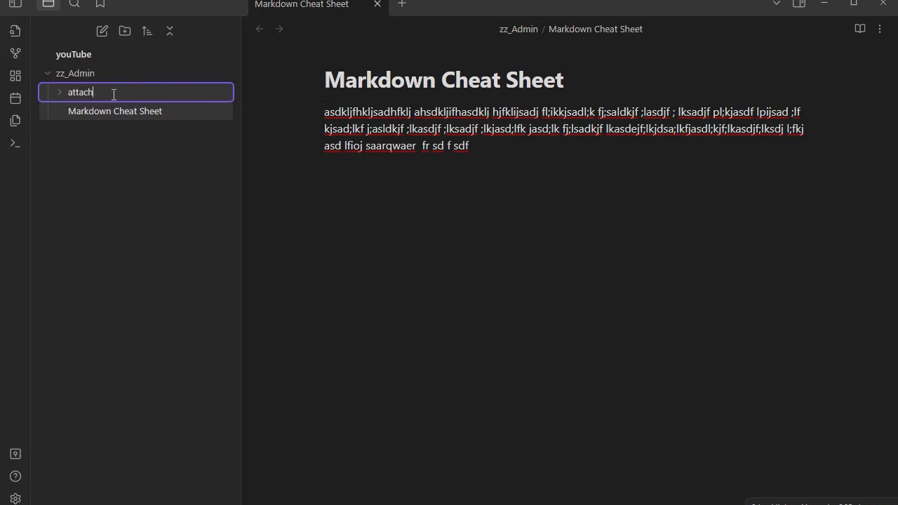
text(ments)
click(120, 180)
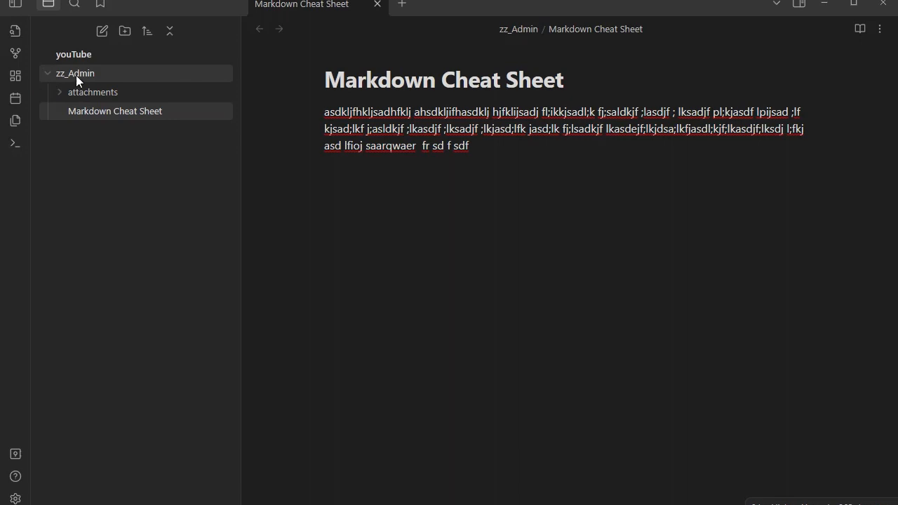
- Create another folder named "templates" inside zz_Admin
right_click(77, 75)
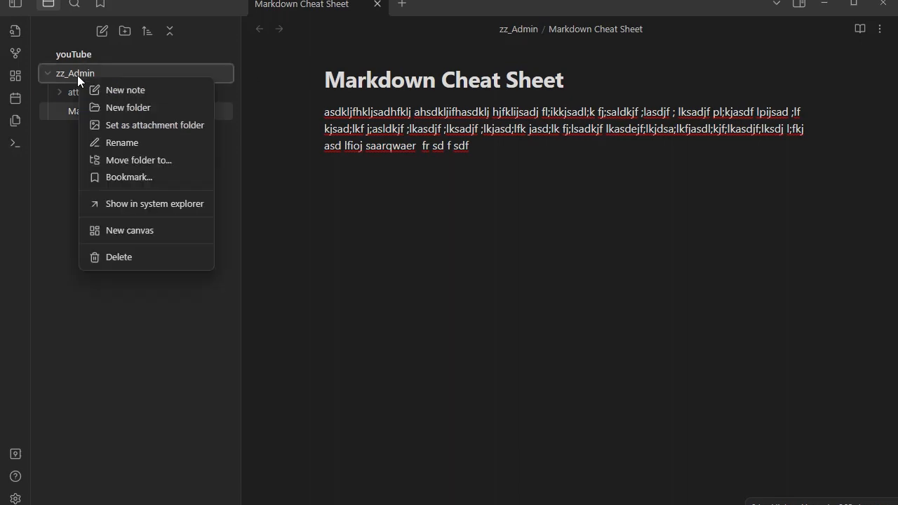
click(127, 108)
text(t)
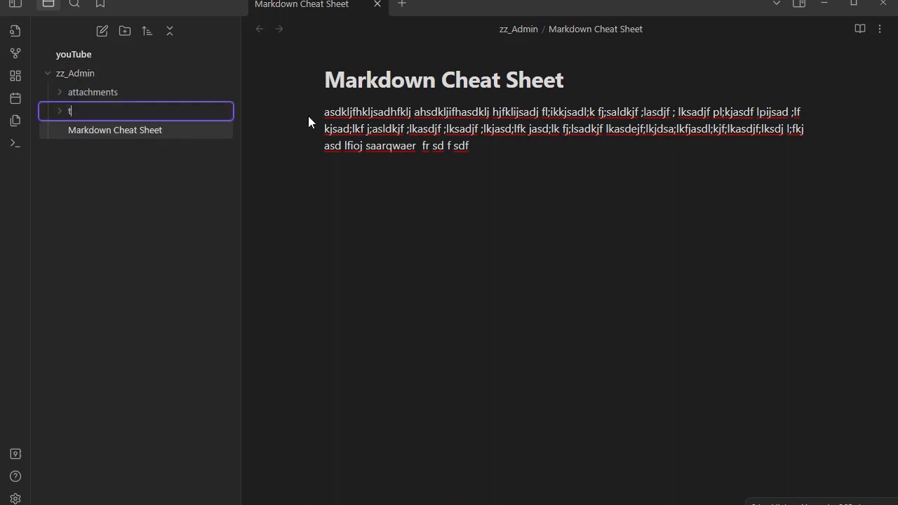
text(empolates)
click(97, 112)
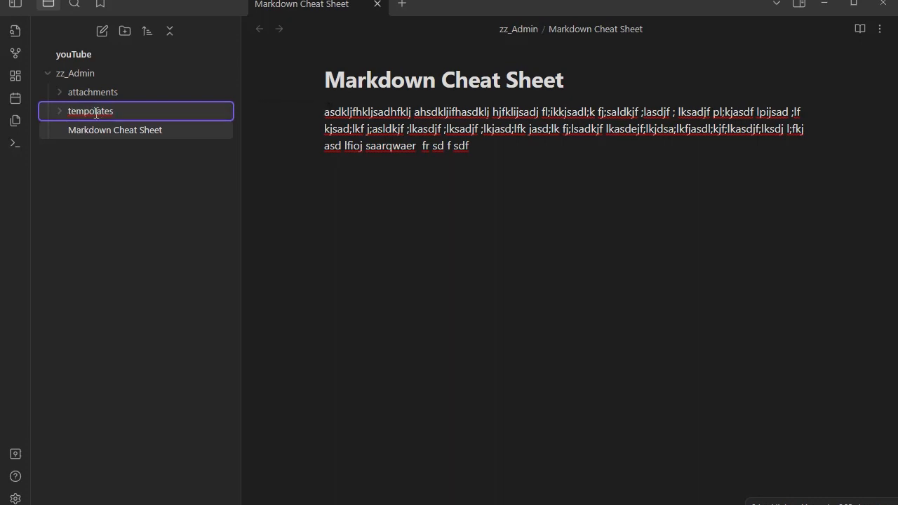
key(BackSpace)
key(Return)
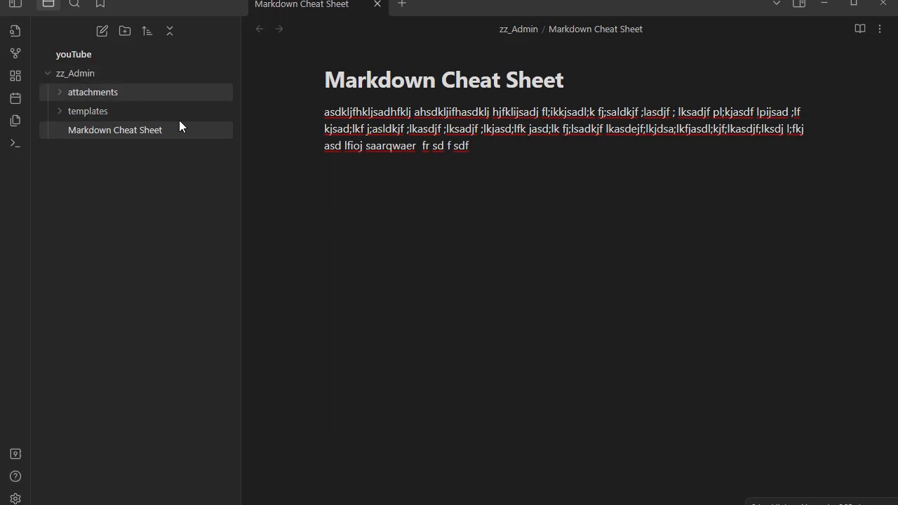
right_click(83, 92)
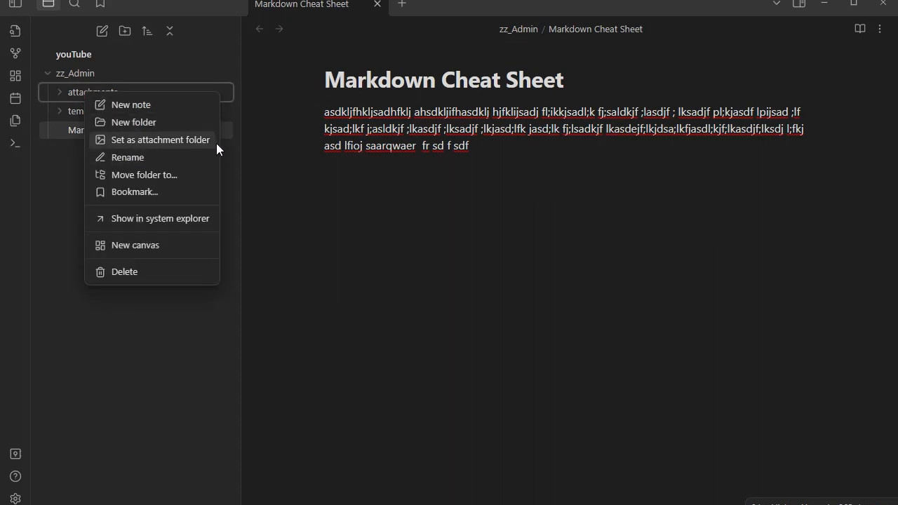
click(171, 398)
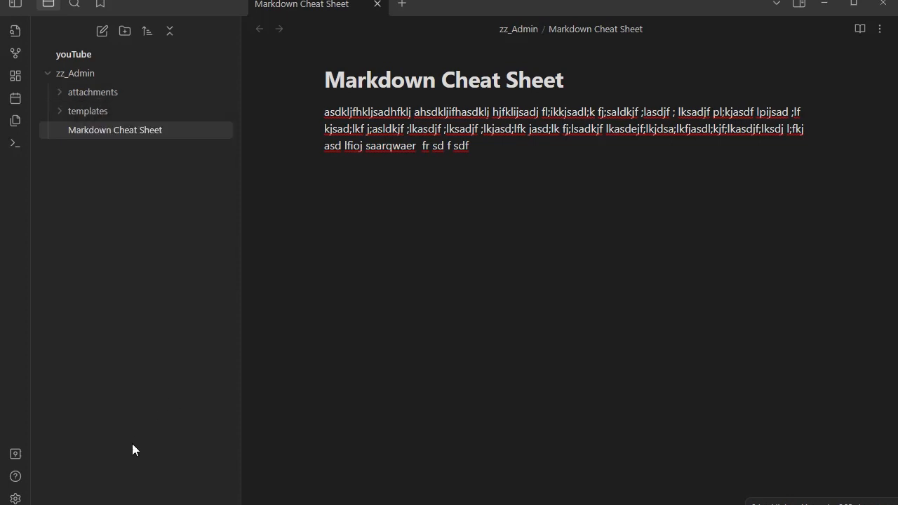
- In the Editor settings, turn off Always focus new tabs and set the default view for new tabs to Reading view
click(14, 498)
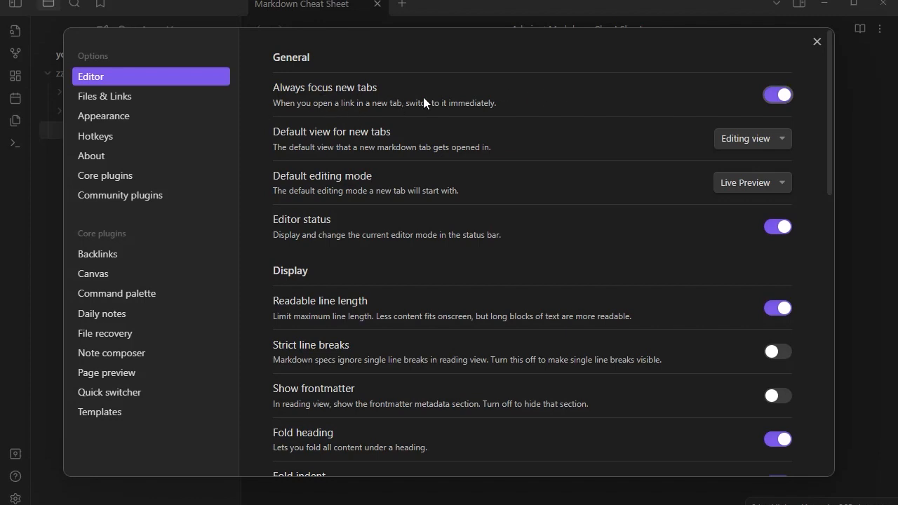
click(785, 95)
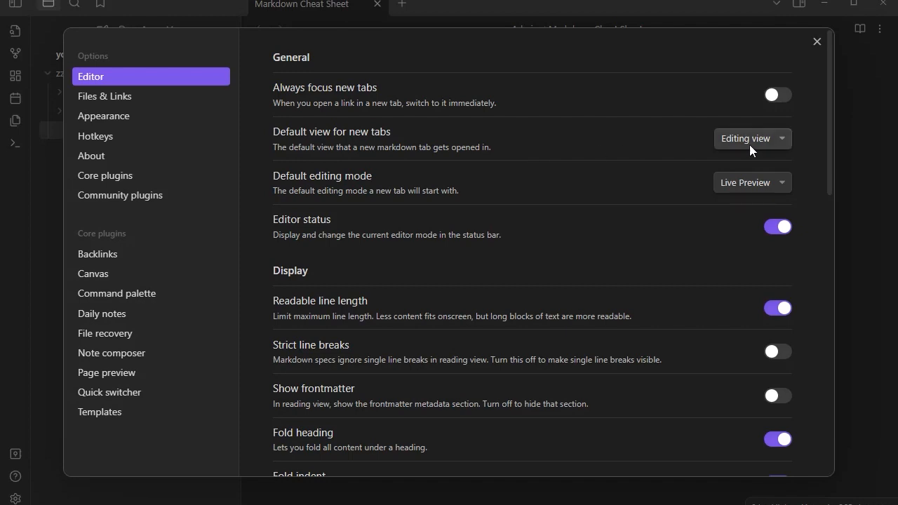
click(785, 138)
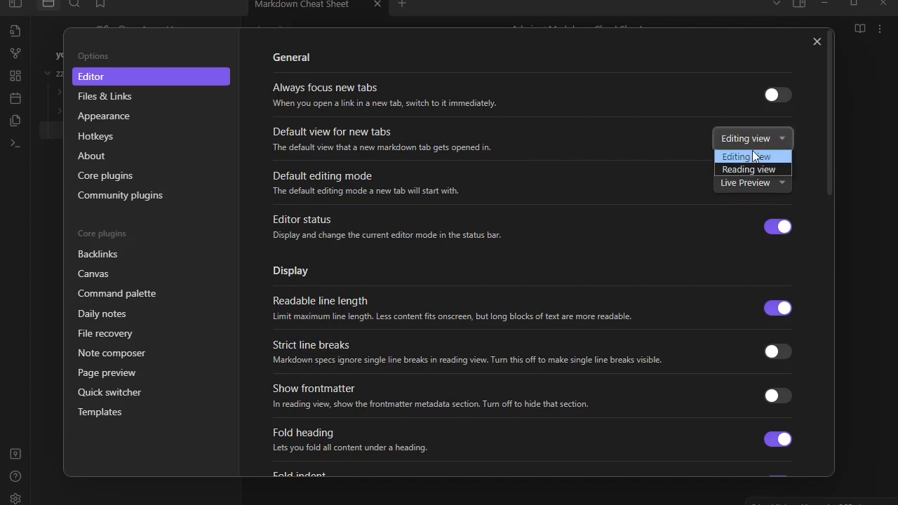
click(662, 144)
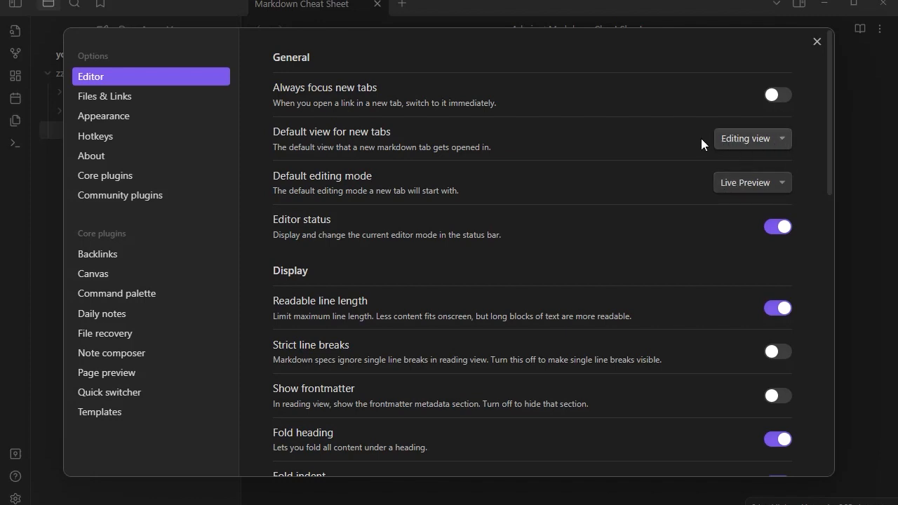
click(784, 142)
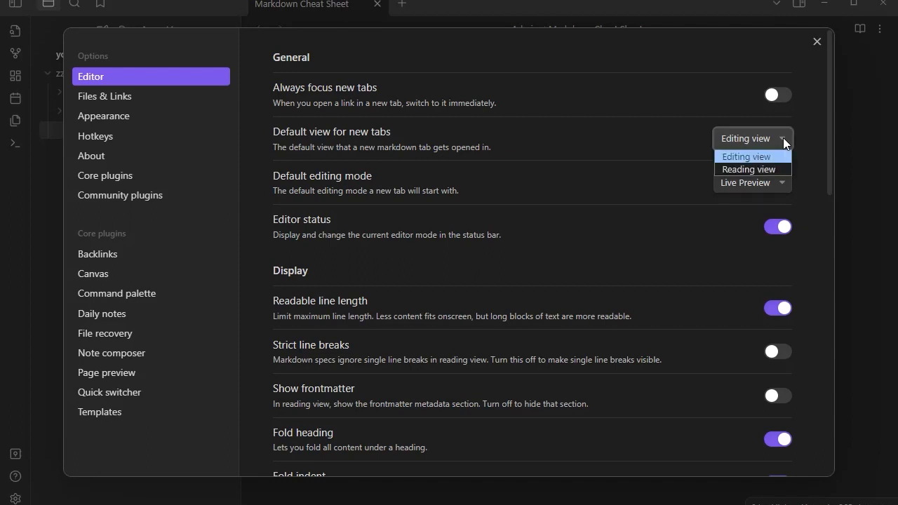
click(744, 170)
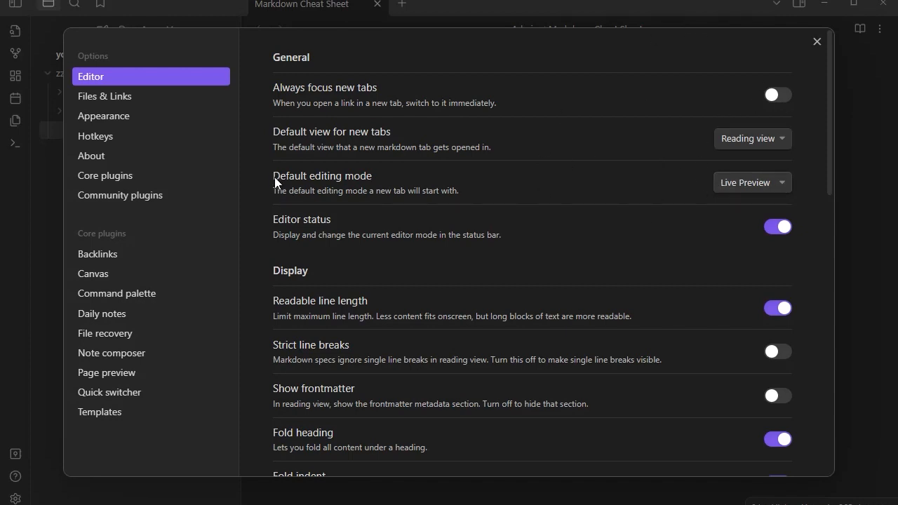
click(784, 182)
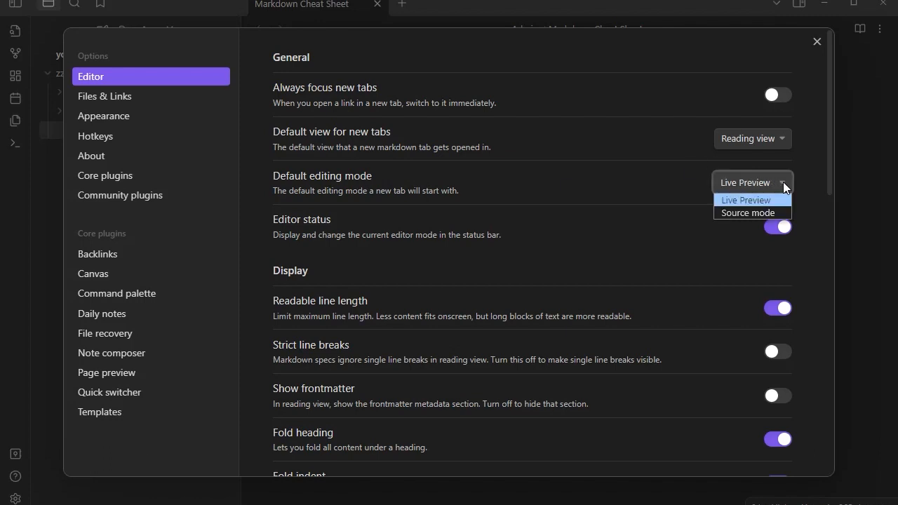
click(560, 237)
click(815, 39)
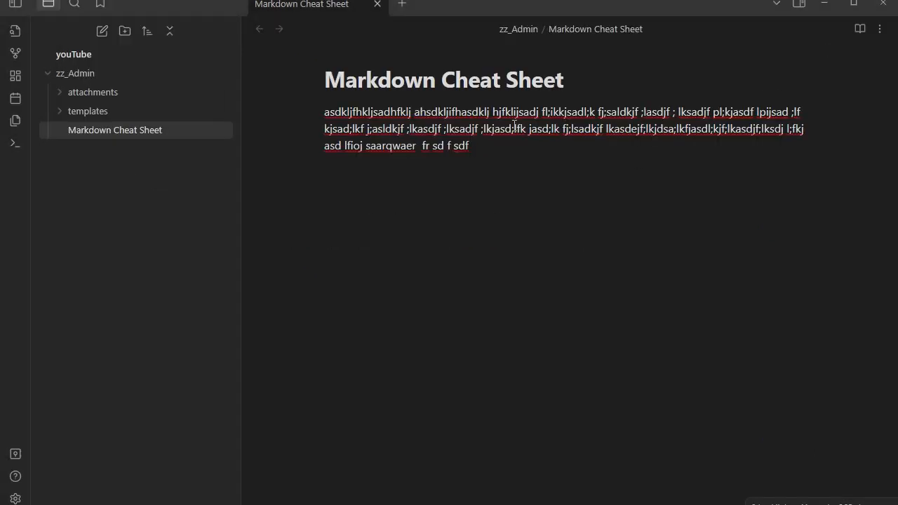
- Add the line "**this is bold**" below the existing paragraph of the Markdown Cheat Sheet note, separated by a blank line
click(489, 147)
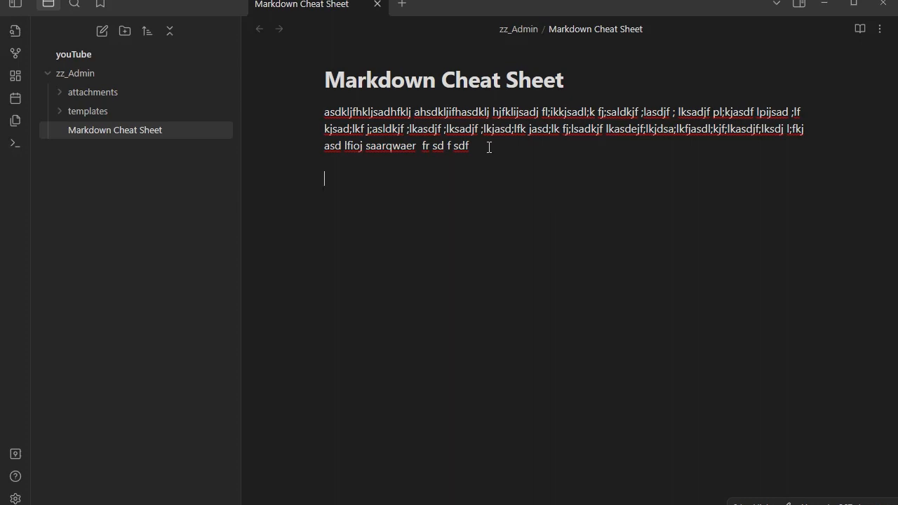
text(**this is bold**)
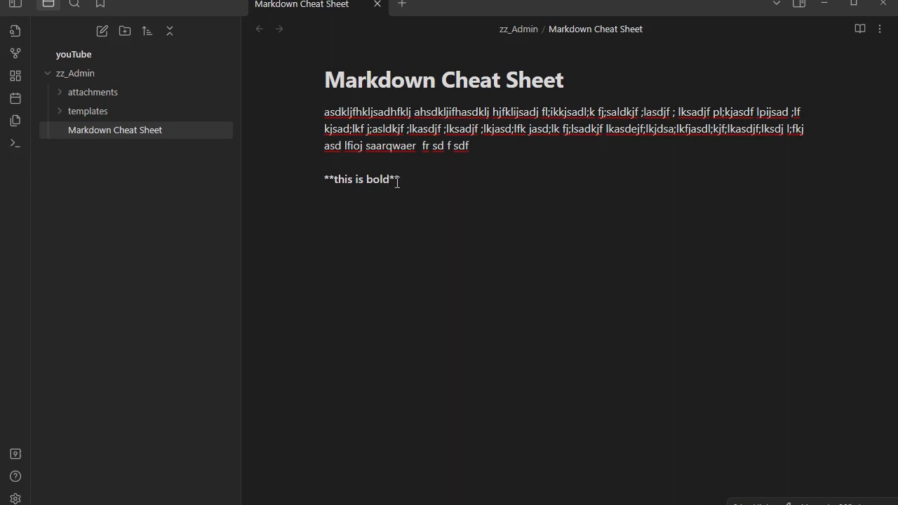
key(Return)
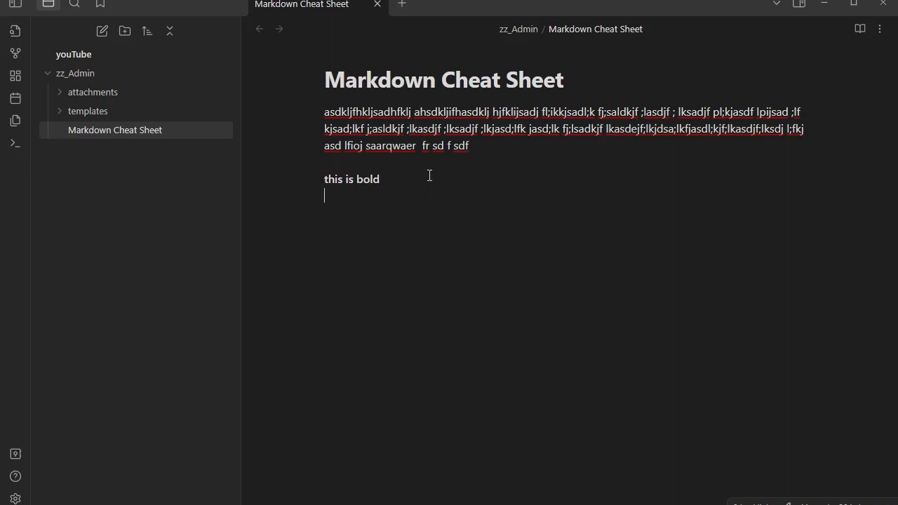
- Change the "this is bold" line from bold to italic by leaving a single asterisk on each side
click(345, 178)
click(326, 178)
key(Delete)
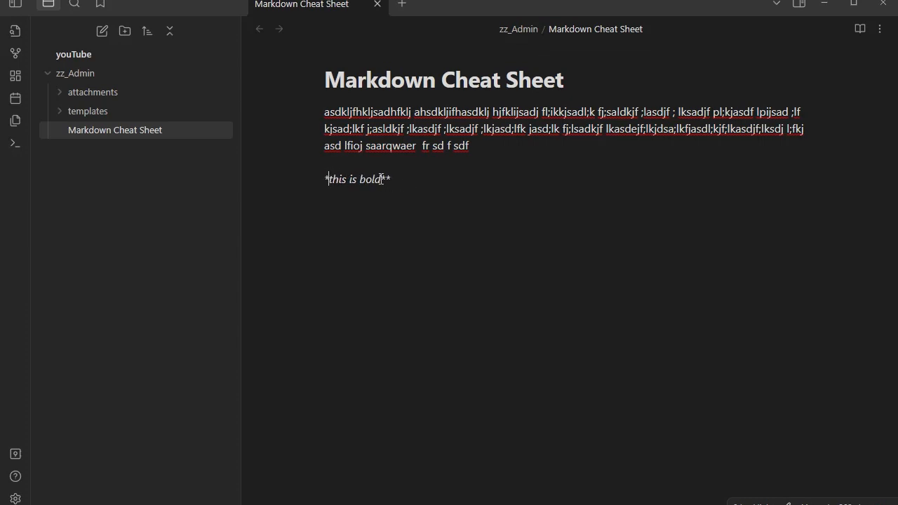
click(383, 180)
key(Delete)
click(362, 275)
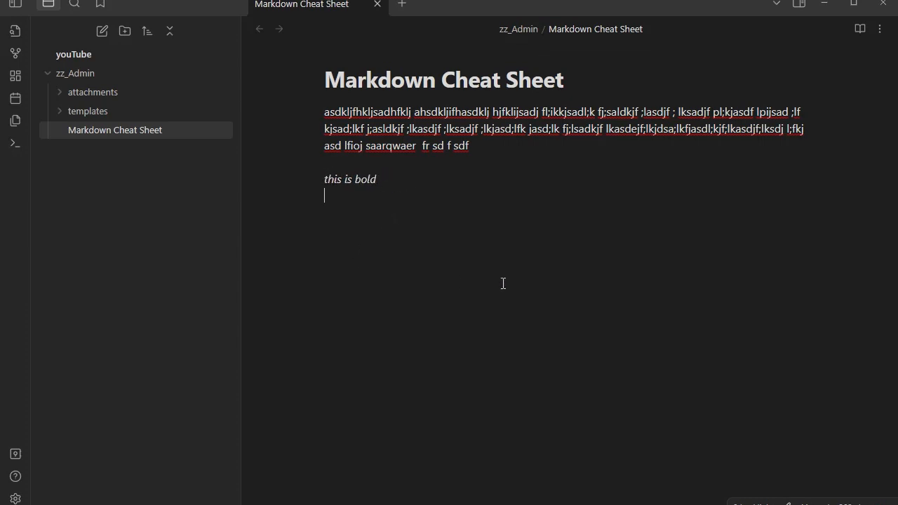
- Change the "this is bold" line back from italic to bold by putting two asterisks on each side
click(348, 177)
click(394, 177)
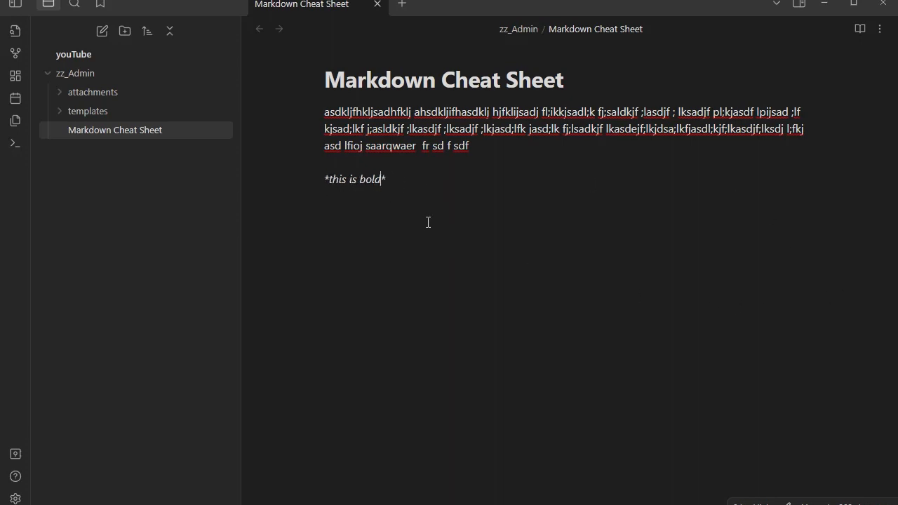
key(BackSpace)
text(**)
click(325, 179)
text(**)
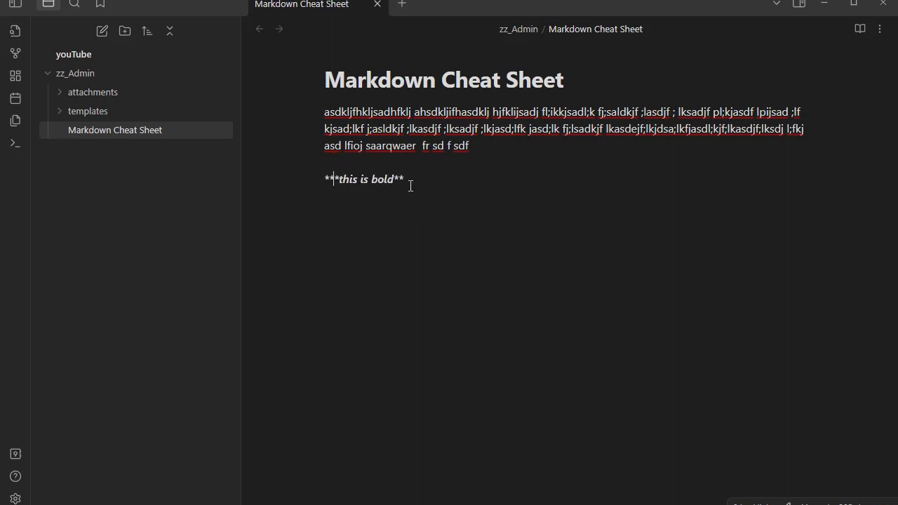
key(BackSpace)
click(439, 250)
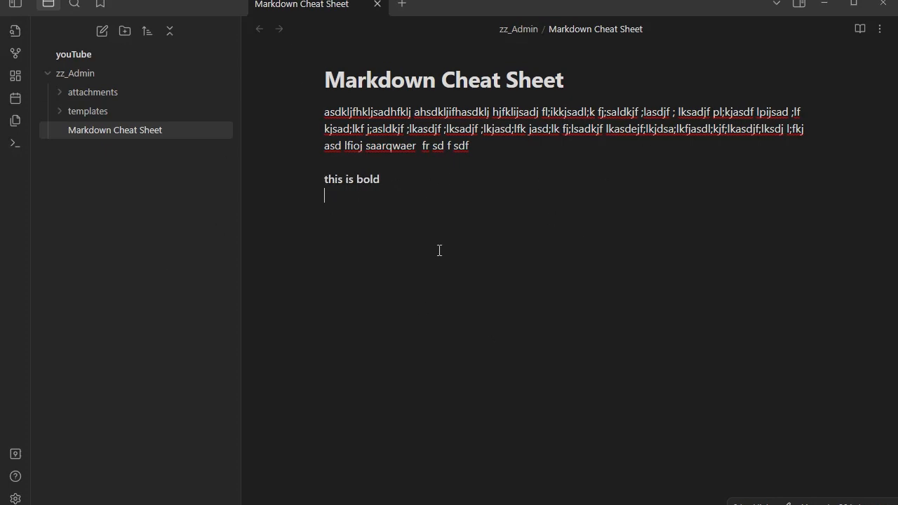
- Set the Default editing mode to Source mode in the Editor settings and return to the note
click(15, 499)
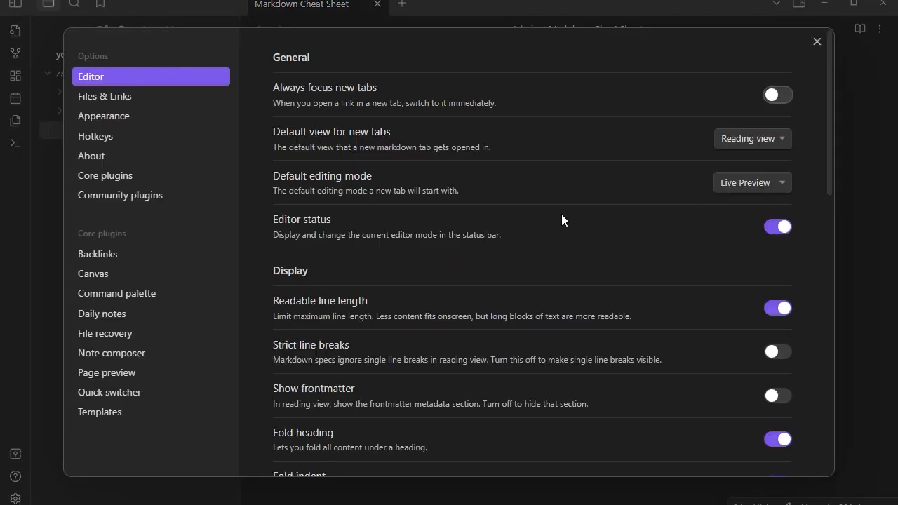
click(755, 181)
click(750, 213)
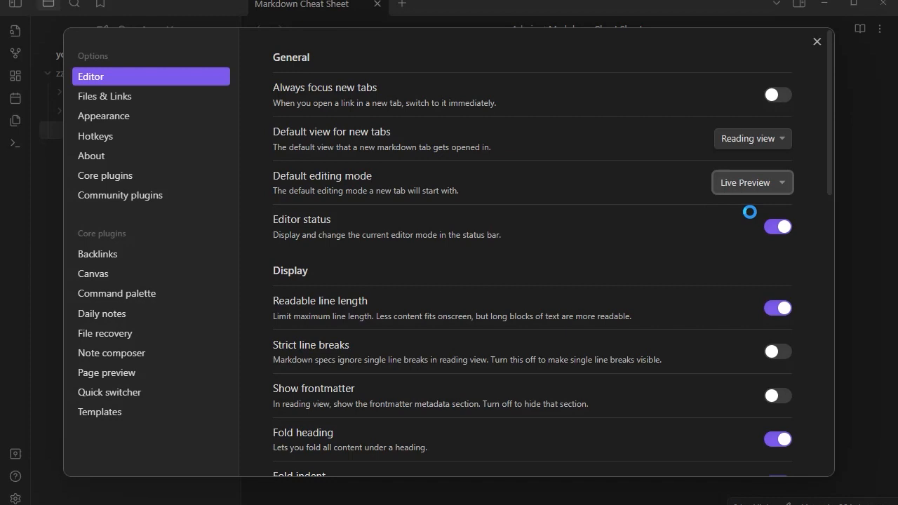
click(817, 41)
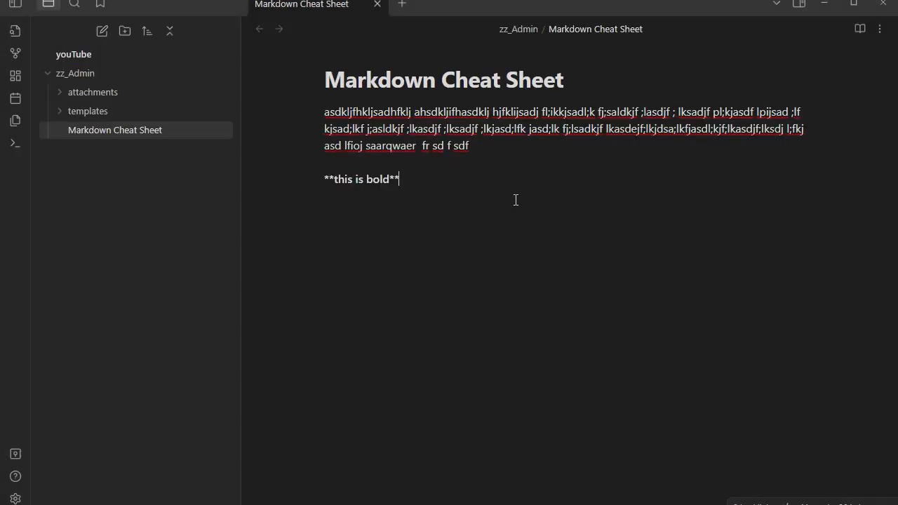
- Reduce the markup around "this is bold" to one asterisk on each side, making the source text italic
key(Delete)
click(386, 180)
key(Delete)
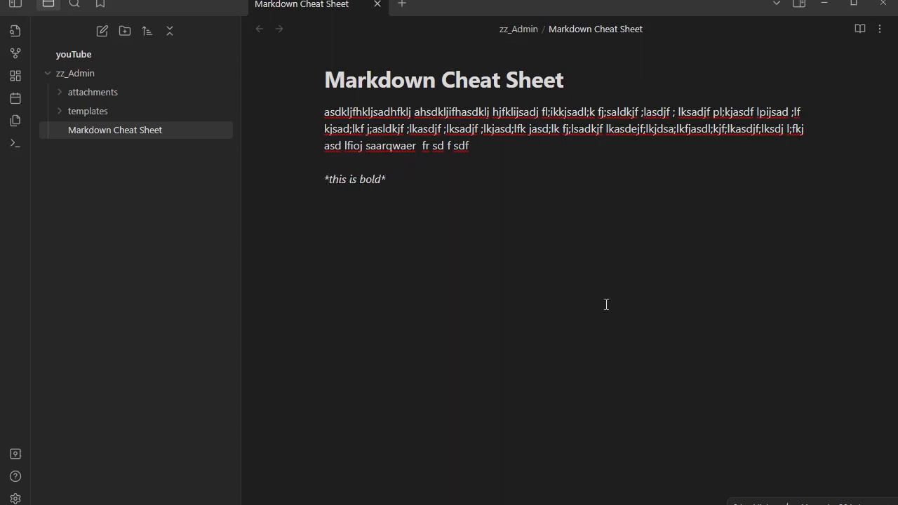
- Delete the "*this is bold*" line from the Markdown Cheat Sheet note
drag(397, 184, 313, 184)
key(BackSpace)
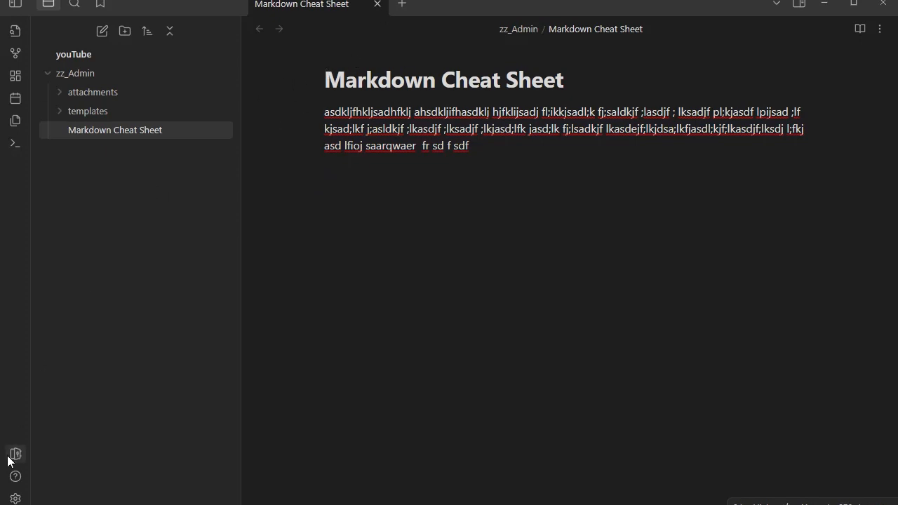
- Collapse the file sidebar and turn off Readable line length in the Editor settings
click(15, 499)
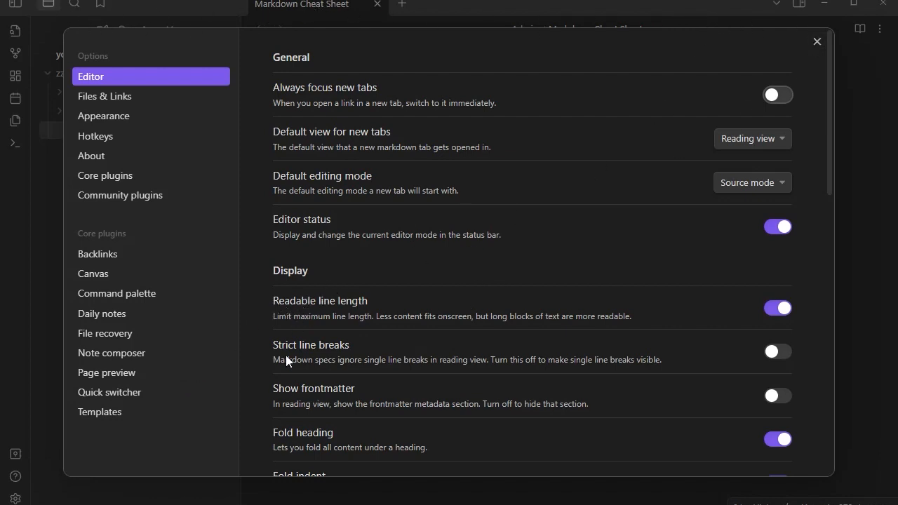
click(816, 42)
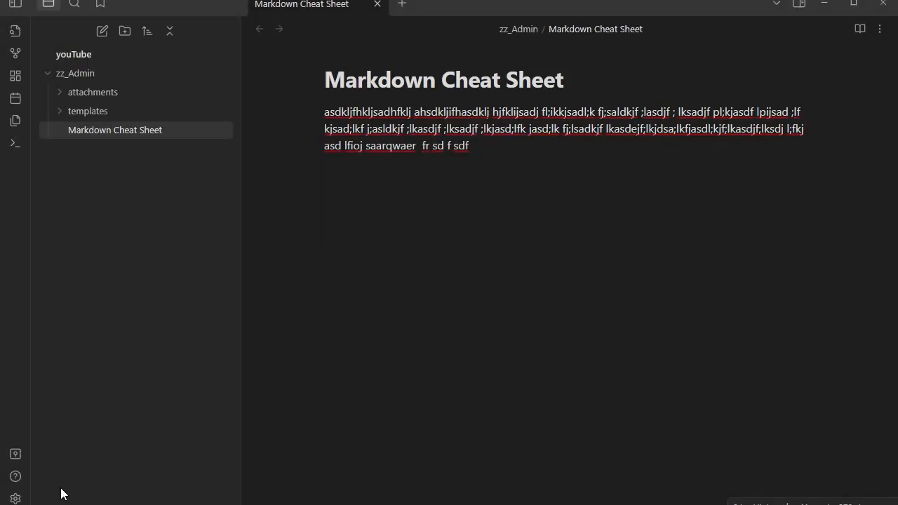
click(15, 5)
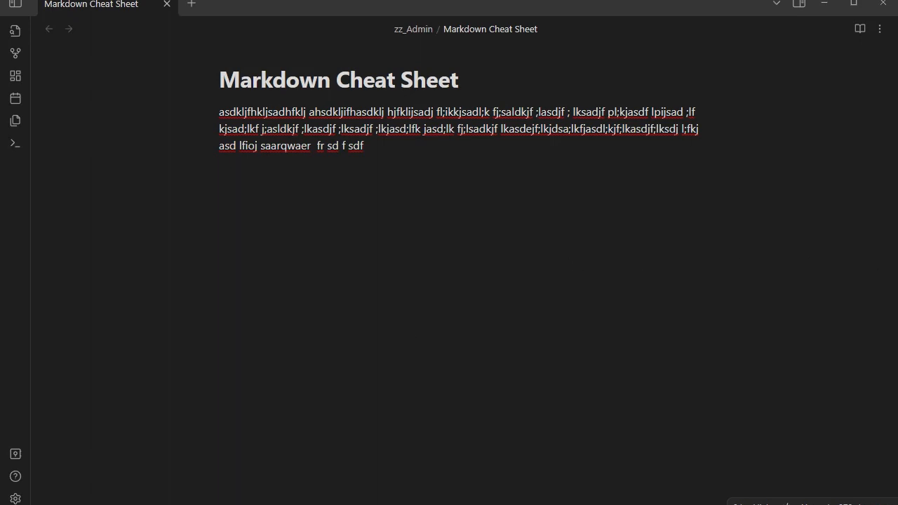
click(15, 498)
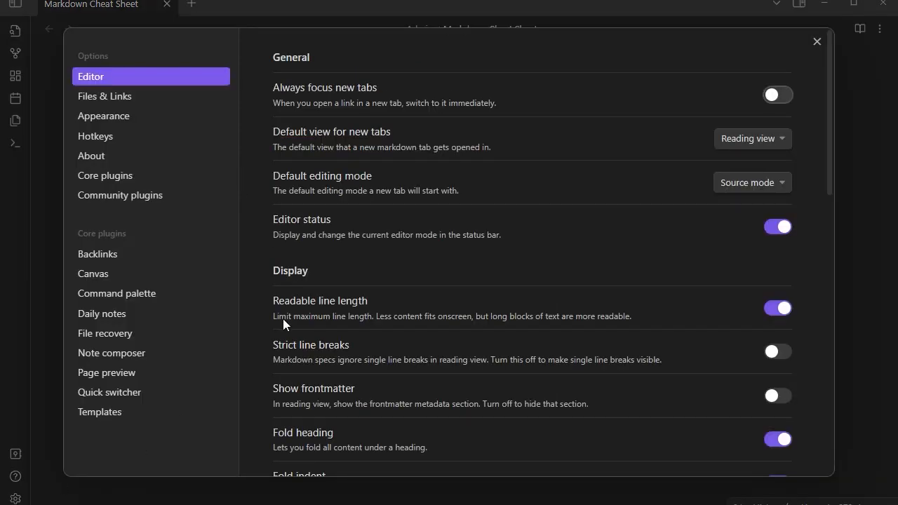
click(783, 310)
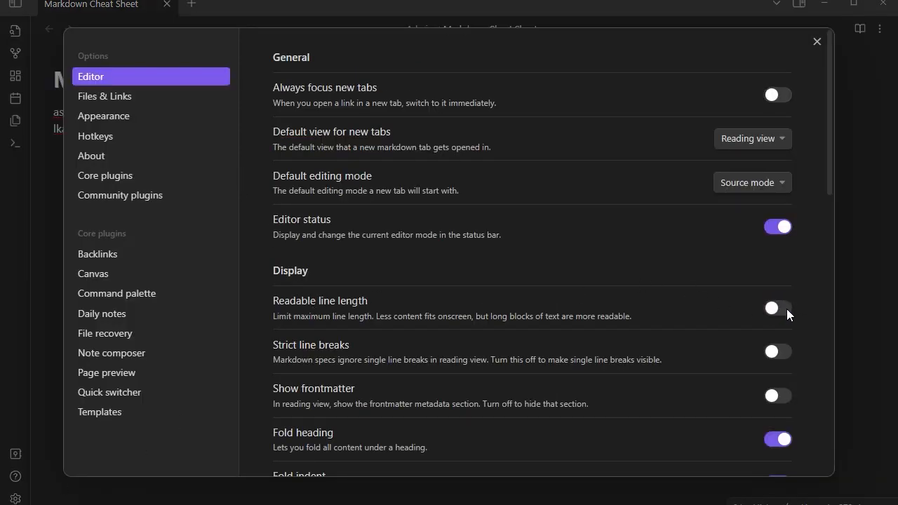
click(817, 43)
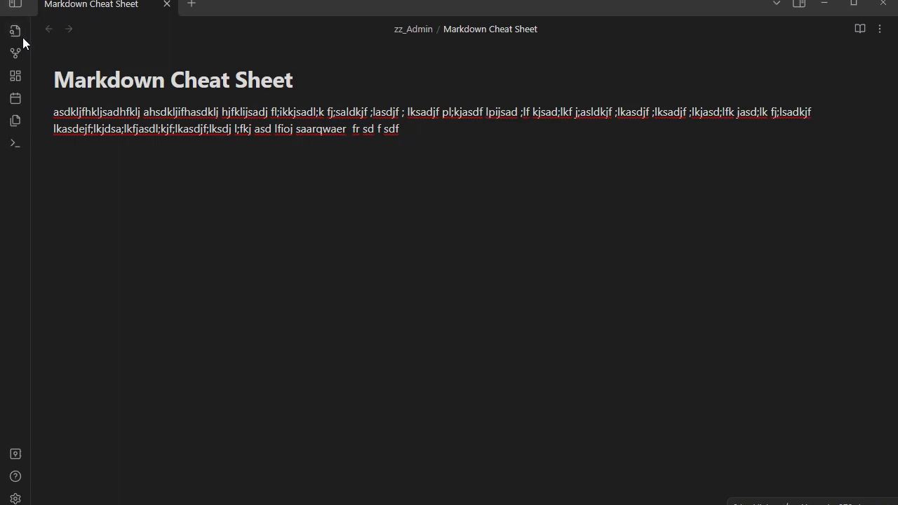
- Restore the file sidebar, and preview the note in reading view before returning to editing view
click(14, 4)
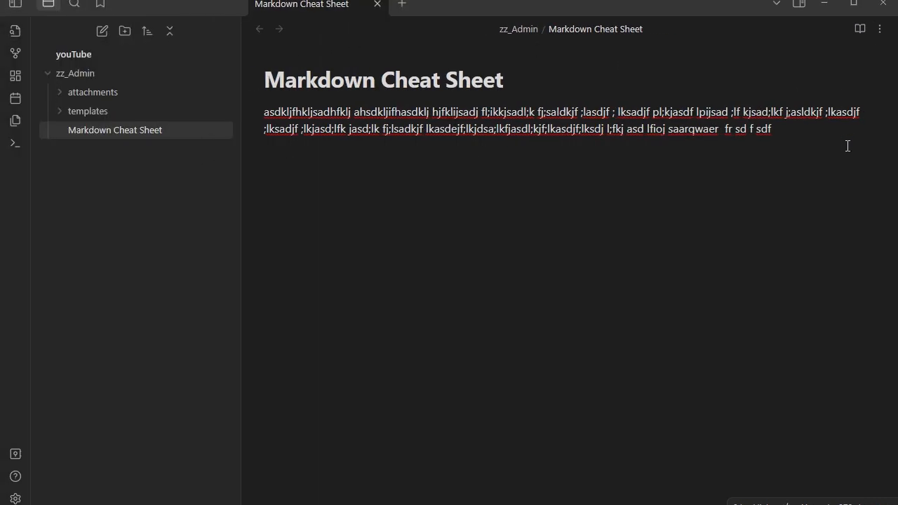
click(861, 29)
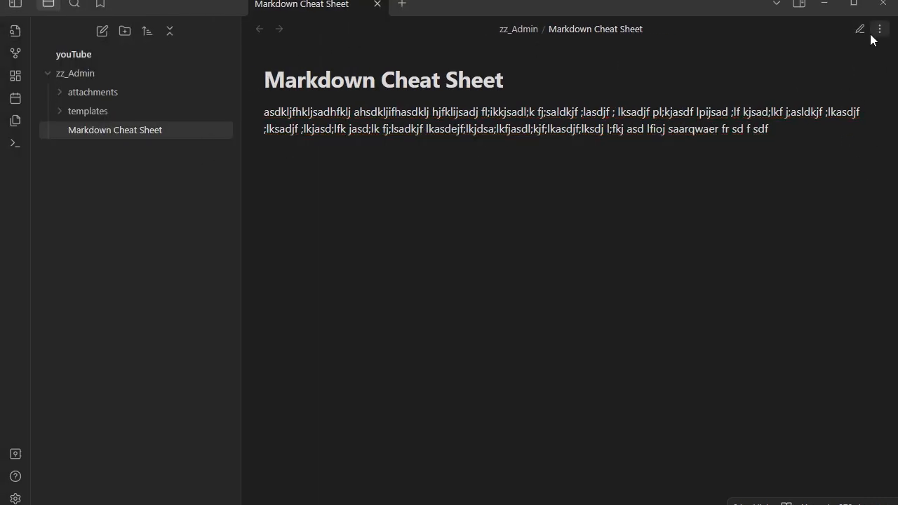
click(860, 29)
- Show and hide the outline sidebar, and make the file explorer sidebar narrower
click(798, 4)
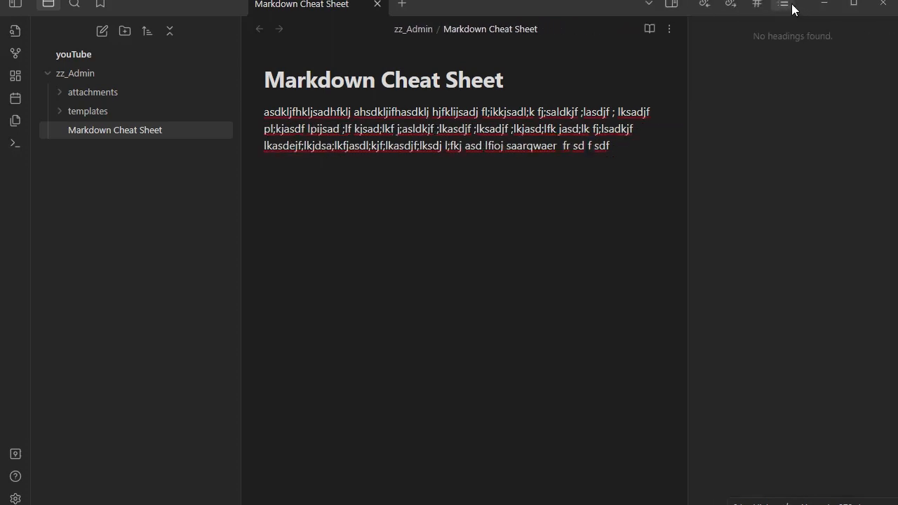
click(671, 4)
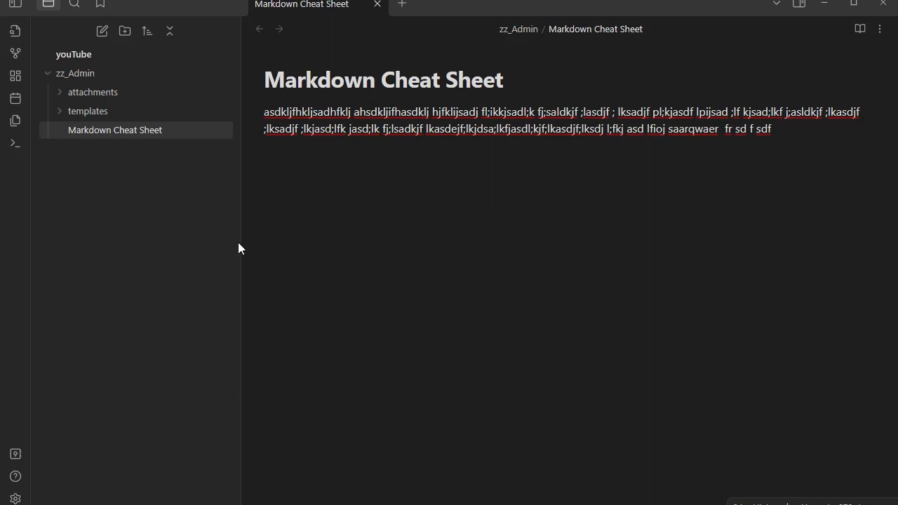
drag(240, 240, 181, 234)
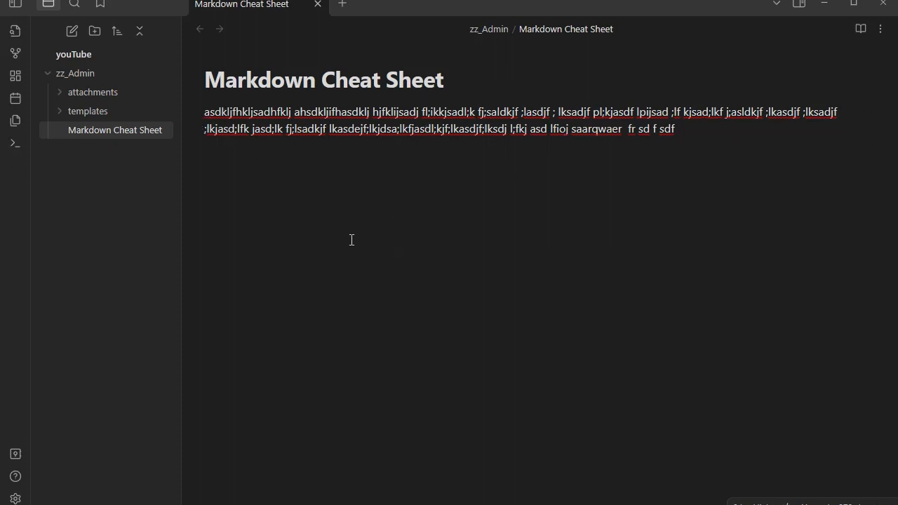
- In the Editor settings, turn off Indent using tabs and reduce Tab indent size to its minimum
click(16, 498)
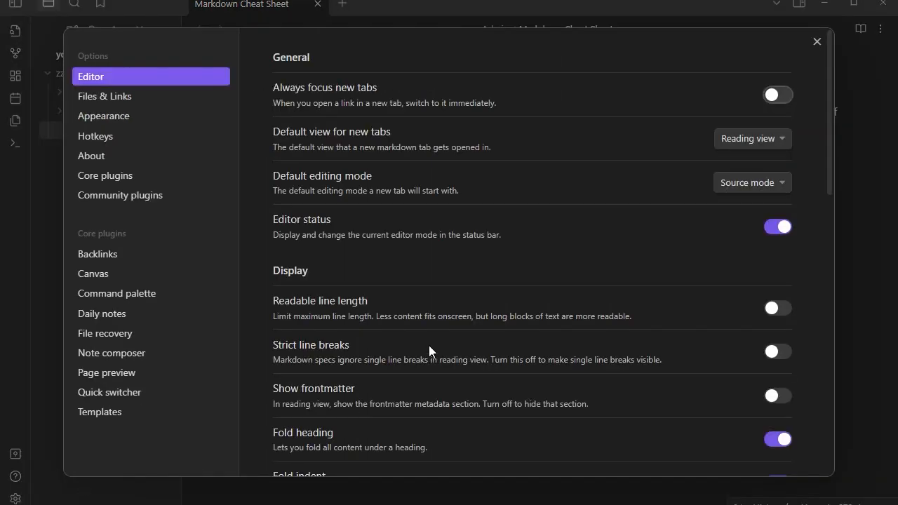
scroll(640, 257, down, 4)
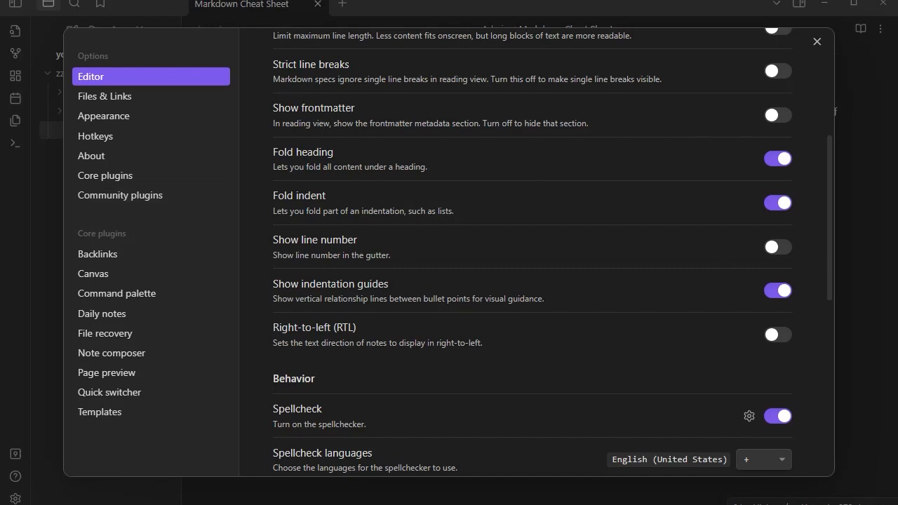
scroll(681, 309, up, 3)
scroll(680, 309, down, 1)
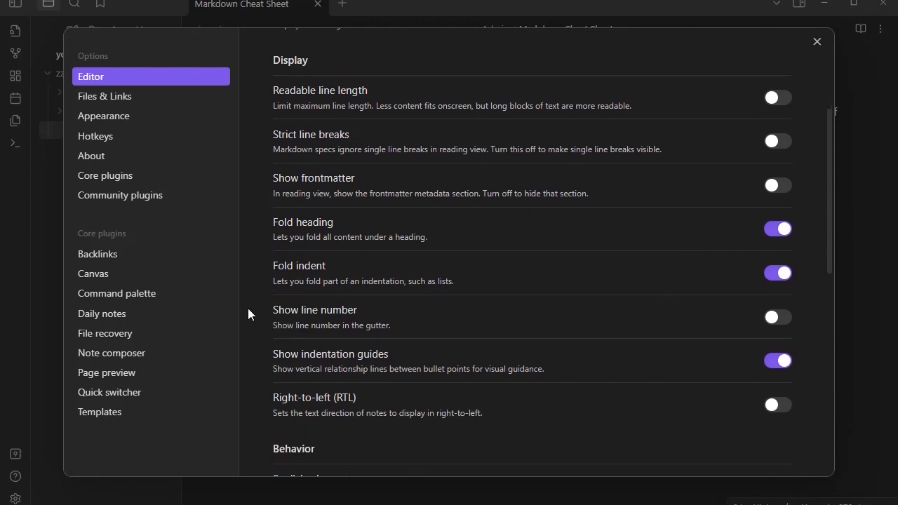
scroll(530, 270, down, 5)
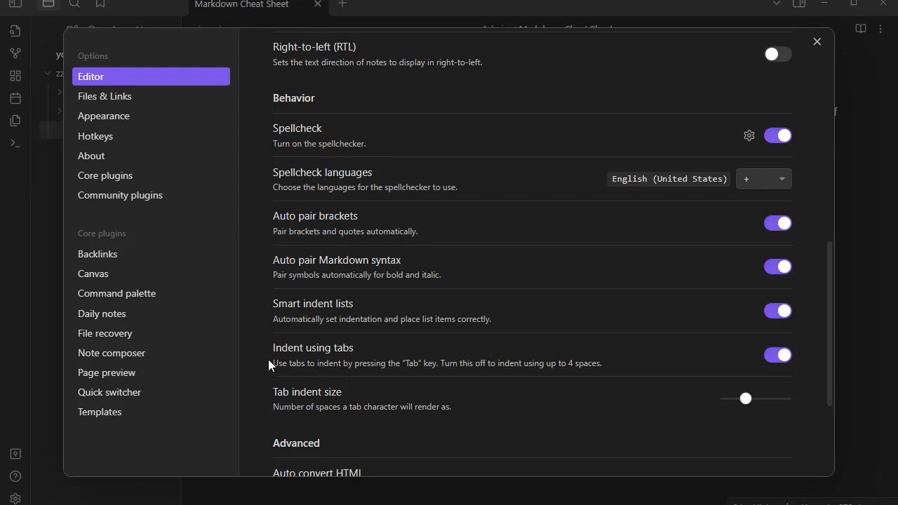
click(779, 355)
drag(751, 399, 710, 396)
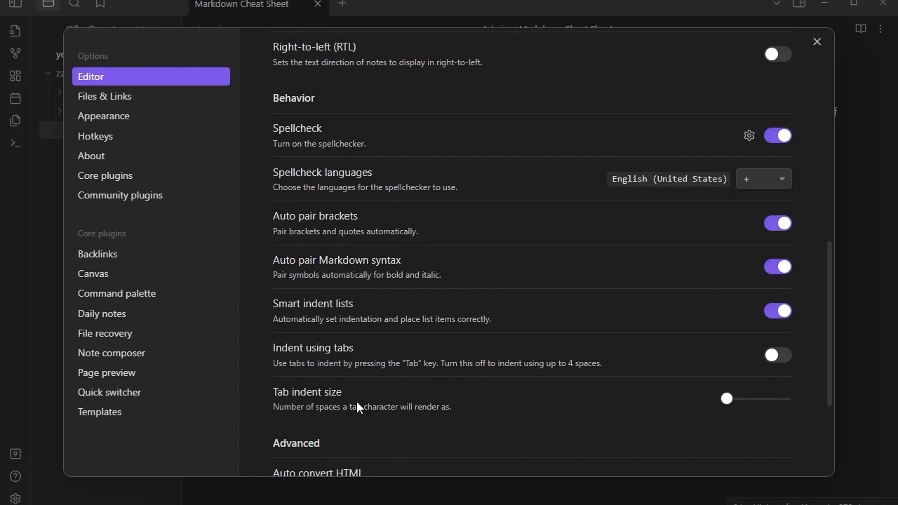
scroll(603, 368, down, 3)
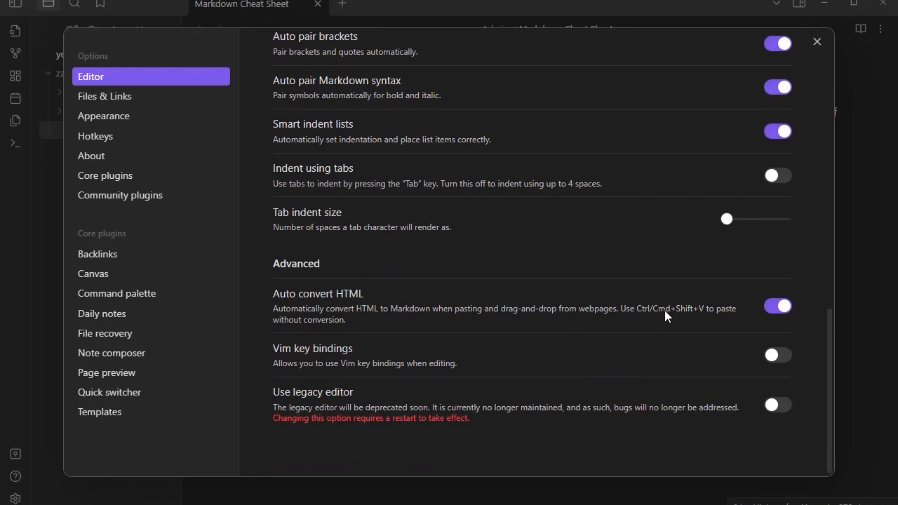
- In the Files & Links settings, set Deleted files to Permanently delete and turn on Automatically update internal links
click(110, 97)
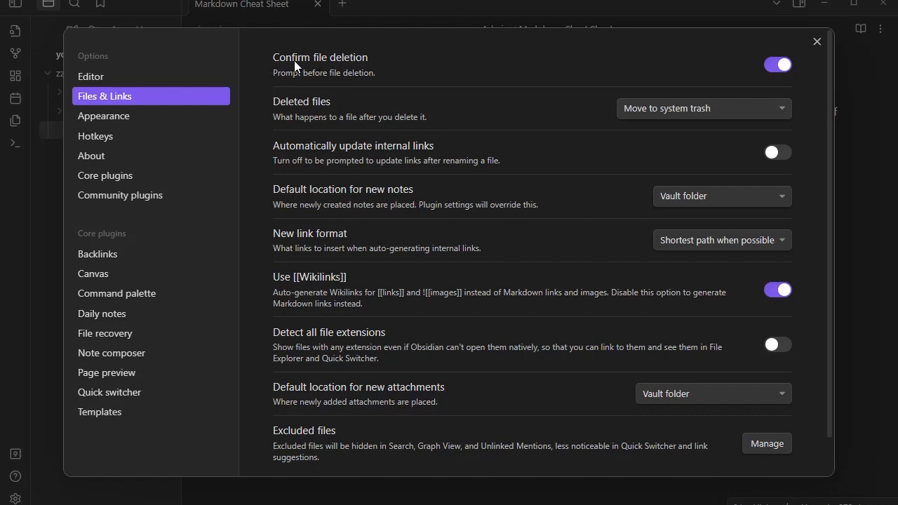
click(652, 110)
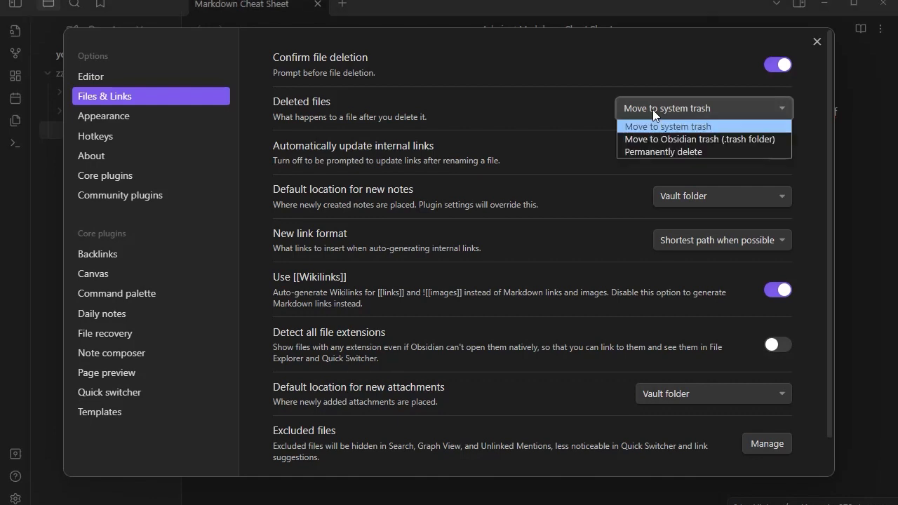
click(652, 153)
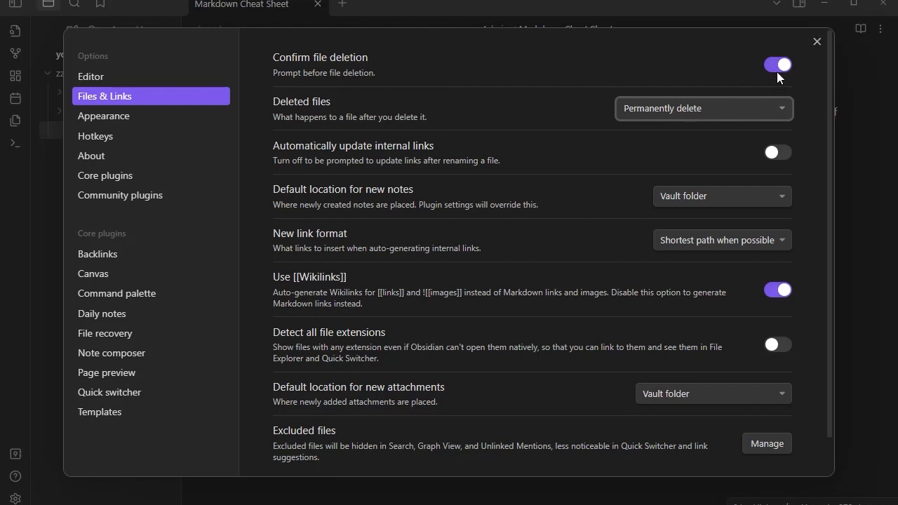
click(682, 108)
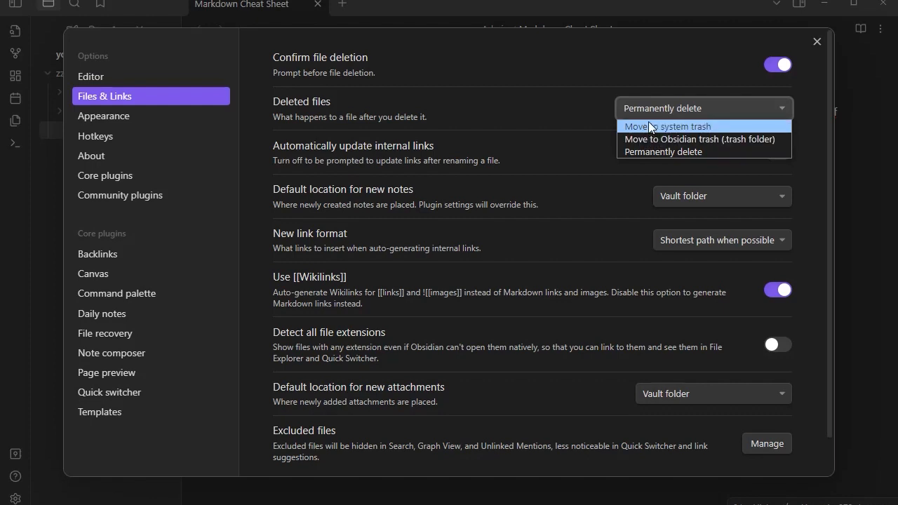
click(512, 110)
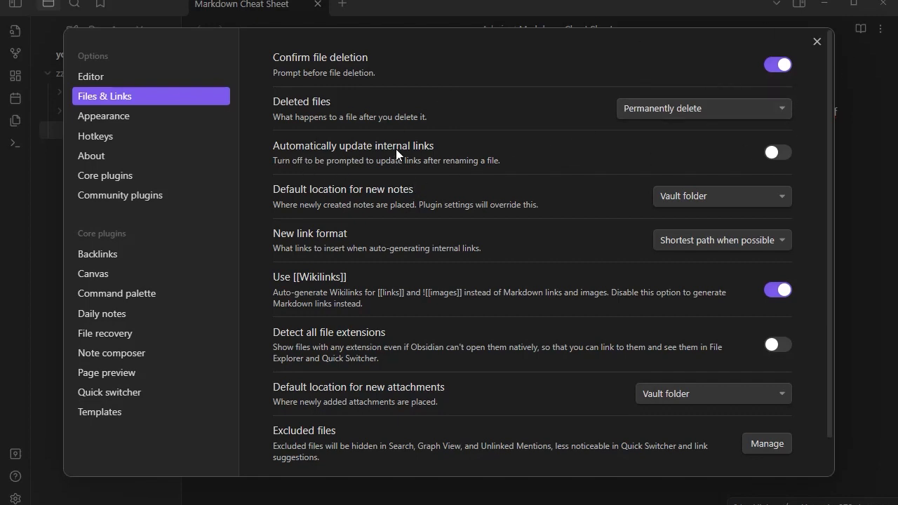
click(776, 156)
- Set the default location for new attachments to "In the folder specified below" with the folder path zz_Admin/attachments
scroll(601, 291, down, 1)
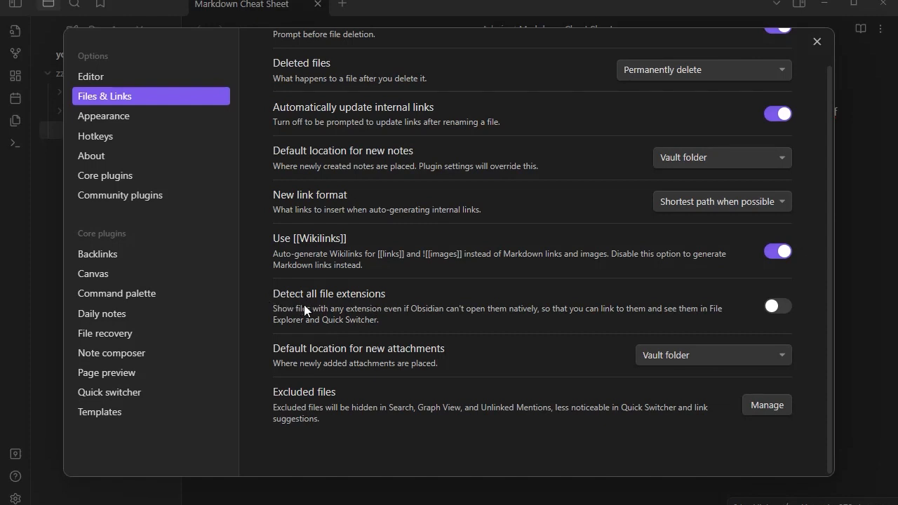
click(663, 357)
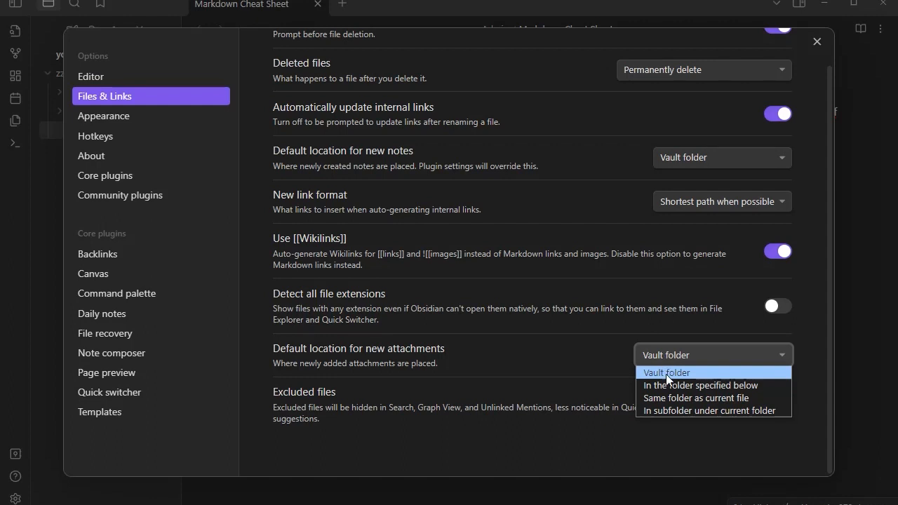
click(669, 384)
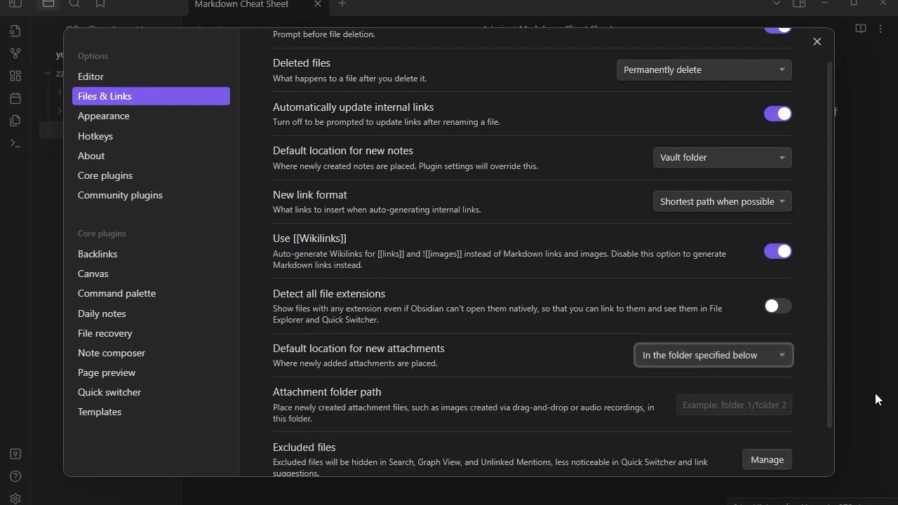
click(707, 407)
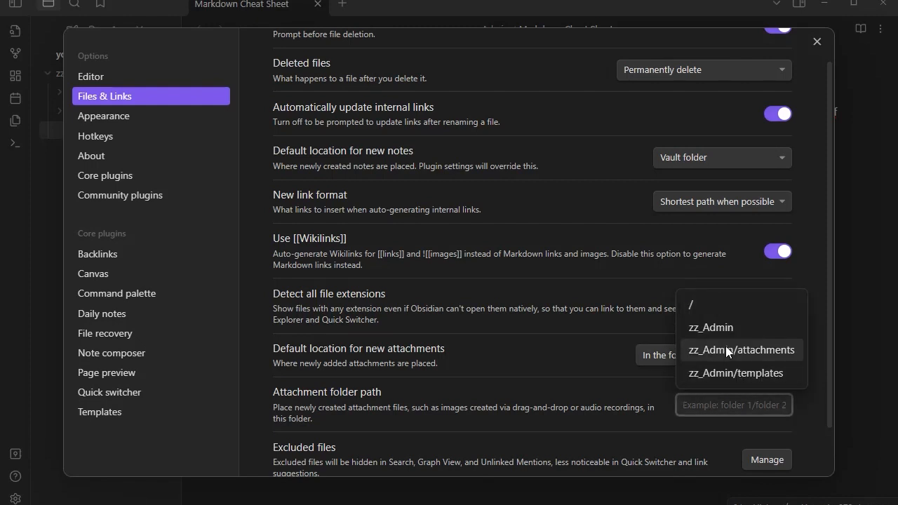
click(697, 351)
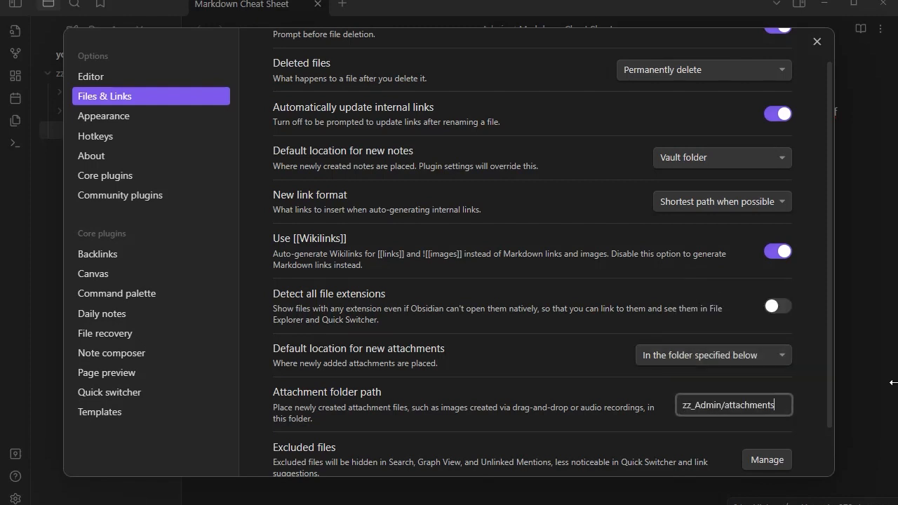
- Add the zz_Admin folder as an excluded files filter in Files & Links and save the filter list
scroll(597, 354, down, 1)
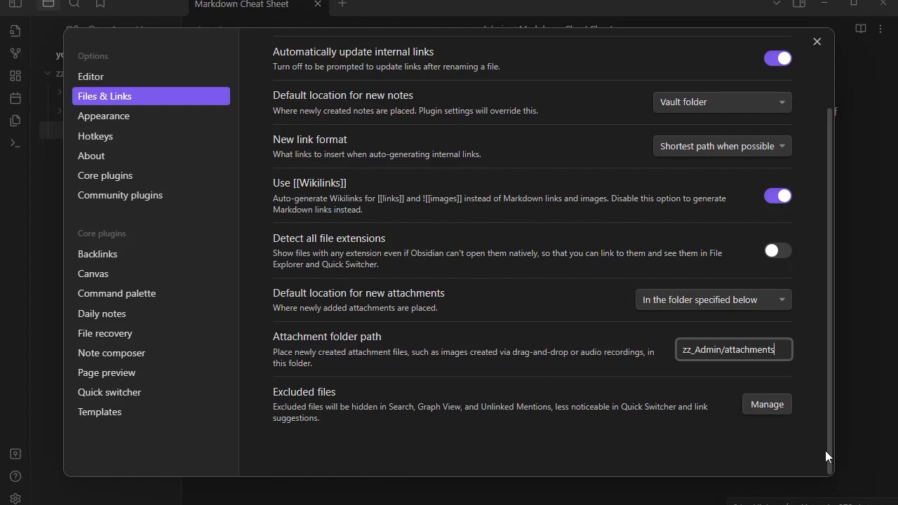
click(762, 401)
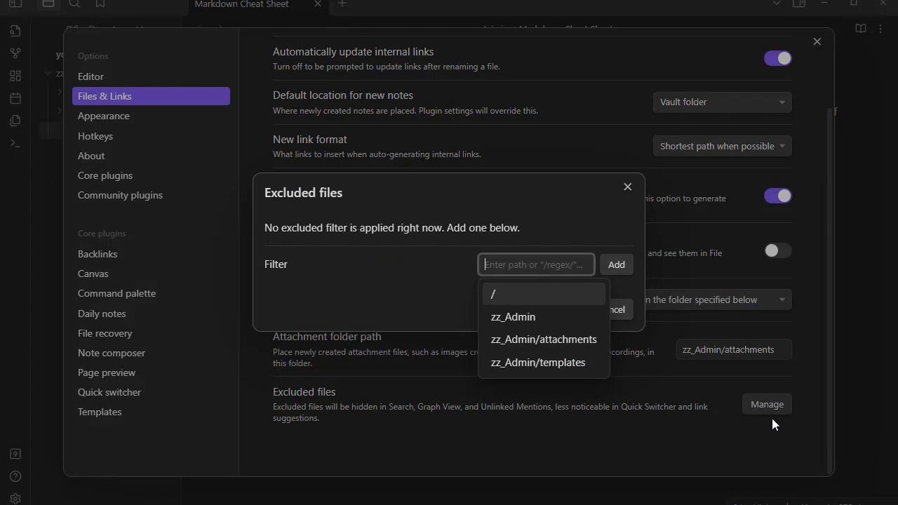
click(512, 317)
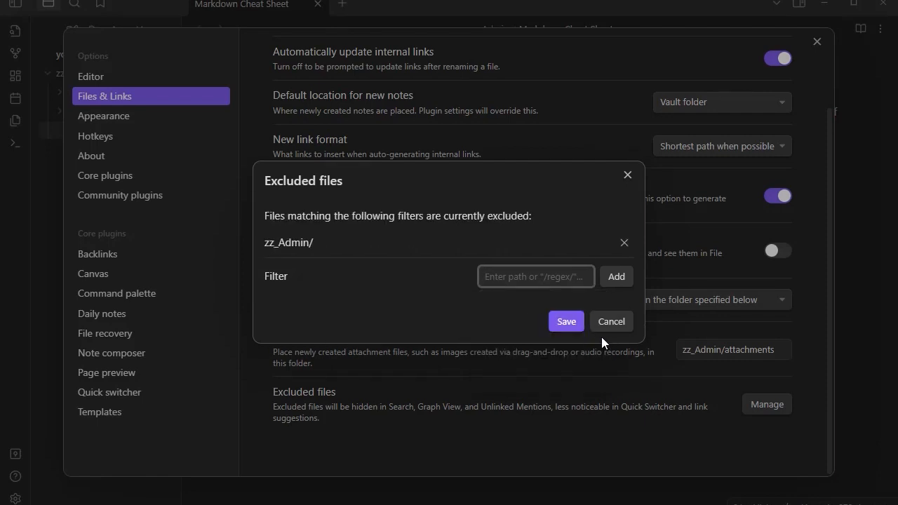
click(566, 320)
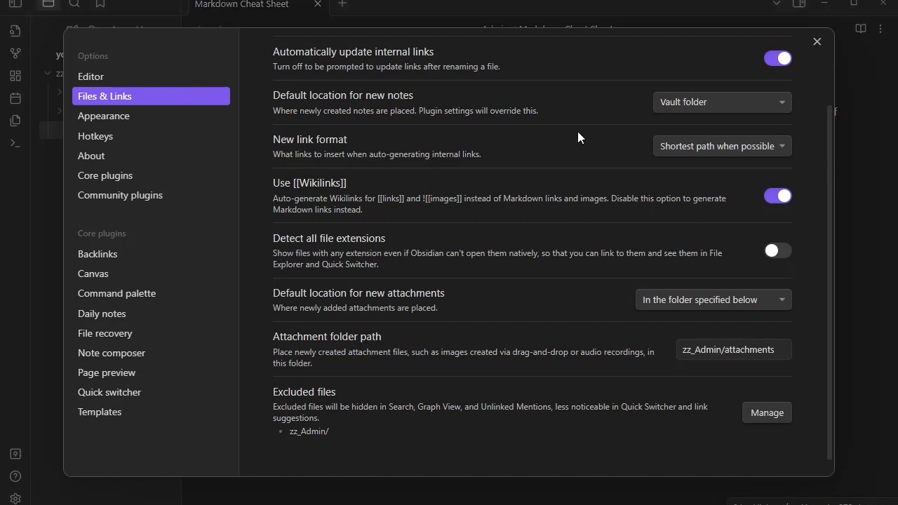
- Set the accent color in the Appearance settings to RGB 255, 0, 255 and close the settings
click(120, 117)
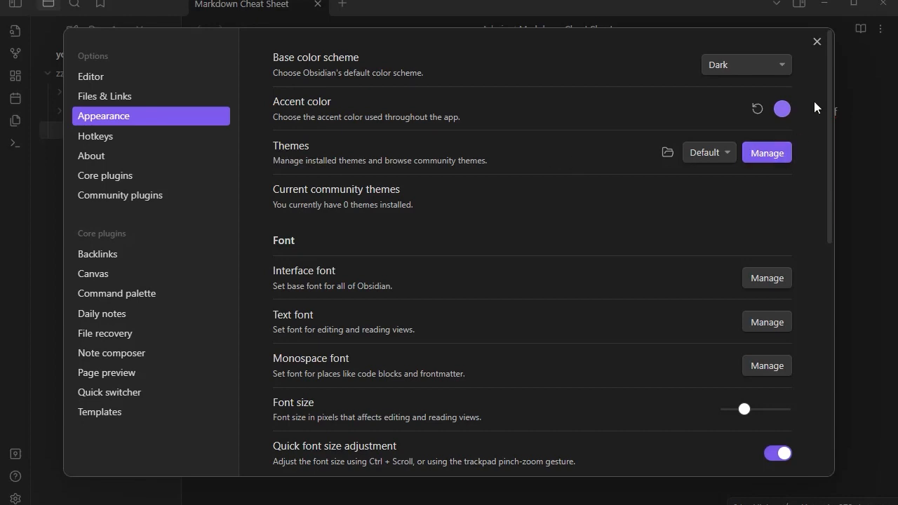
click(784, 110)
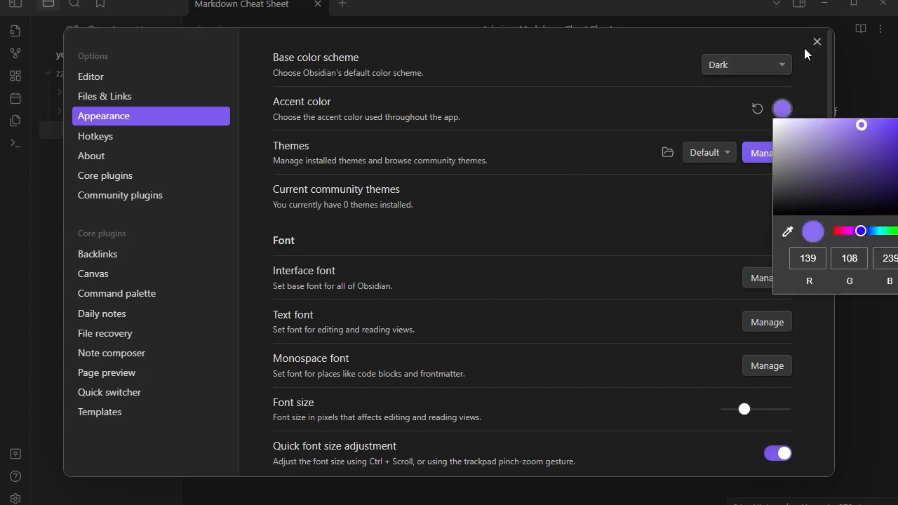
double_click(804, 258)
text(2)
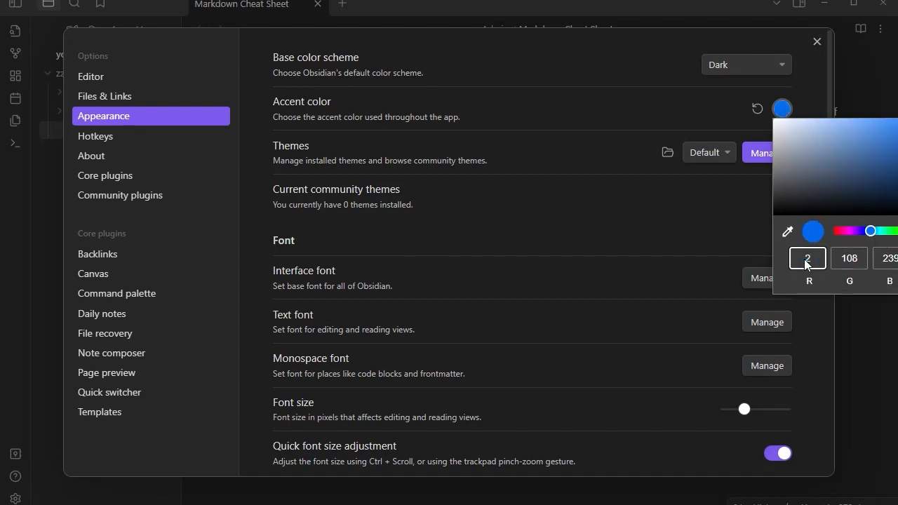
text(55)
double_click(853, 259)
text(0)
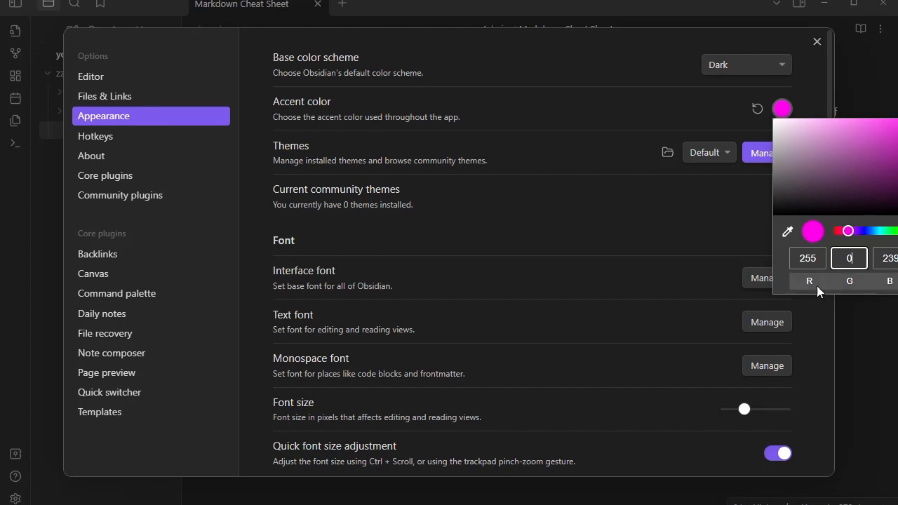
click(779, 256)
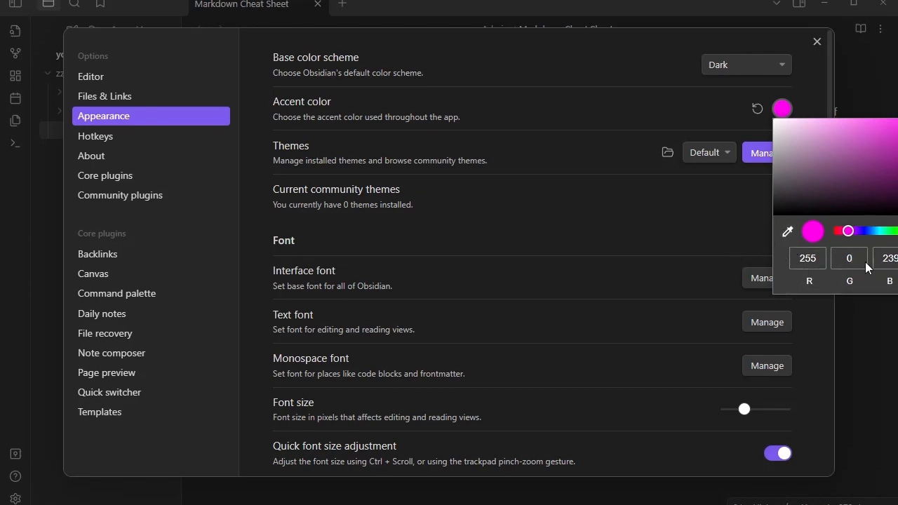
double_click(891, 259)
text(255)
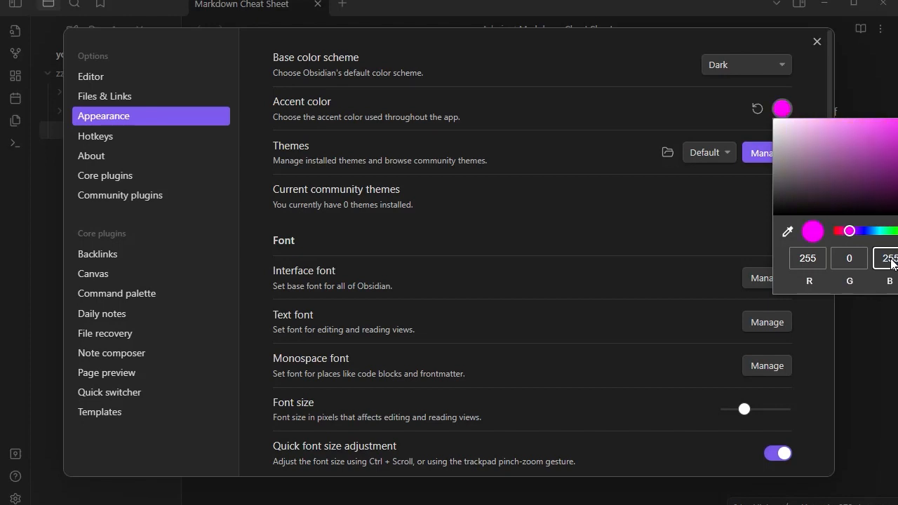
click(866, 330)
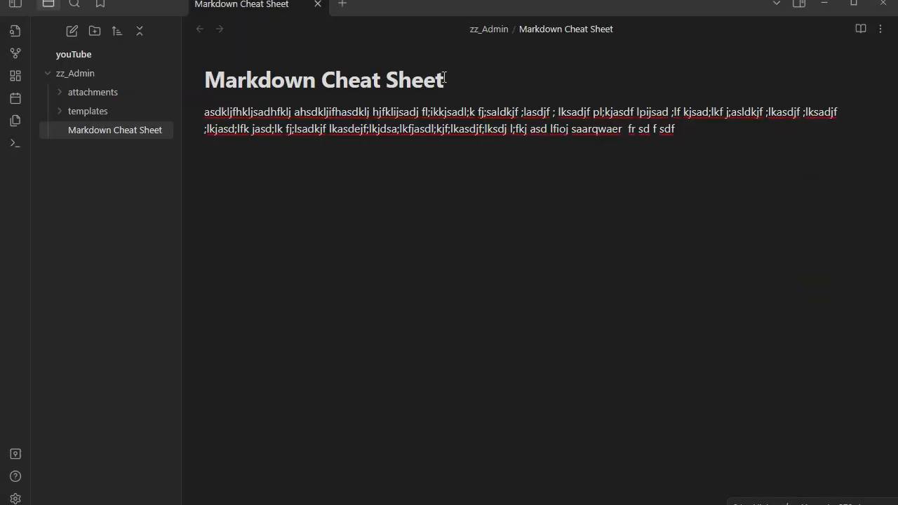
- Reopen the settings and examine the remaining Appearance options and the list of hotkeys
click(16, 497)
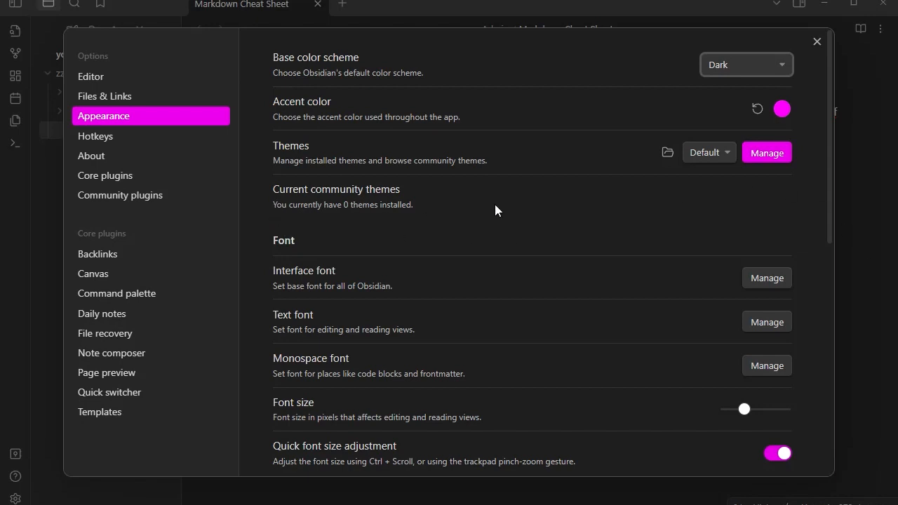
scroll(494, 208, down, 2)
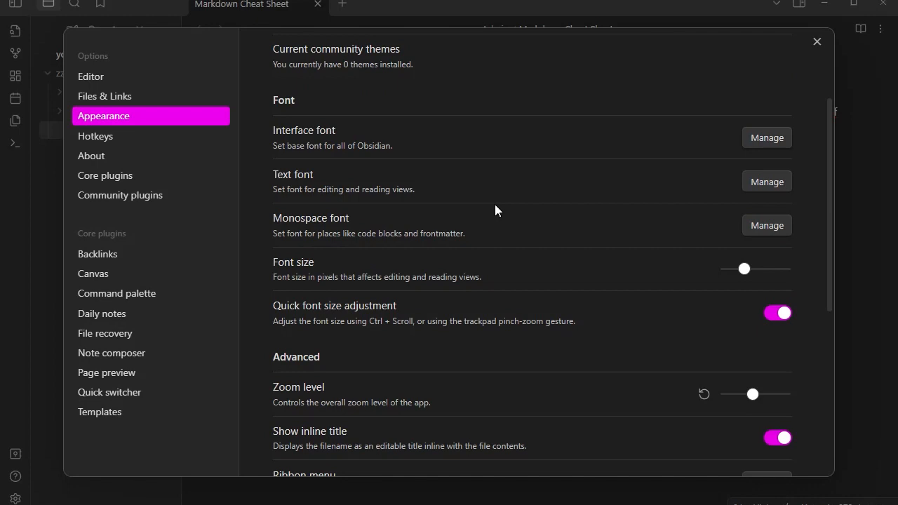
scroll(494, 209, down, 4)
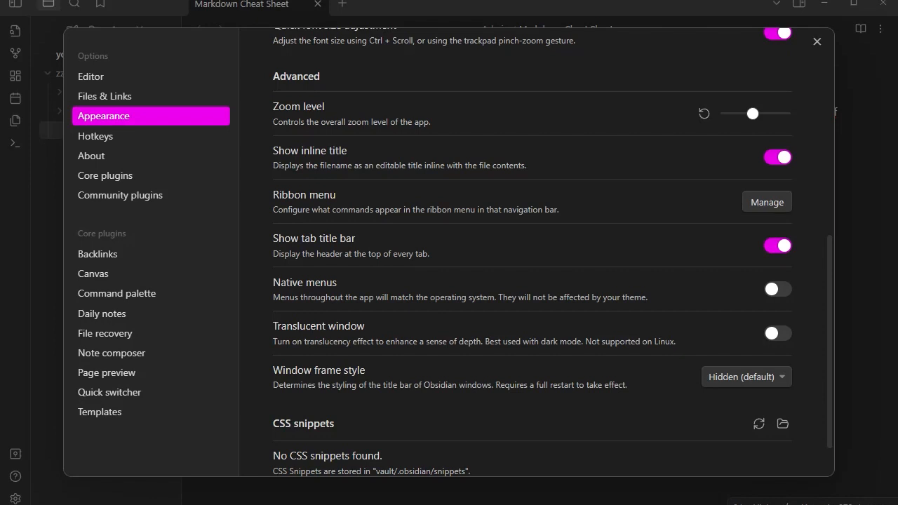
scroll(604, 391, down, 1)
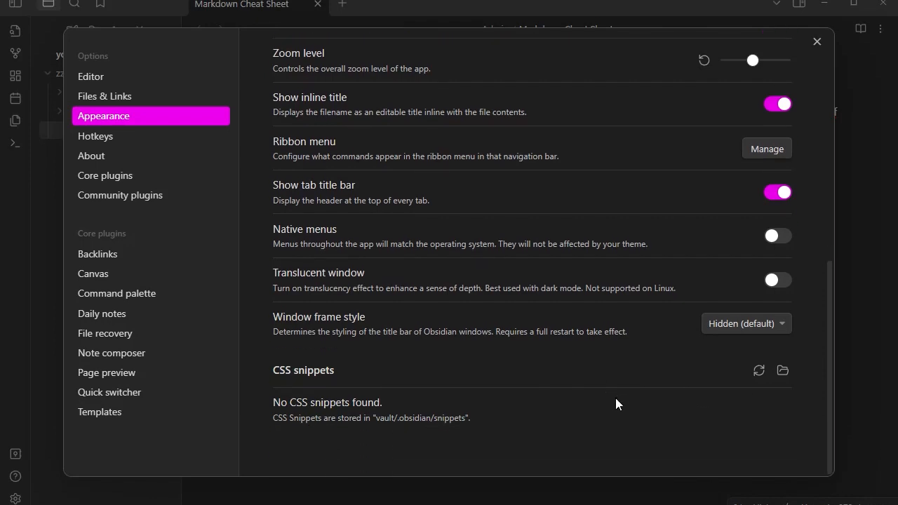
click(104, 138)
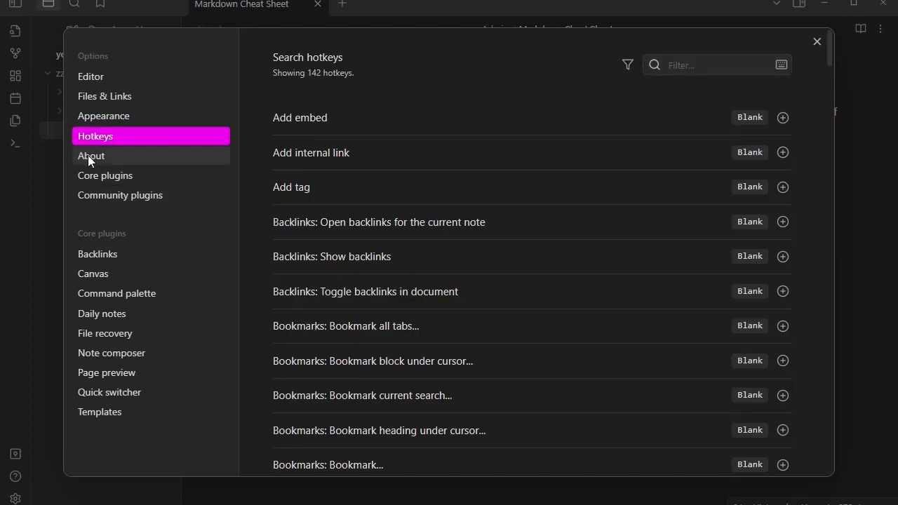
- Check for app updates and examine the account and advanced options in the About settings
click(88, 155)
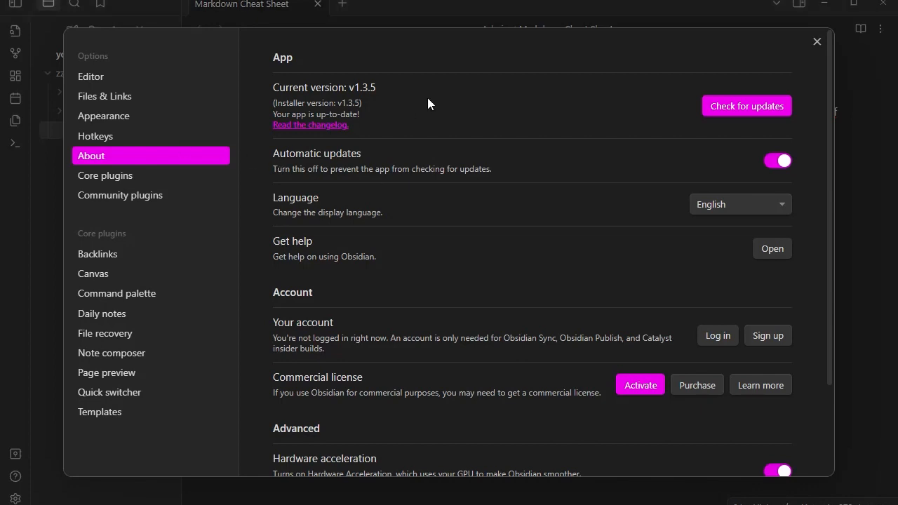
click(729, 107)
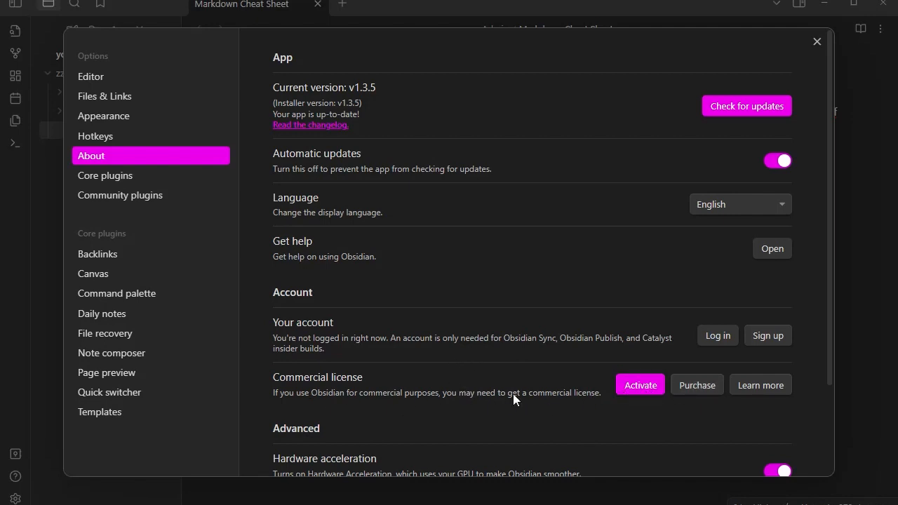
scroll(533, 393, down, 3)
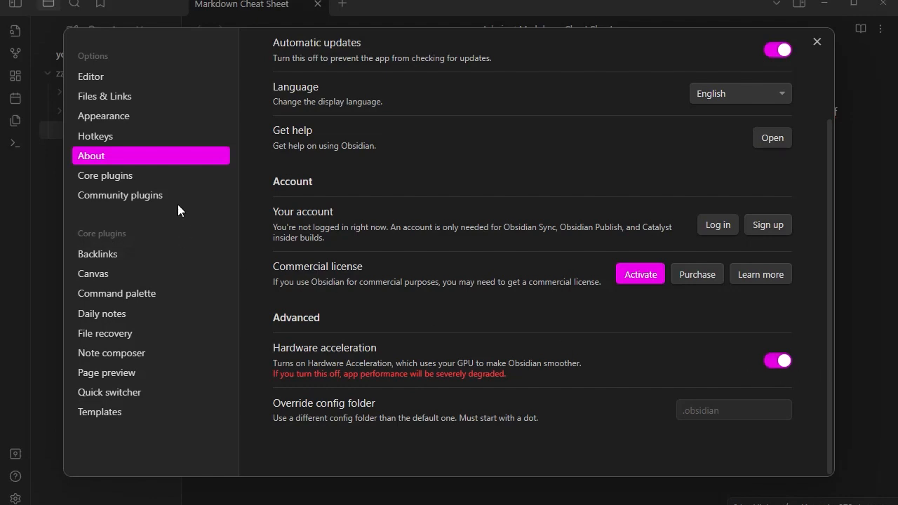
- Examine the full list of core plugins and which of them are enabled
click(116, 176)
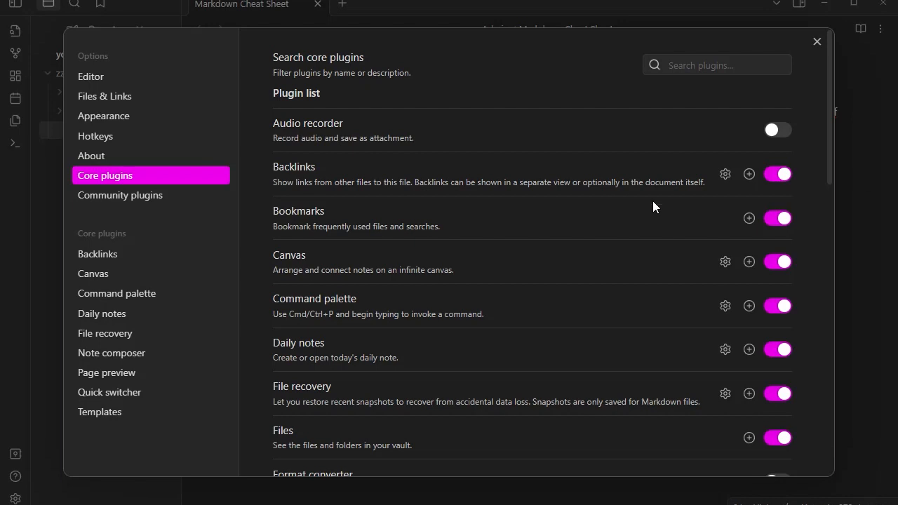
scroll(455, 180, down, 5)
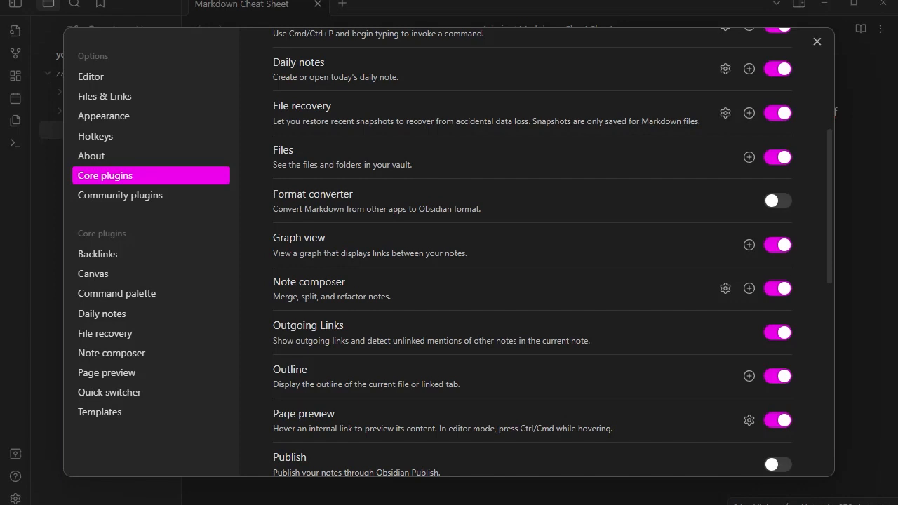
scroll(485, 252, down, 5)
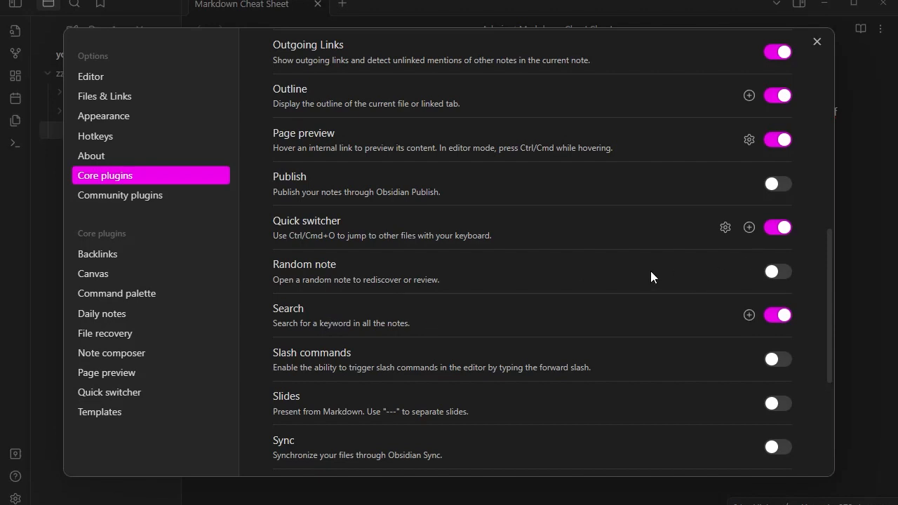
scroll(652, 268, down, 2)
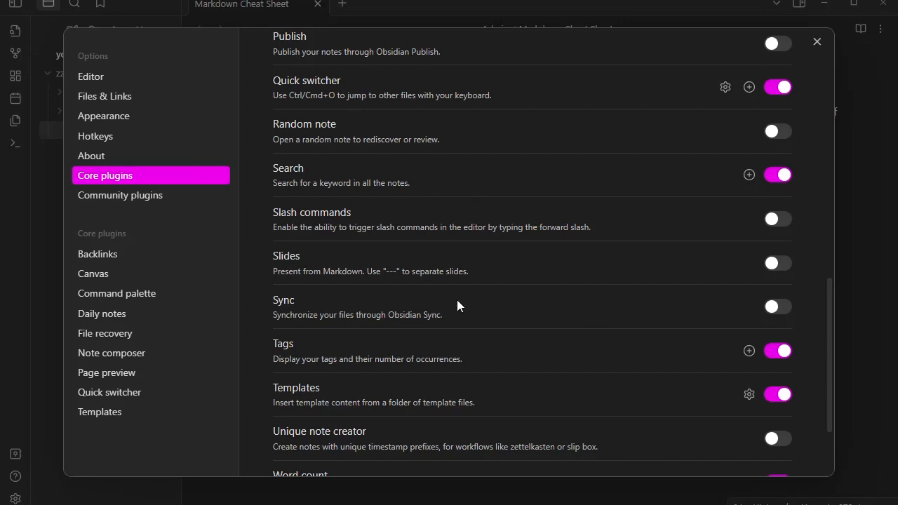
scroll(551, 366, down, 2)
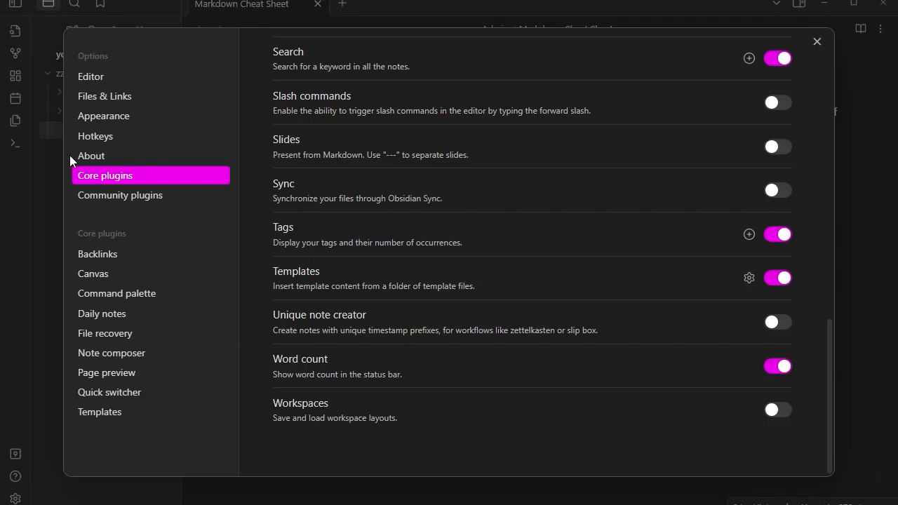
- Turn on Restricted mode for community plugins and re-enable community plugins
click(110, 198)
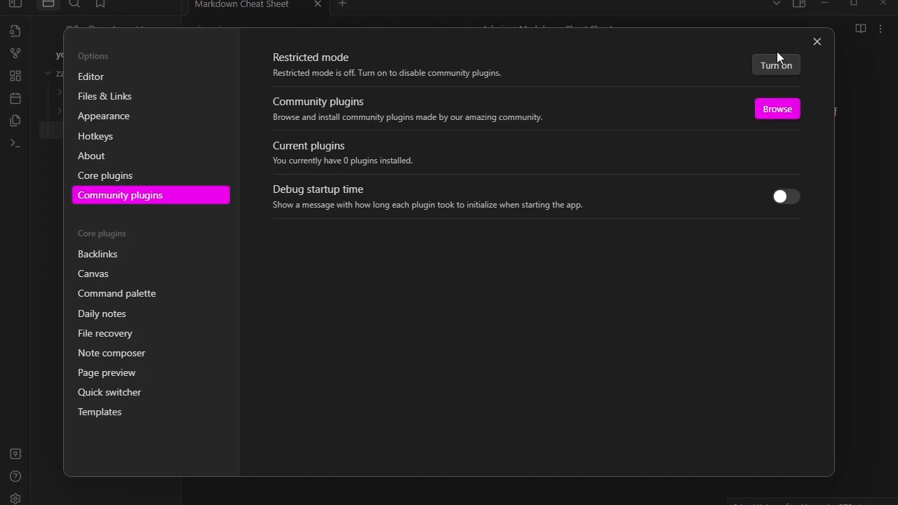
click(767, 72)
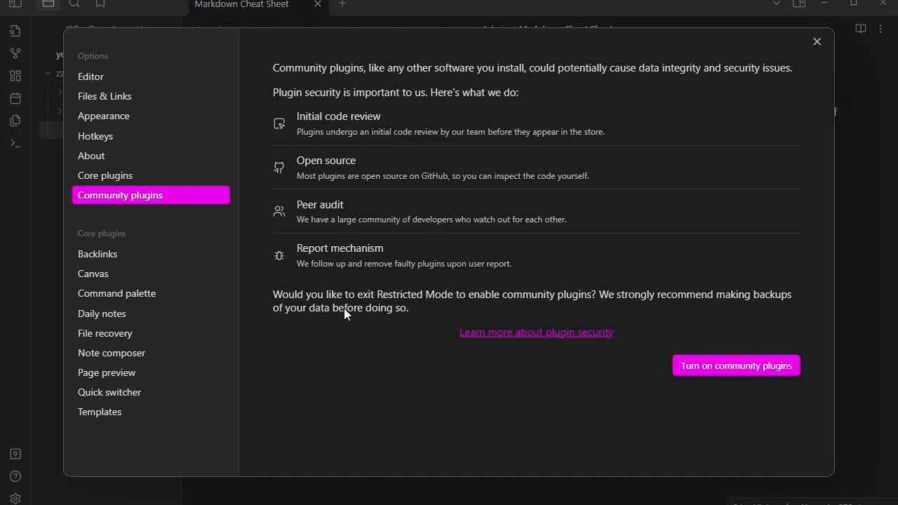
click(720, 368)
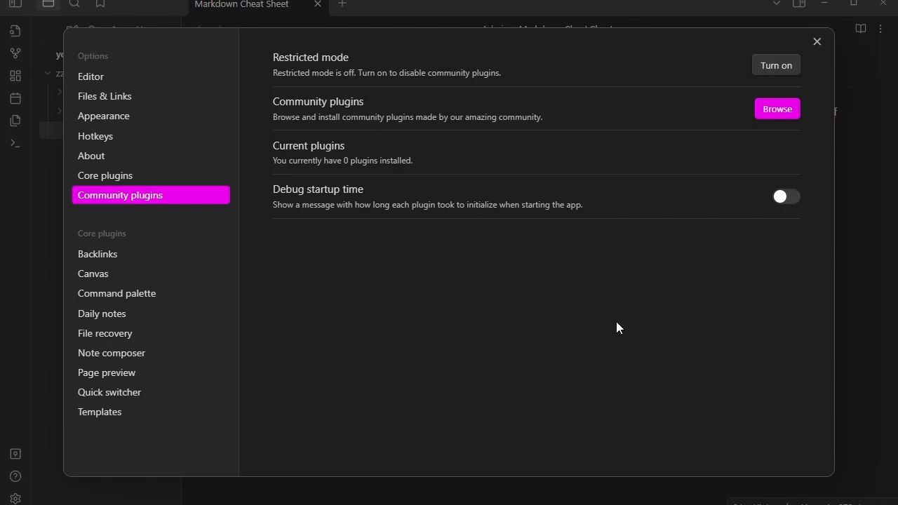
- Examine the individual core plugin settings from Backlinks and Canvas through Page preview and Quick switcher
click(87, 255)
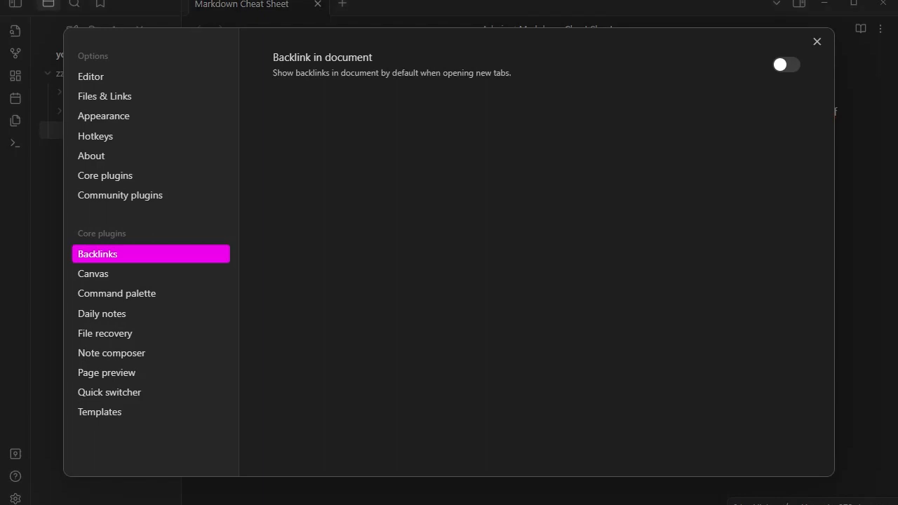
click(119, 280)
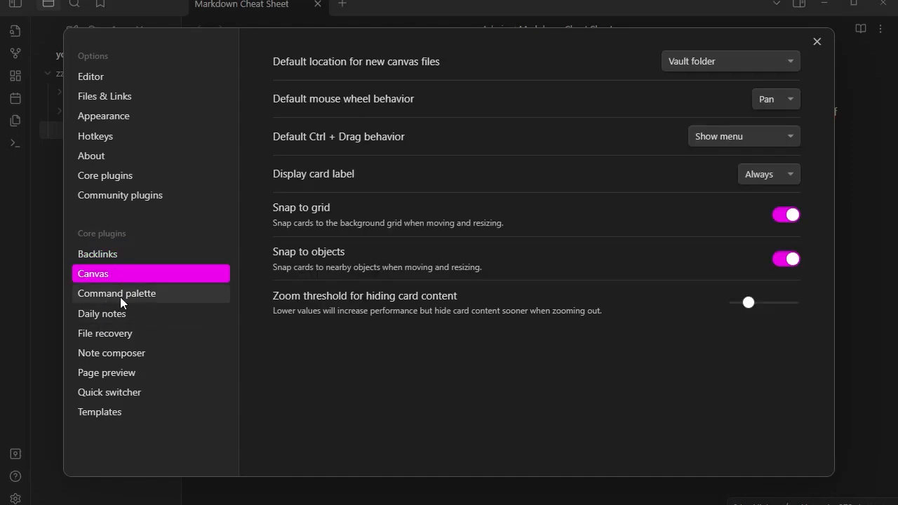
click(120, 297)
click(102, 316)
click(111, 336)
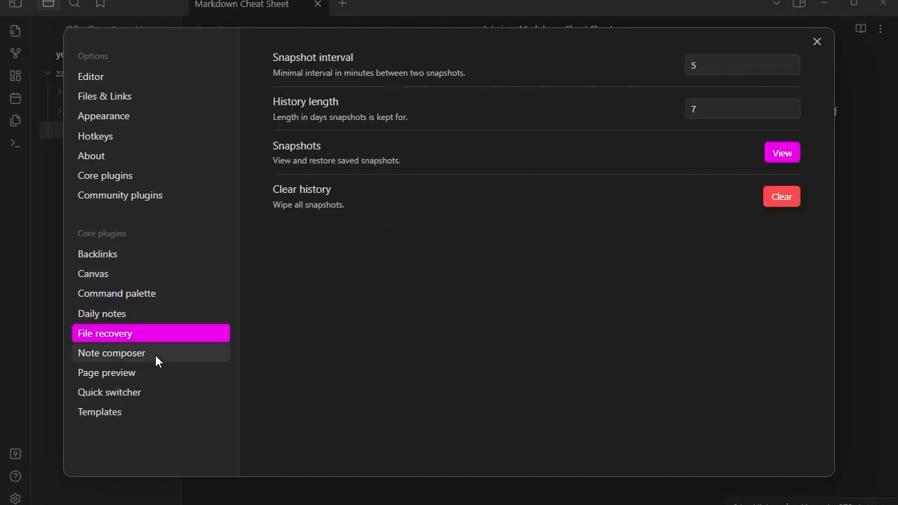
click(108, 355)
click(112, 375)
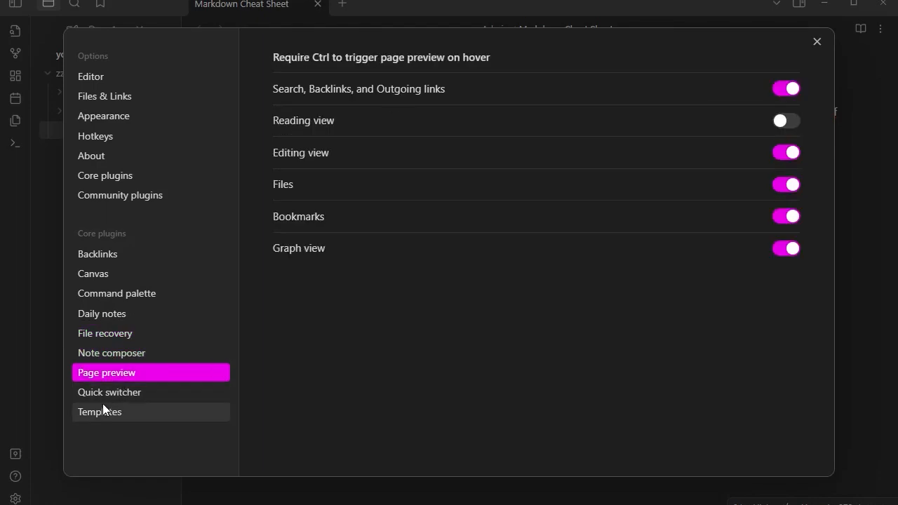
click(106, 394)
- Set the Templates plugin's template folder location to zz_Admin/templates and close the settings
click(103, 413)
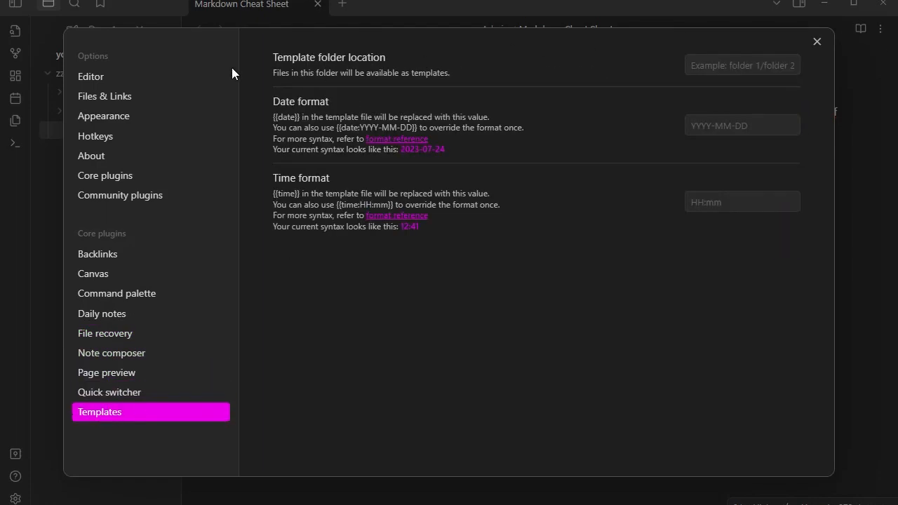
click(715, 68)
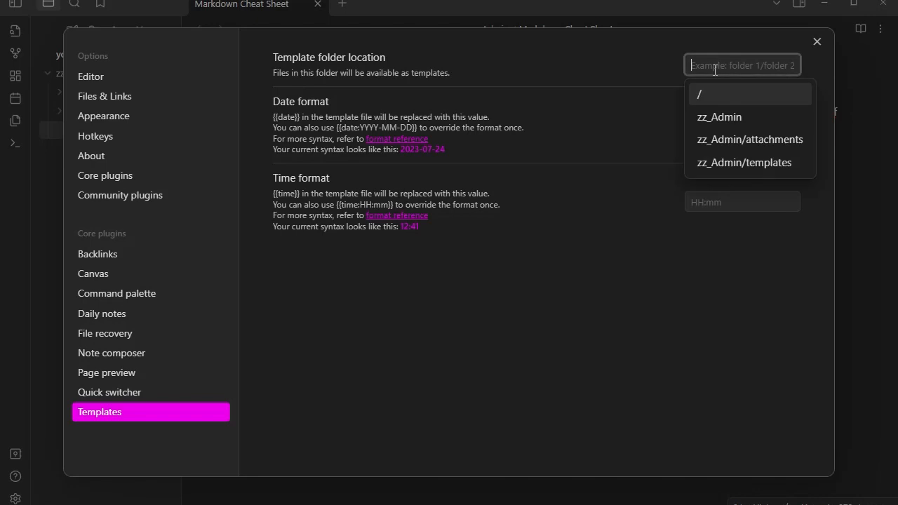
click(737, 166)
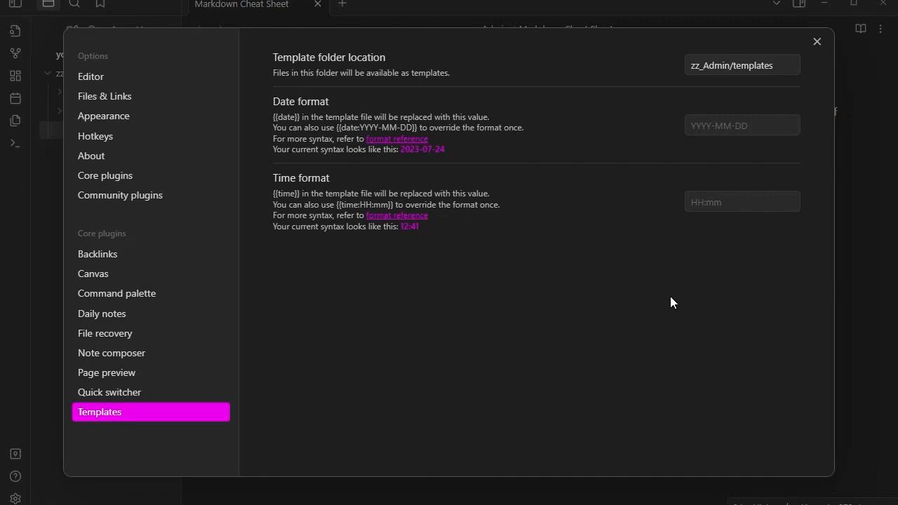
click(817, 41)
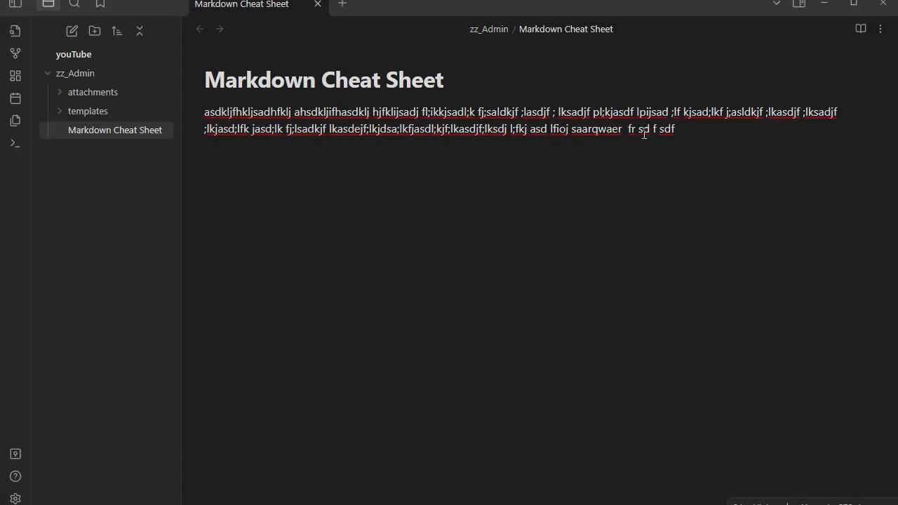
- Delete all of the placeholder body text in the Markdown Cheat Sheet note, leaving the note ready for new content
drag(691, 133, 204, 114)
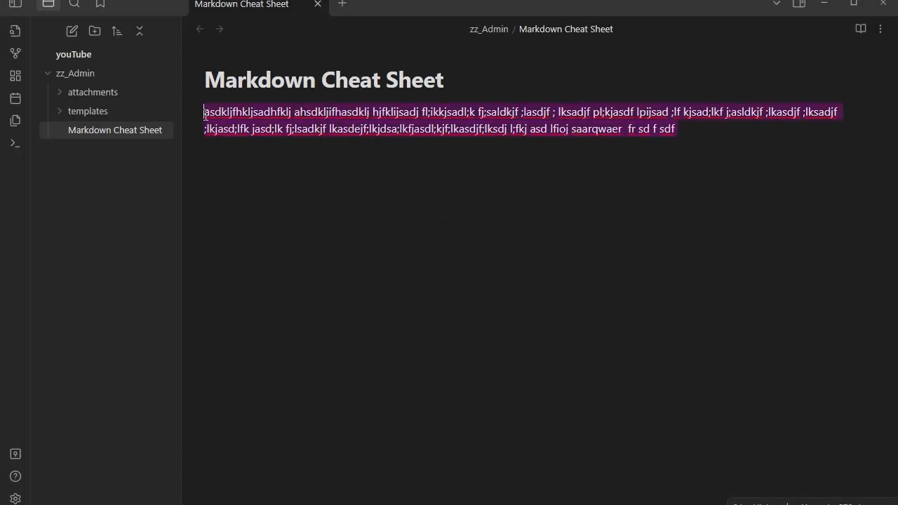
key(BackSpace)
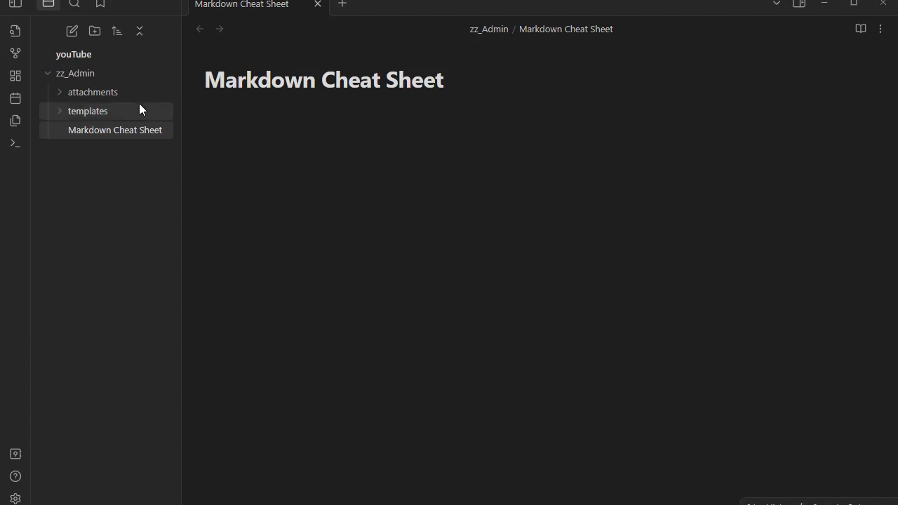
click(219, 108)
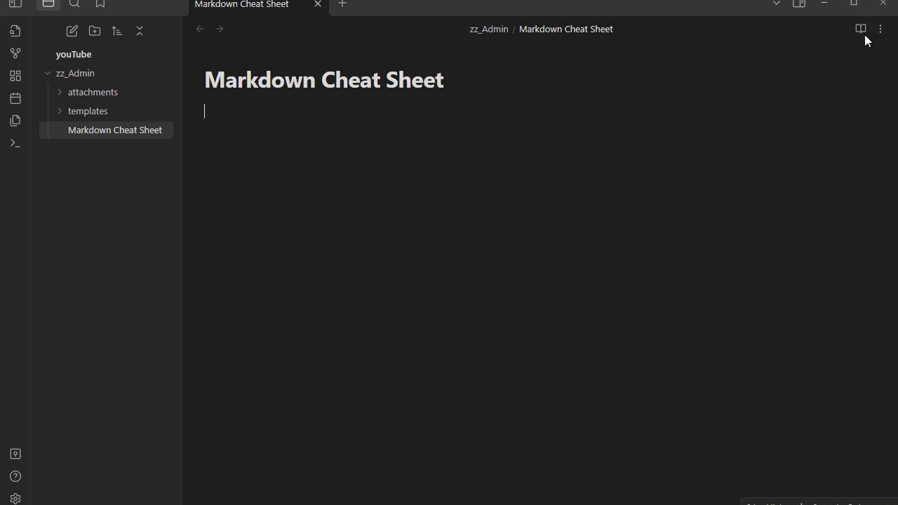
- Expand the collapsed sidebar, show its tags view, and return to the empty note body
click(799, 4)
click(757, 4)
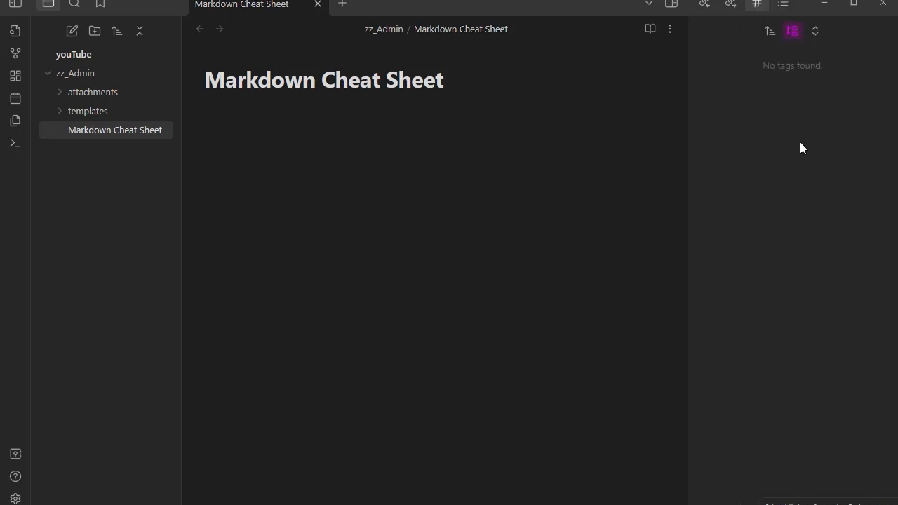
click(245, 122)
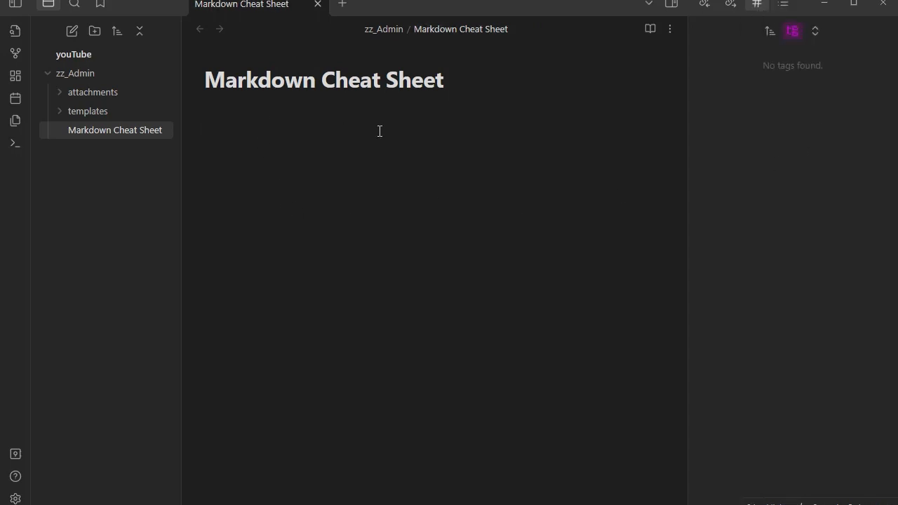
click(214, 111)
- Switch to Notepad++, reload the modified Markdown Cheat Sheet.md file, and return to the note in Obsidian
key(alt+Tab)
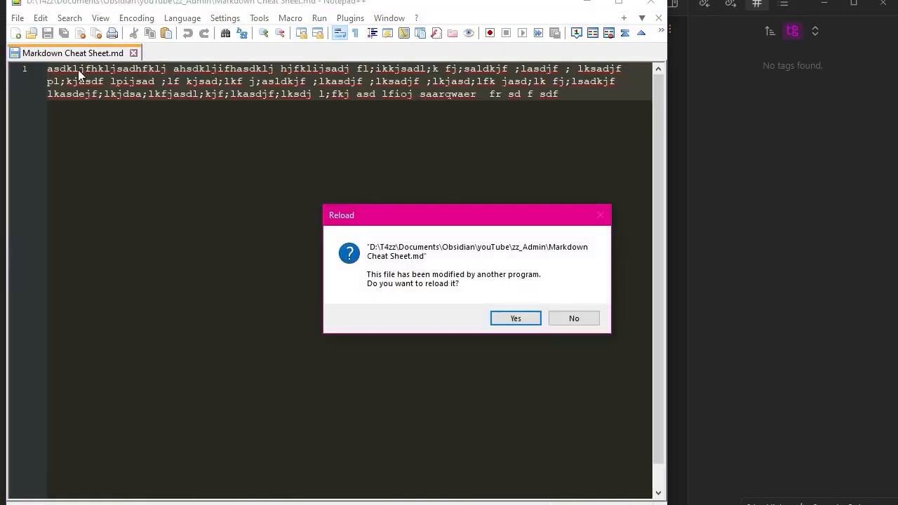
click(516, 320)
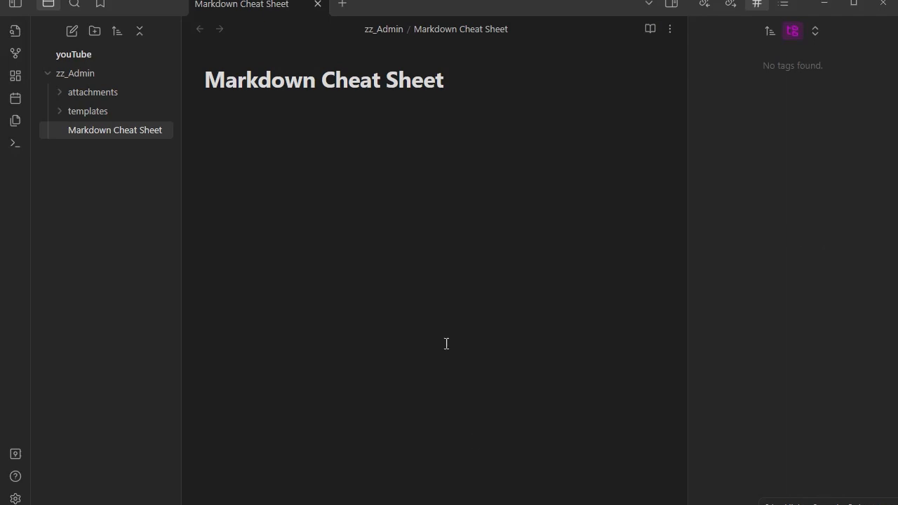
click(227, 111)
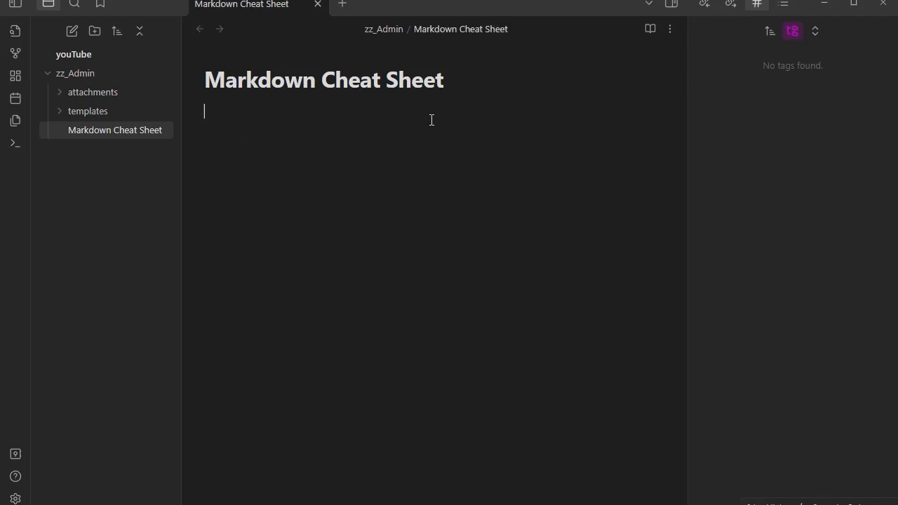
- Write "^" on the note's first line and "Frontmatter (Metadata, YAML <key: value>)" on the line below
text(^)
text(Front)
text(matter)
text( ())
text(Meta)
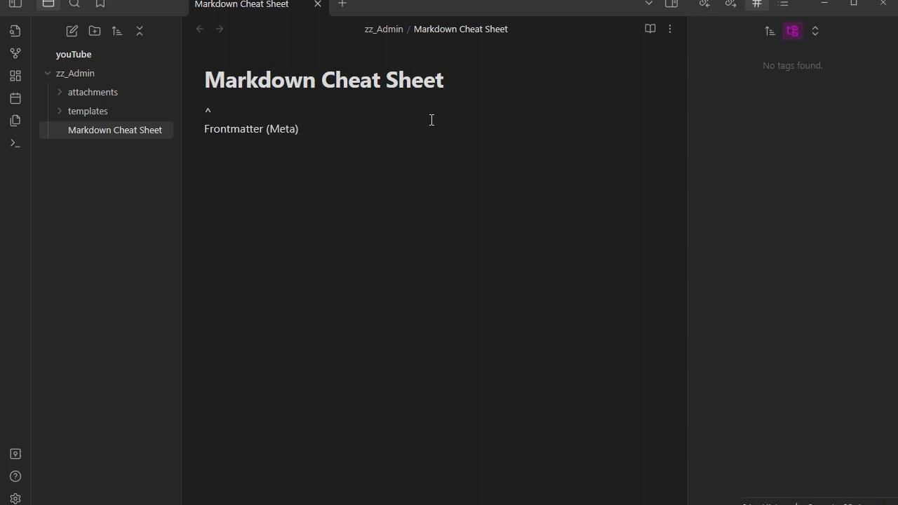
text(data)
text(, )
text(YAML)
text(<>)
text(key)
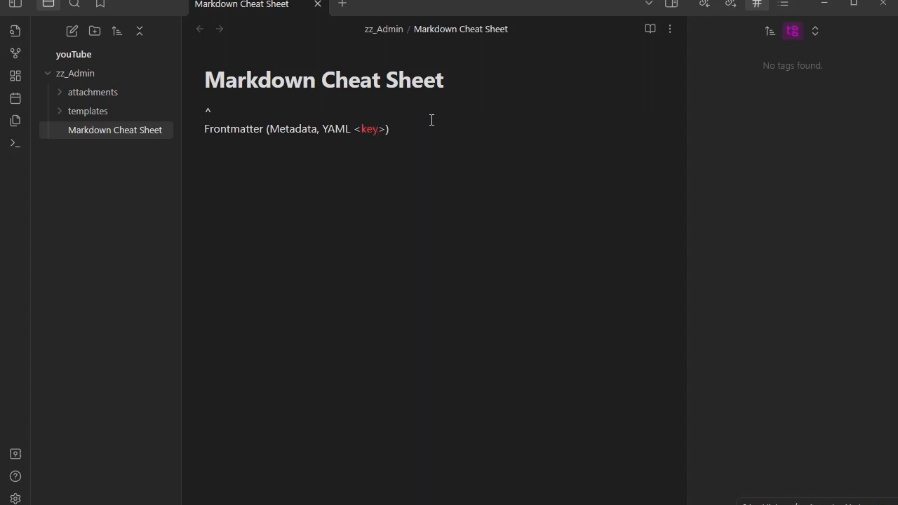
text(: value)
click(442, 126)
- Add a "Tags" line after a blank line below the frontmatter text, with the tag #tag beneath it
key(Return)
key(Return)
text(Tags)
key(Return)
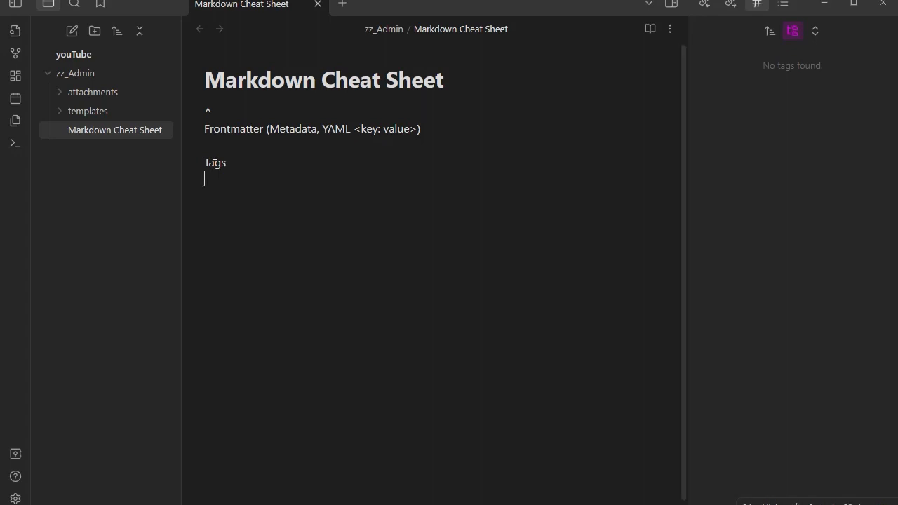
text(#)
text(tag)
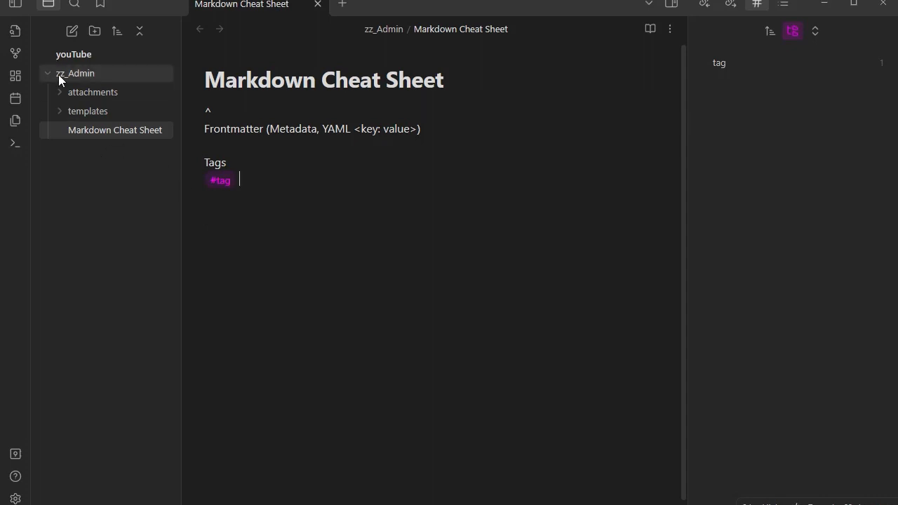
- Nest the tag under zz by changing it to #zz/tag, and expand zz in the tags view
click(211, 180)
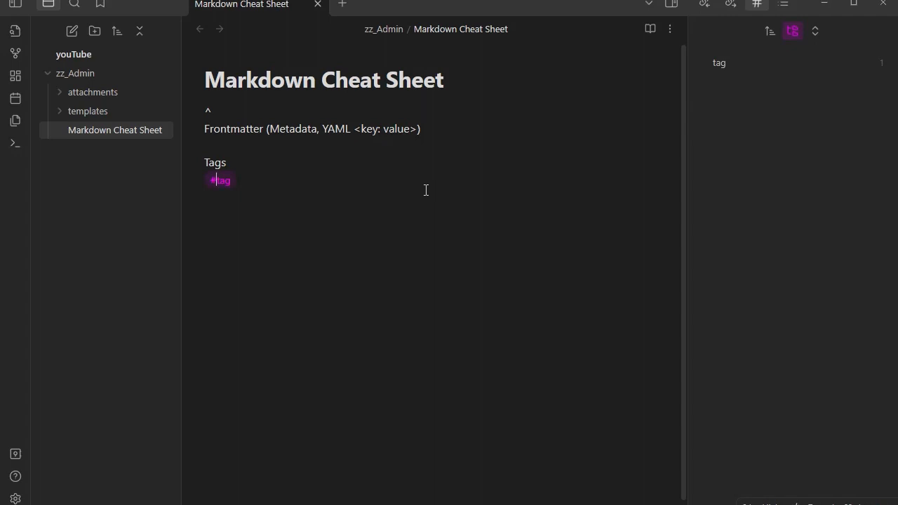
text(zz/)
click(704, 63)
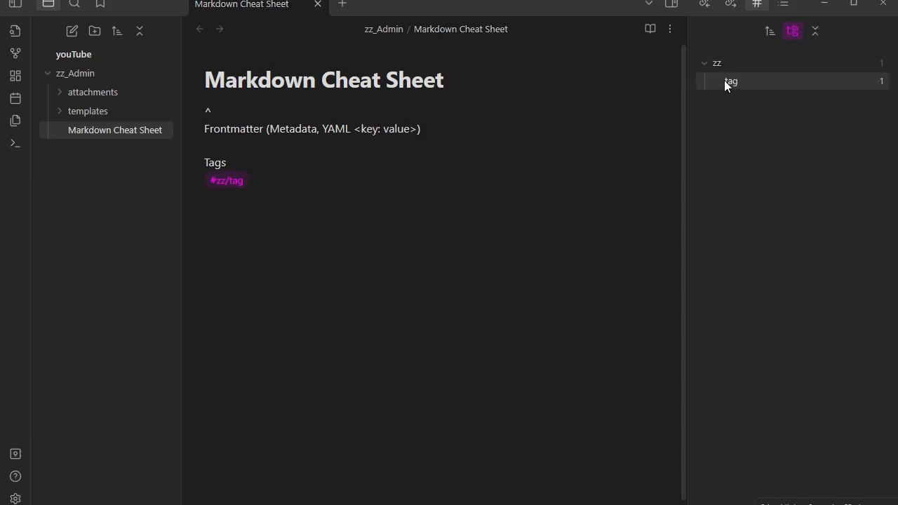
- Rename the nested tag to #zz/tag1, add a second tag #zz/tag2 beside it, and collapse zz in the tags view
click(244, 181)
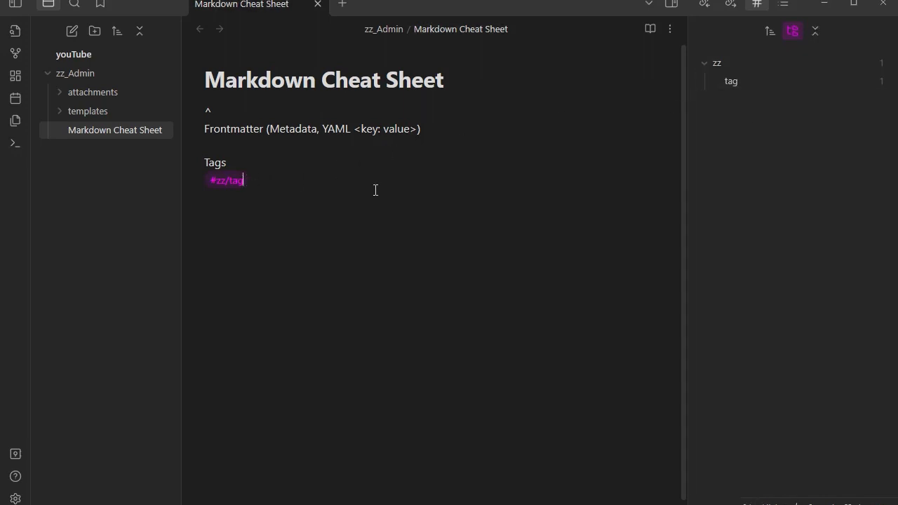
text(1 #)
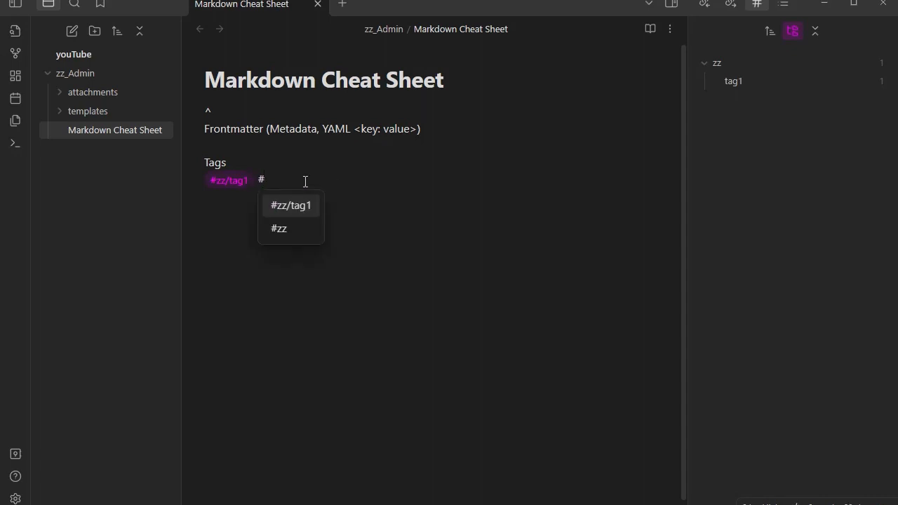
text(zz/)
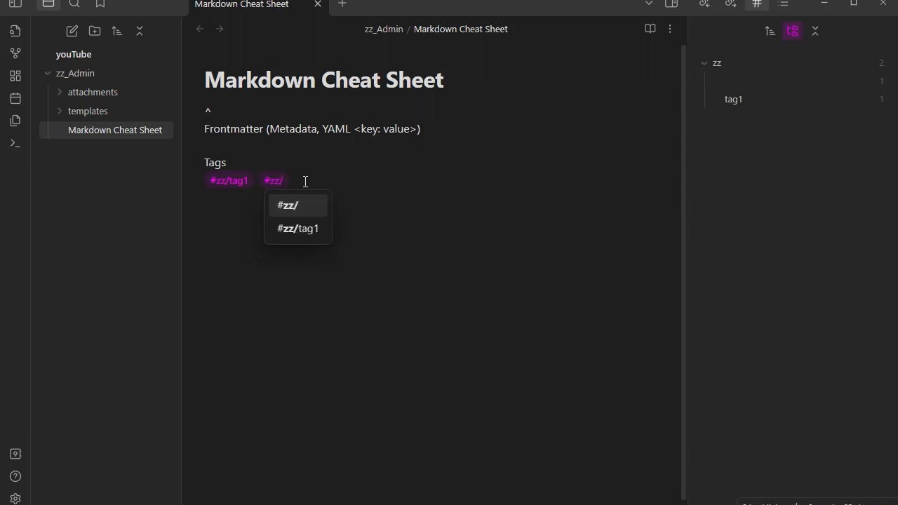
text(tag2)
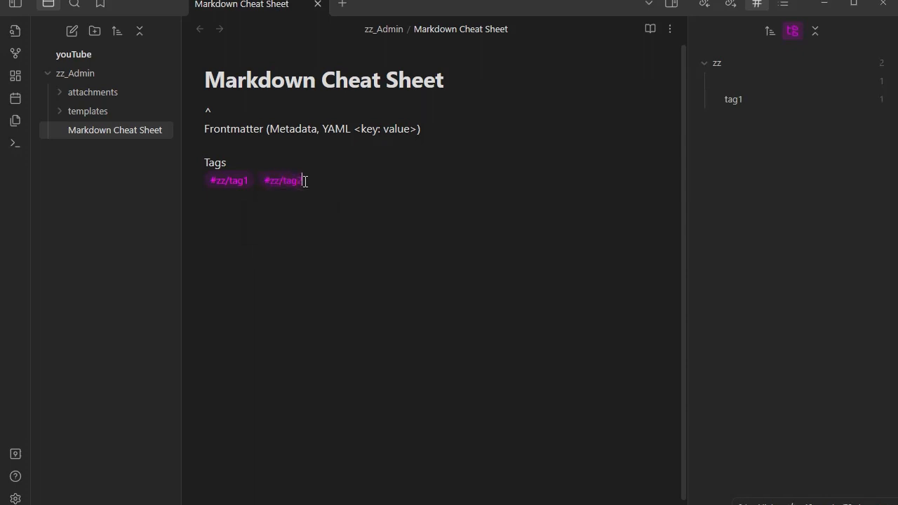
click(703, 60)
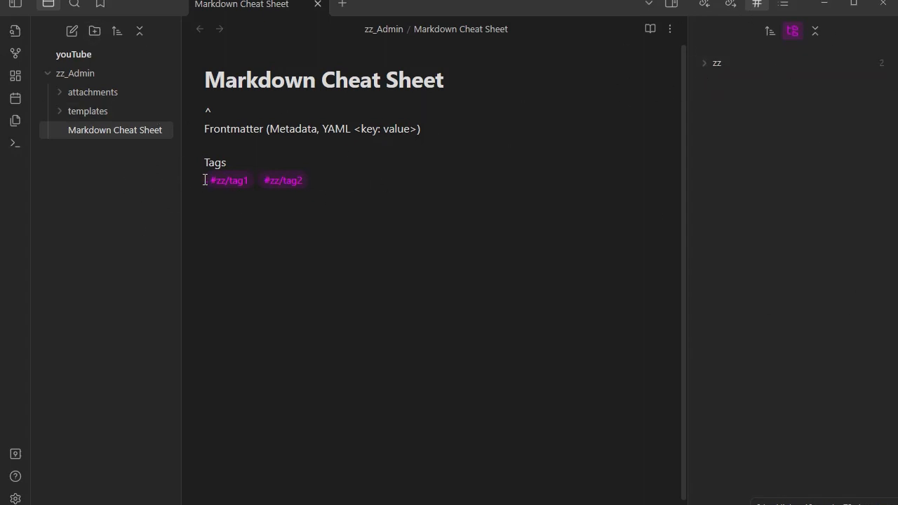
- Add the line "Accessing frontmatter data inline (uses dataview)" after a blank line below the tags
click(321, 184)
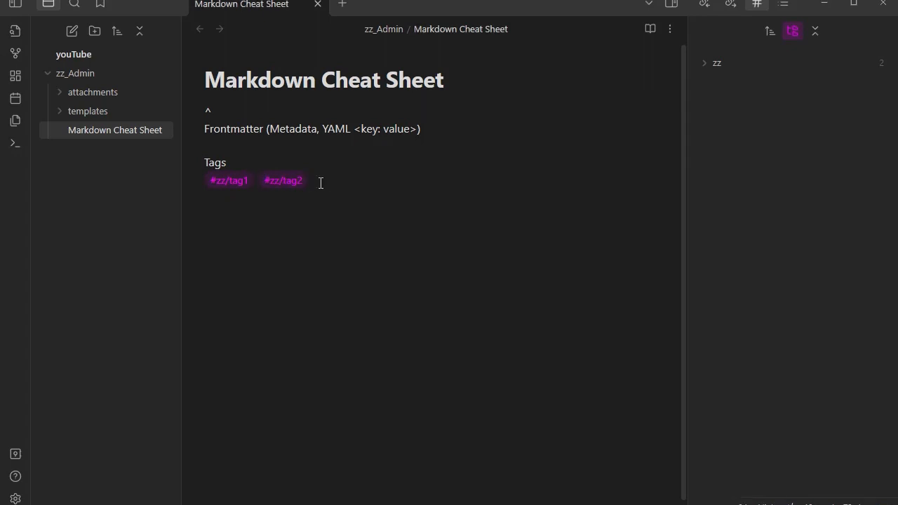
key(Return)
key(Return)
text(Accessing)
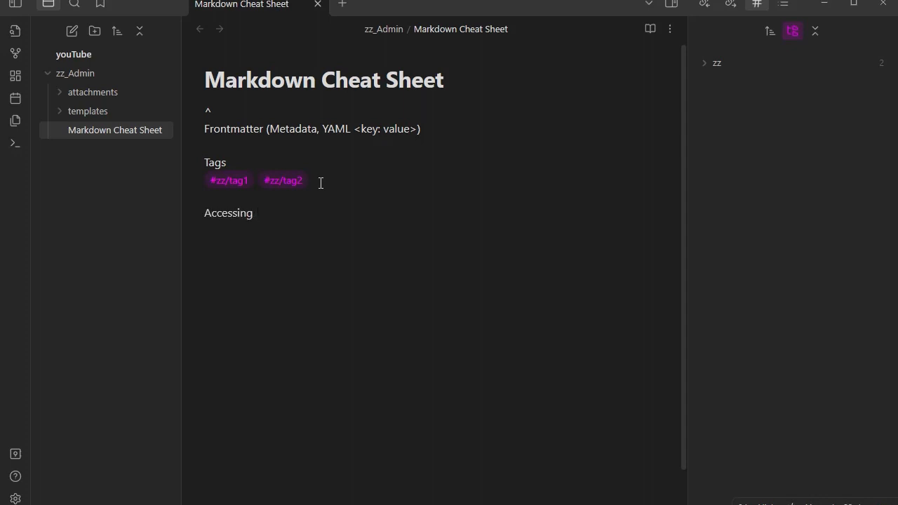
text( frontmatter data inline)
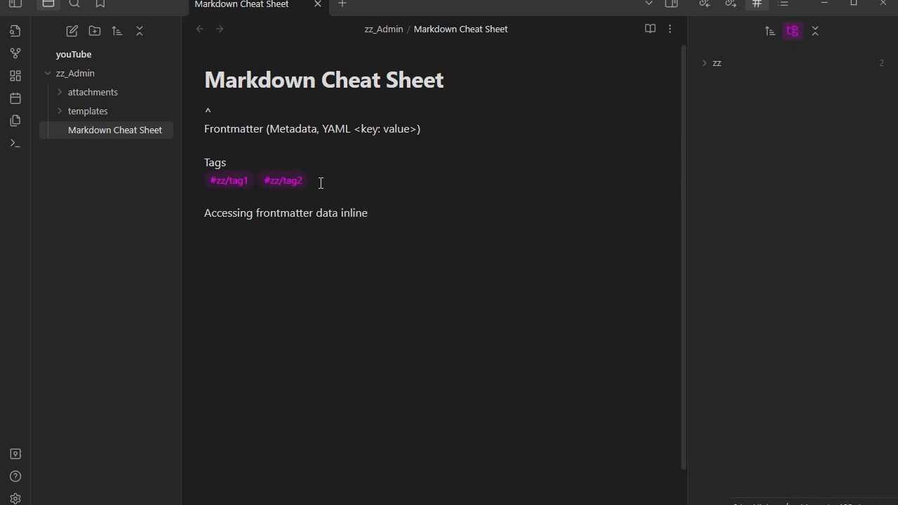
text((uses dataview)
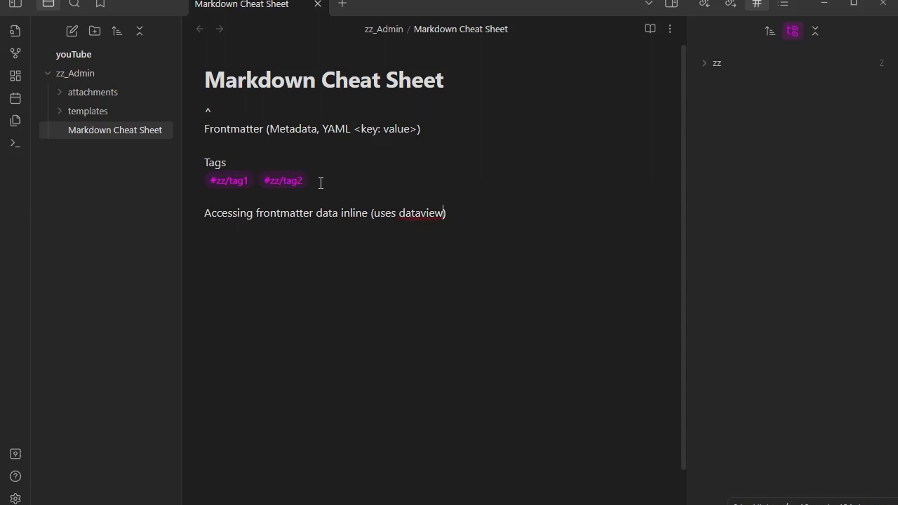
- Add a "Comments" line after a blank line below the dataview line
click(459, 210)
key(Return)
key(Return)
text(Comments)
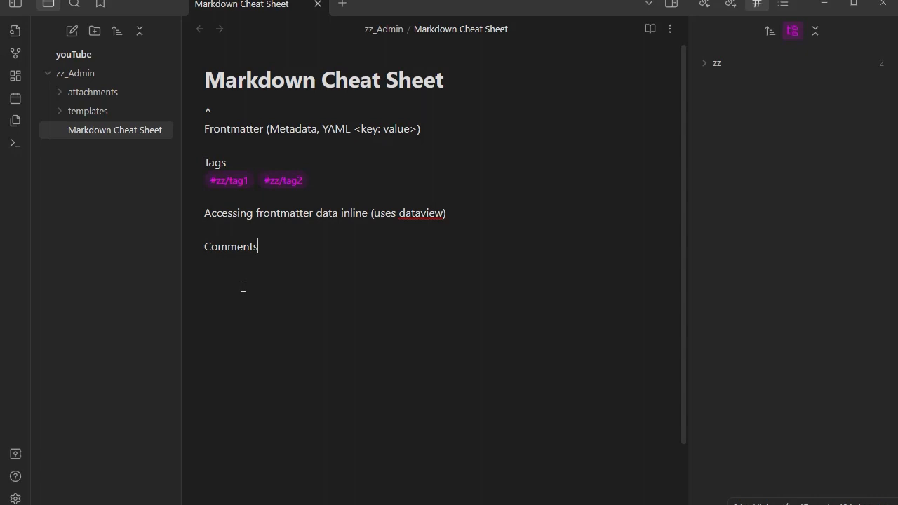
- Write "You can have comments %% This is an inline comment %% in the middle of a line" under Comments
key(Return)
text(You can have )
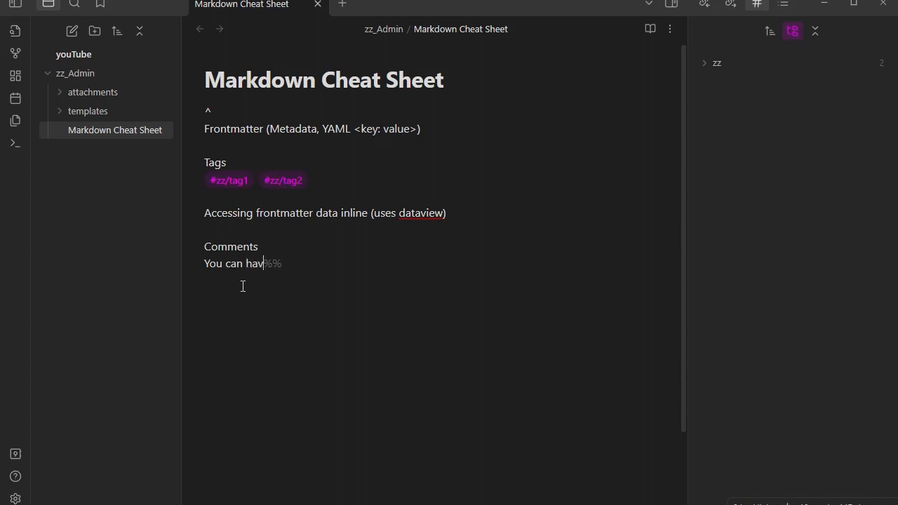
text(comments)
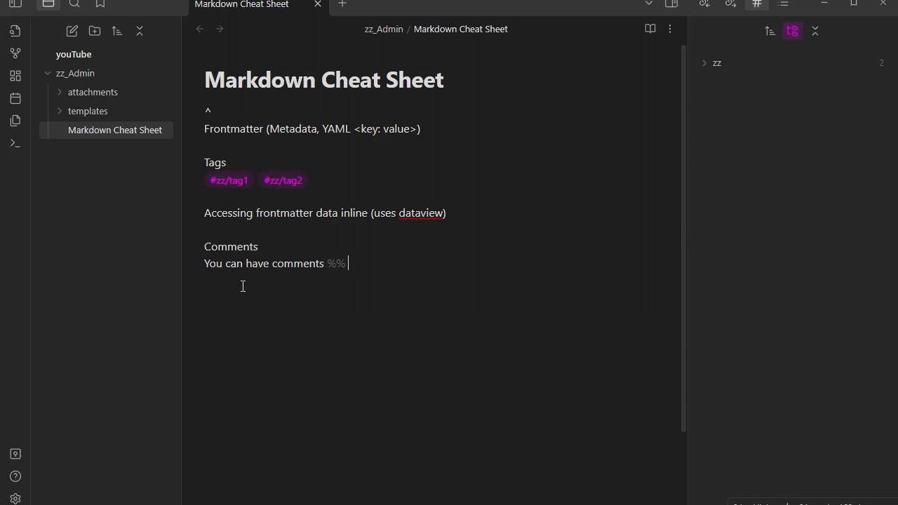
text(  This is an inline comm)
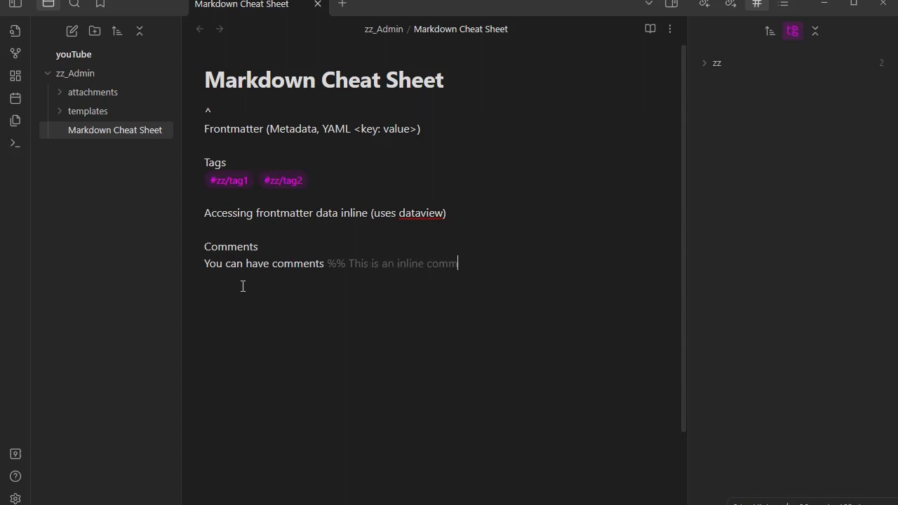
text(ent)
text( %%)
text( int eh)
key(BackSpace)
key(BackSpace)
key(BackSpace)
key(BackSpace)
text(the middl)
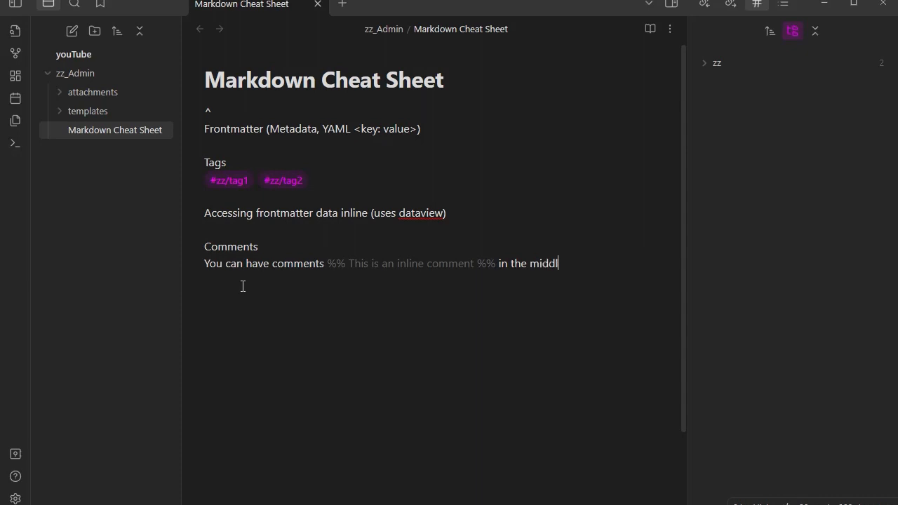
text(e of a line)
- Add a block comment enclosed by %% lines, with "This is a", "multi line" and "comment" on separate lines
key(Return)
key(Return)
text(%%)
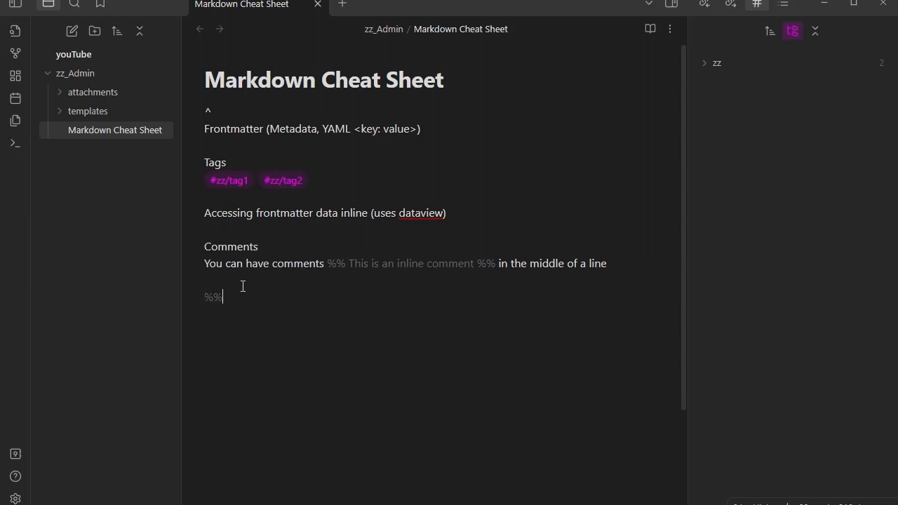
key(Return)
key(Return)
text(%% )
text(This is a )
text(multi)
text( line)
key(Left)
key(Left)
key(Left)
key(Left)
key(Left)
key(Left)
key(Return)
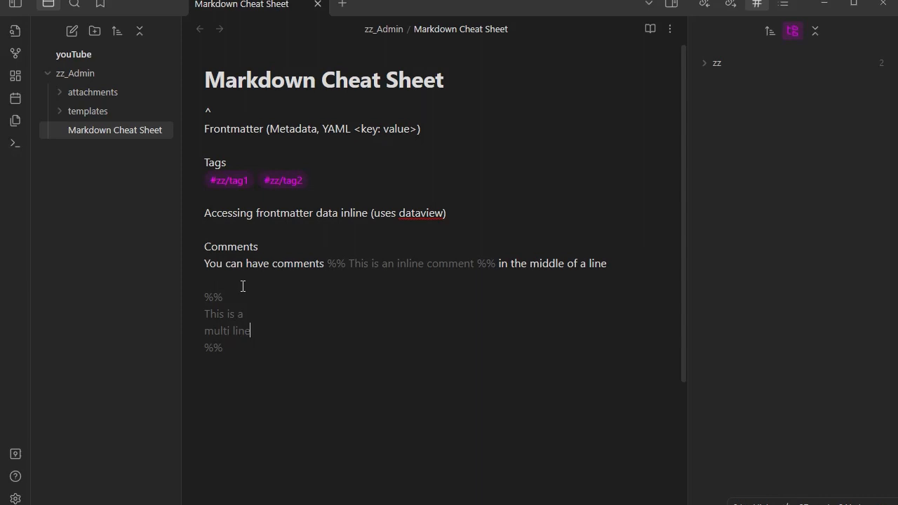
key(Return)
text(comment)
- Check the comments in reading view, return to editing, and look at the outline view before going back to the tags view
click(650, 30)
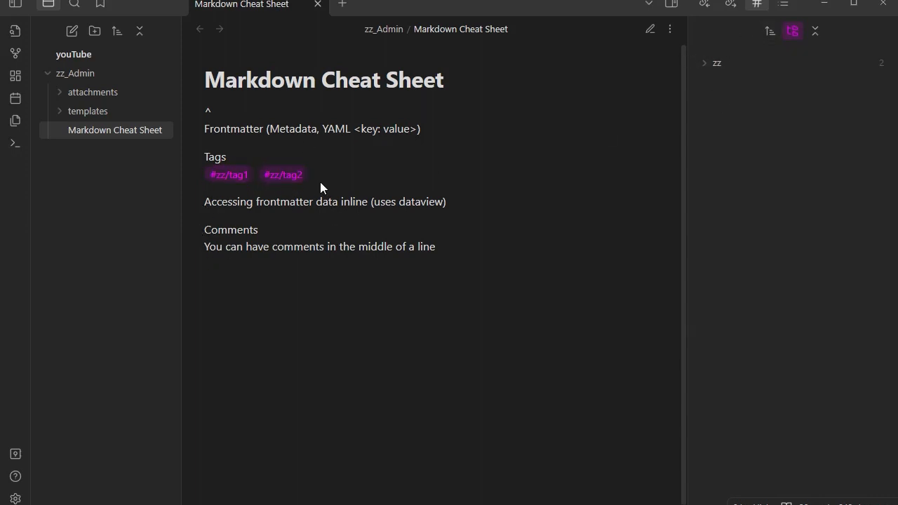
click(643, 30)
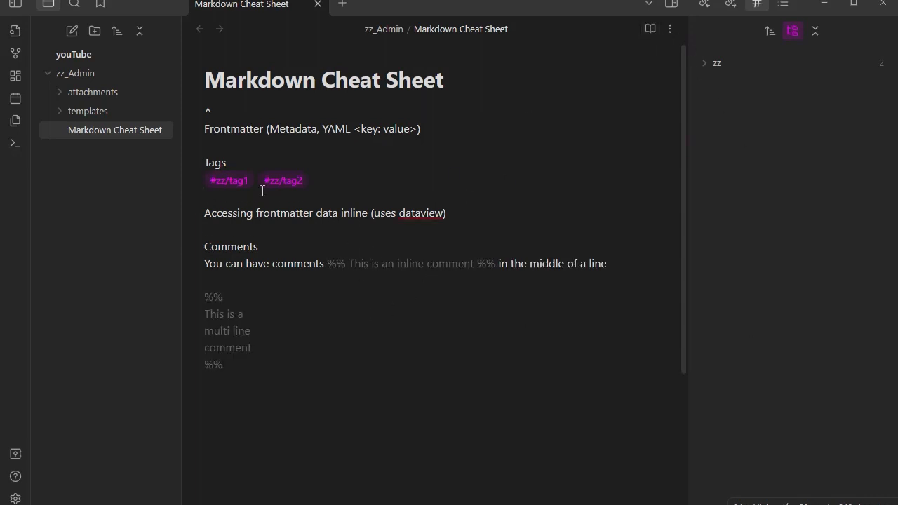
click(237, 364)
click(784, 5)
click(756, 6)
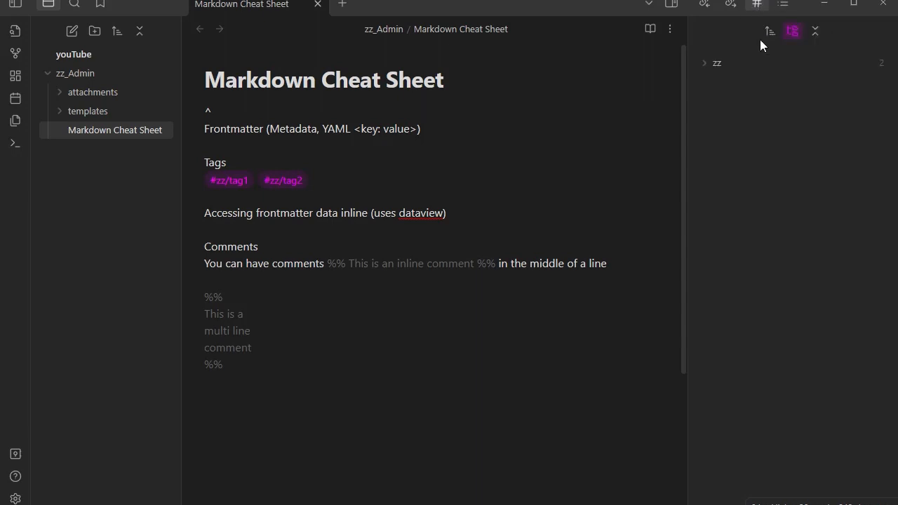
- Write the level-one heading "# This is heading 1" after a blank line below the block comment
click(210, 400)
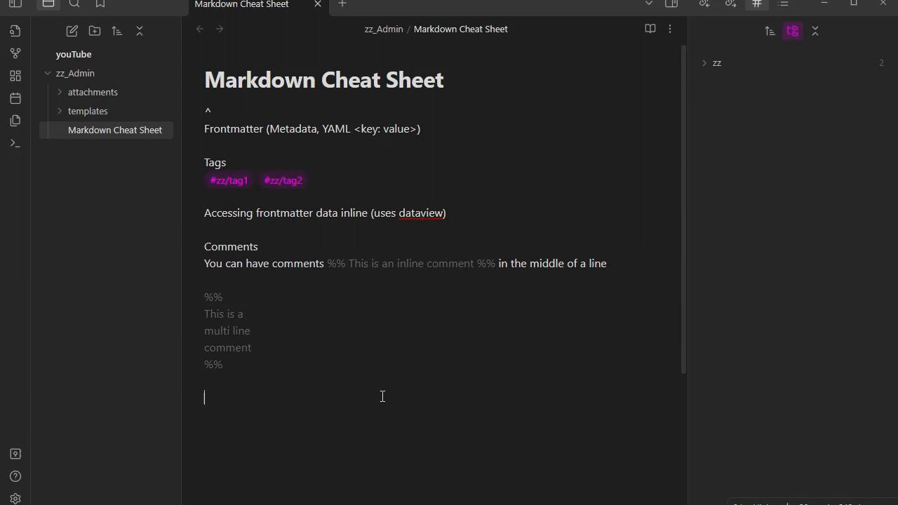
text(#)
text(Thias)
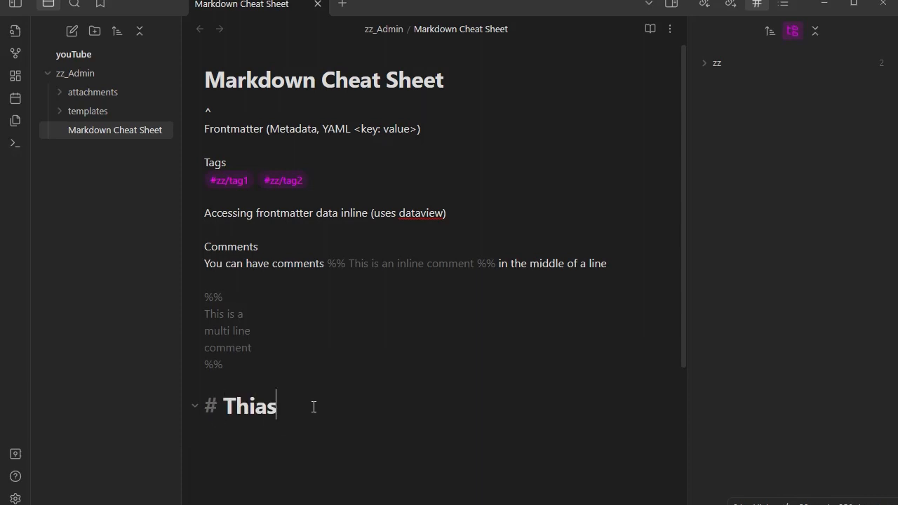
key(BackSpace)
key(BackSpace)
text(s is headi)
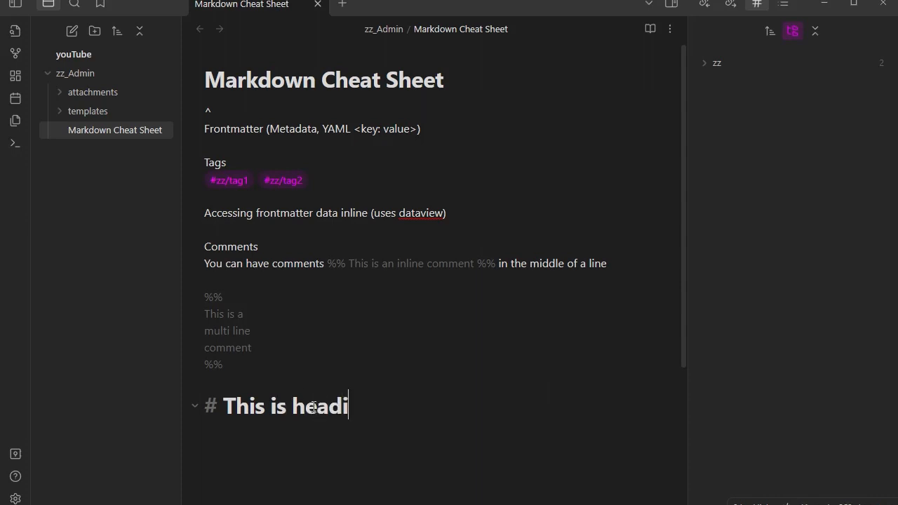
text(ng 1)
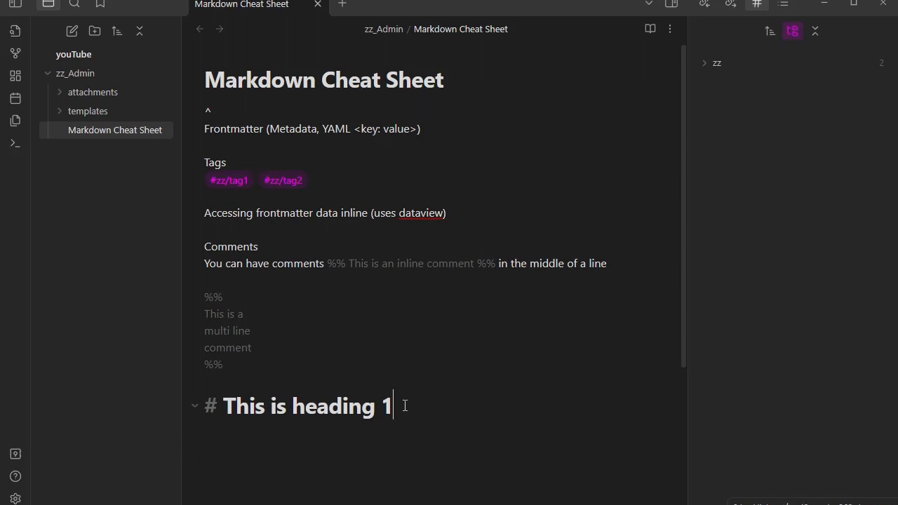
- Copy the "# This is heading 1" line and paste it five times on separate lines below
drag(395, 407, 203, 411)
key(ctrl+c)
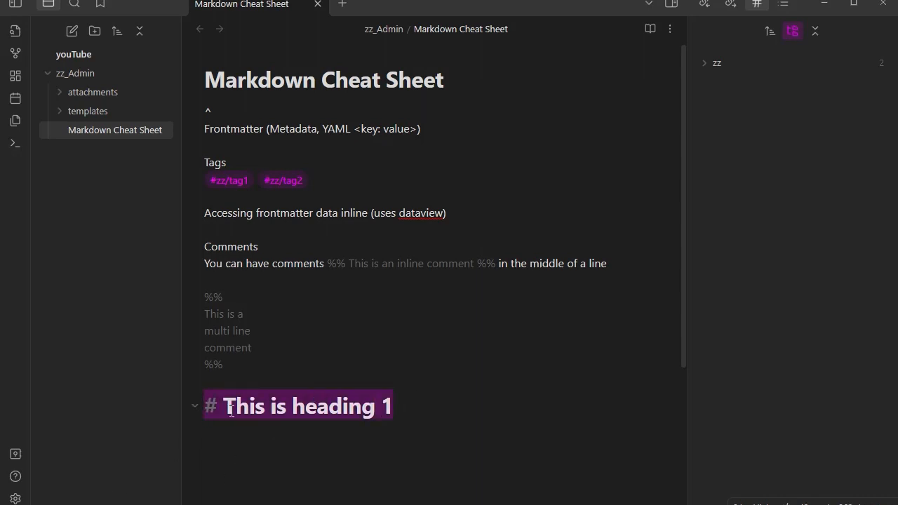
click(223, 427)
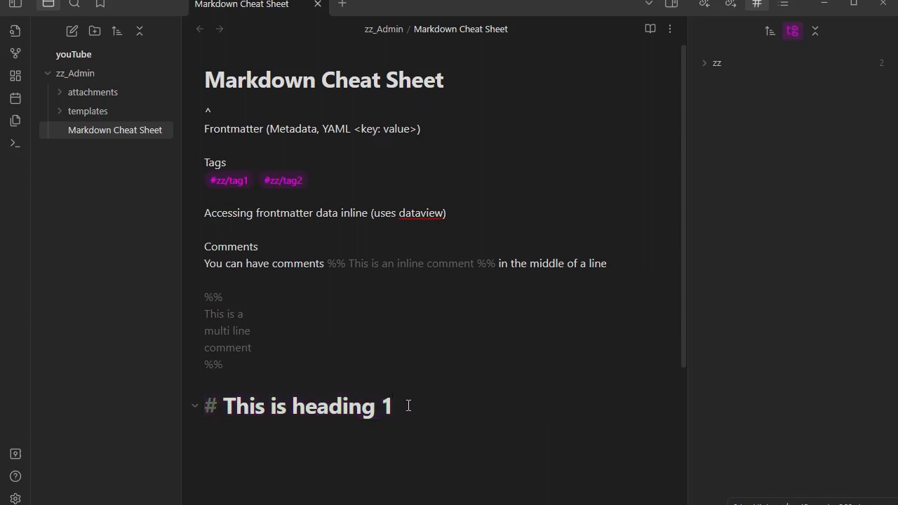
key(ctrl+v)
key(Return)
key(ctrl+v)
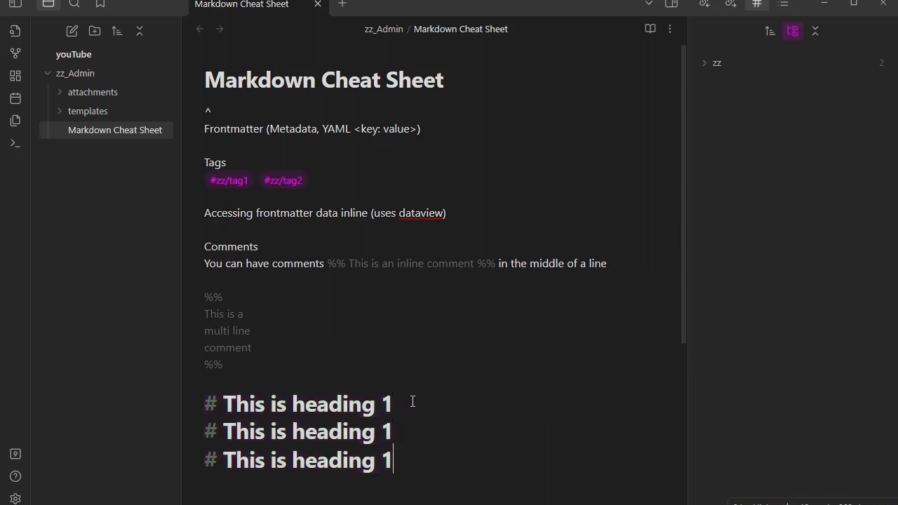
key(Return)
key(ctrl+v)
key(Return)
key(ctrl+v)
key(Return)
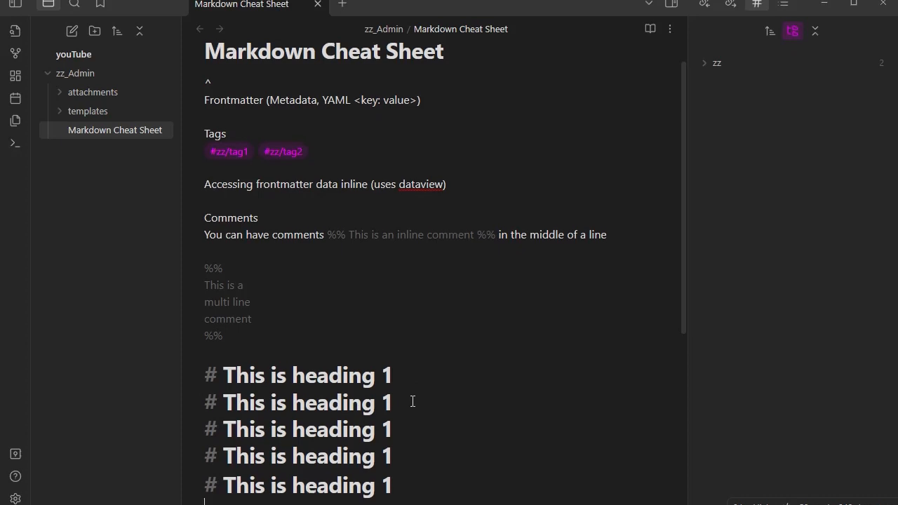
key(ctrl+v)
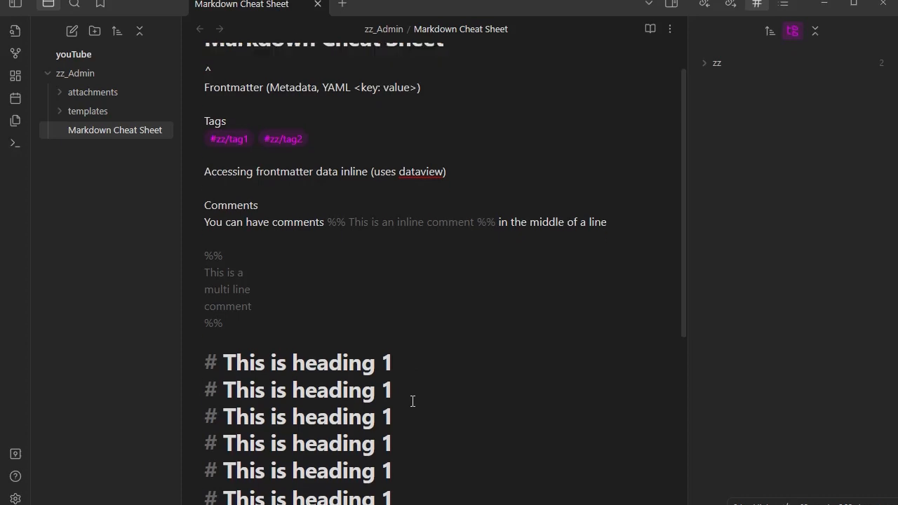
- Renumber the last four copied headings as 2, 3, 4 and 5, working from the bottom up
key(BackSpace)
text(5)
key(Up)
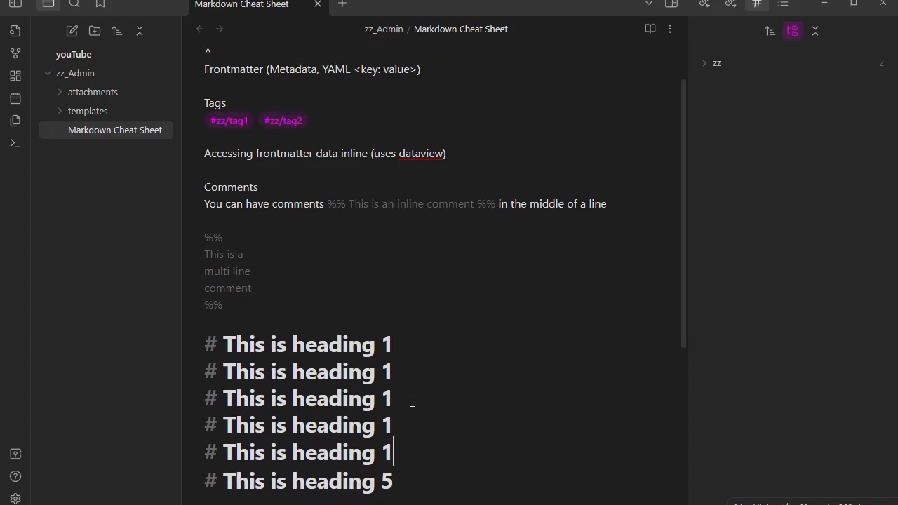
key(BackSpace)
text(4)
key(Up)
key(BackSpace)
text(3)
key(Up)
key(BackSpace)
text(2)
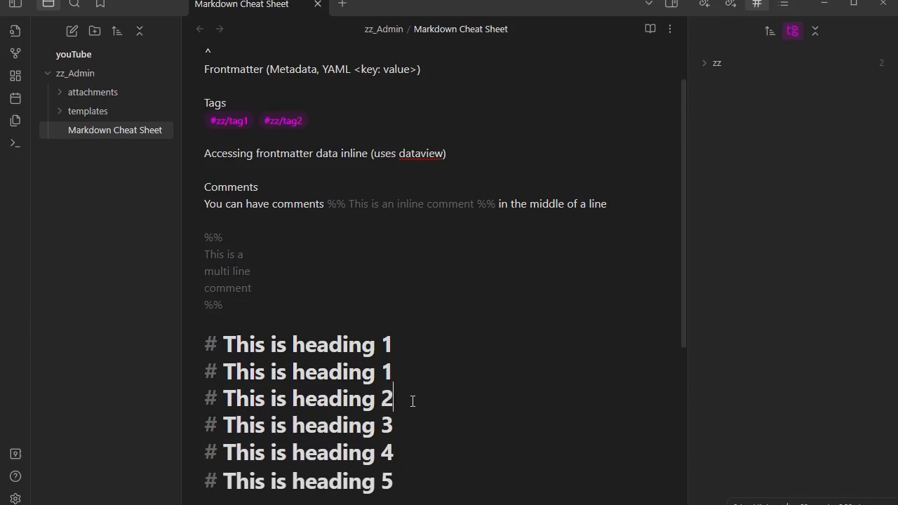
- Paste one more copy of the heading at the end and number it 6
key(Down)
key(Down)
key(Down)
key(Return)
key(ctrl+v)
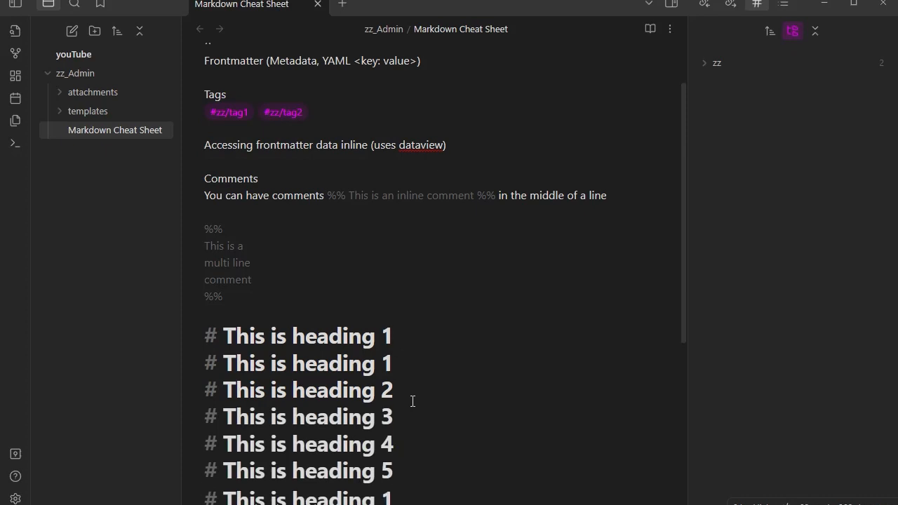
key(BackSpace)
text(6)
- Delete the duplicate "# This is heading 1" line so the headings run from 1 to 6
key(Up)
key(Up)
key(Up)
key(Up)
key(Up)
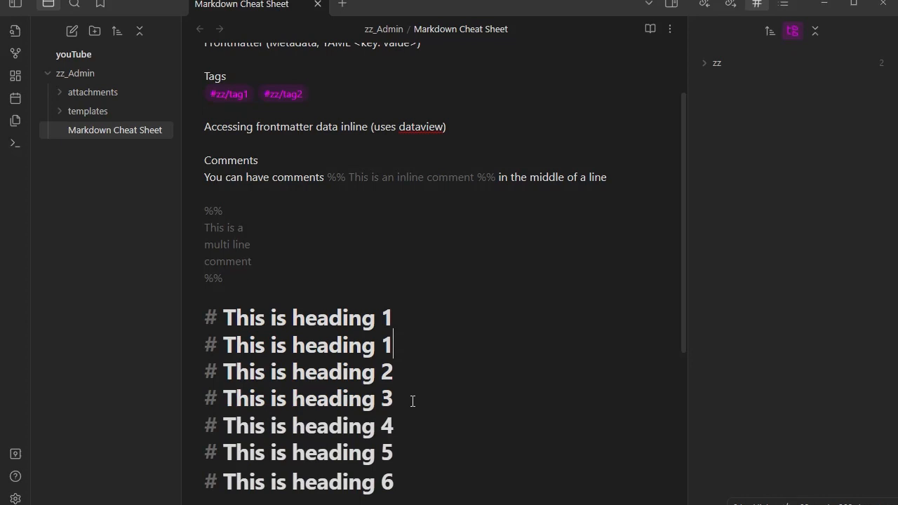
key(shift+Home)
key(BackSpace)
key(BackSpace)
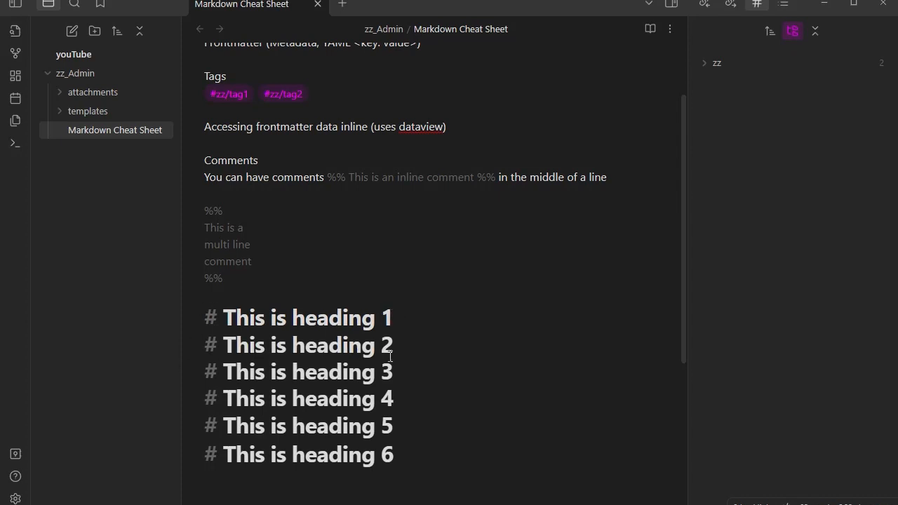
- Give headings 2, 3 and 4 the matching markers ##, ### and ####, undoing the accidental deletion along the way
text(##)
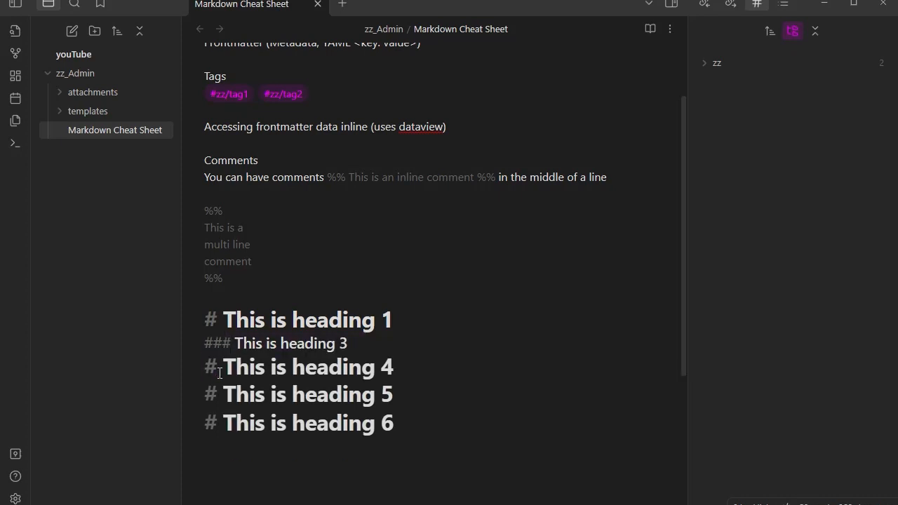
key(ctrl+z)
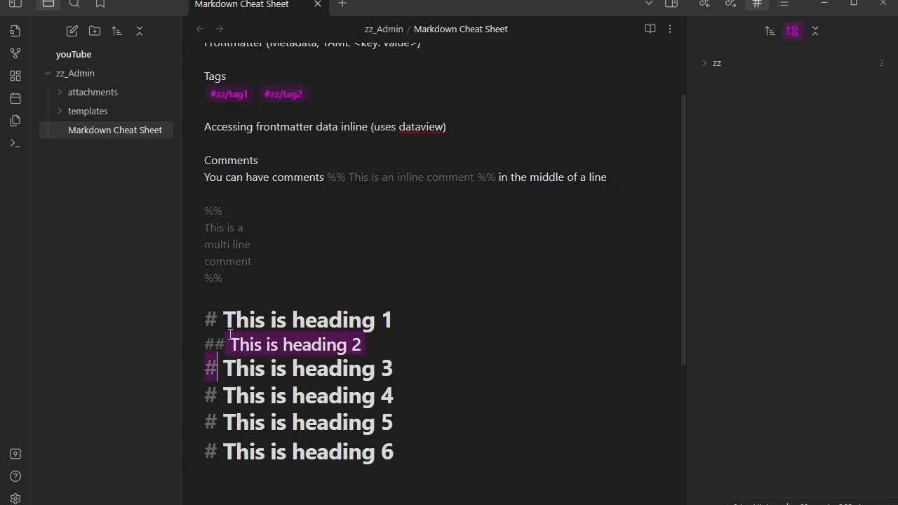
click(219, 369)
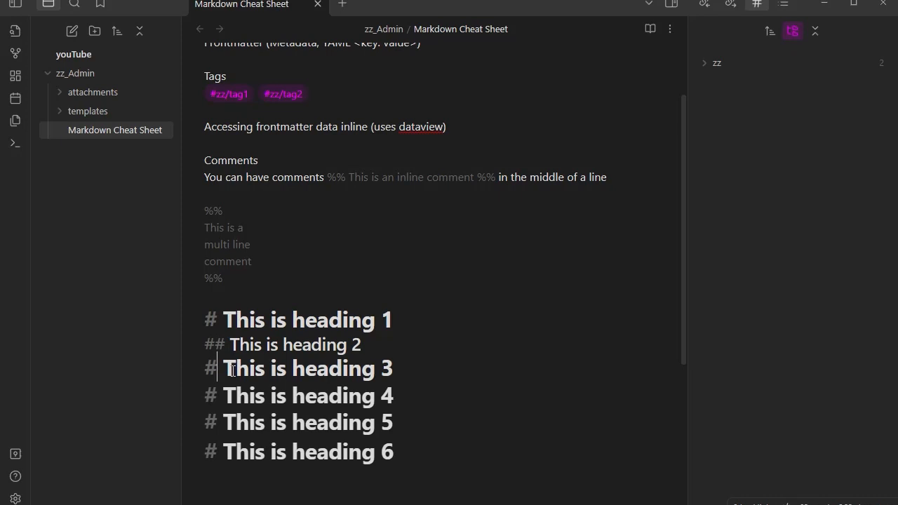
text(##)
click(217, 390)
text(###)
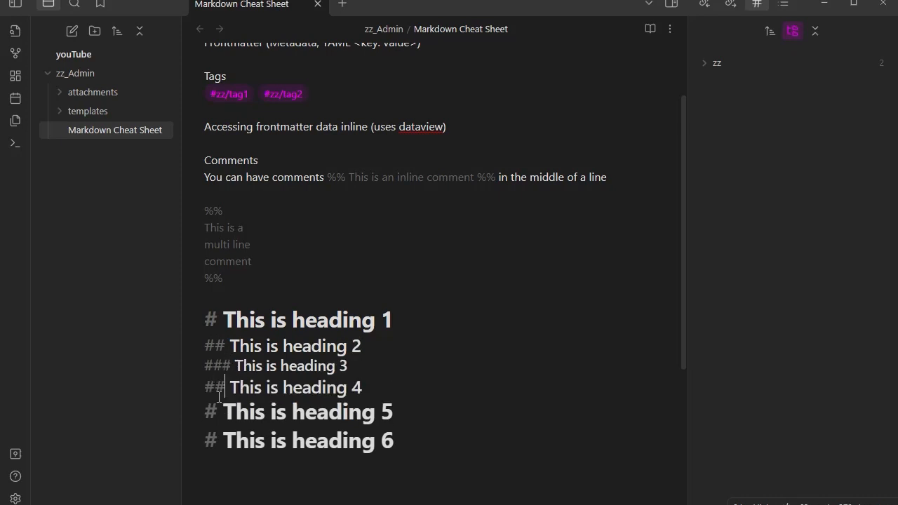
- Give heading 5 the marker ##### and heading 6 the marker ######
click(217, 409)
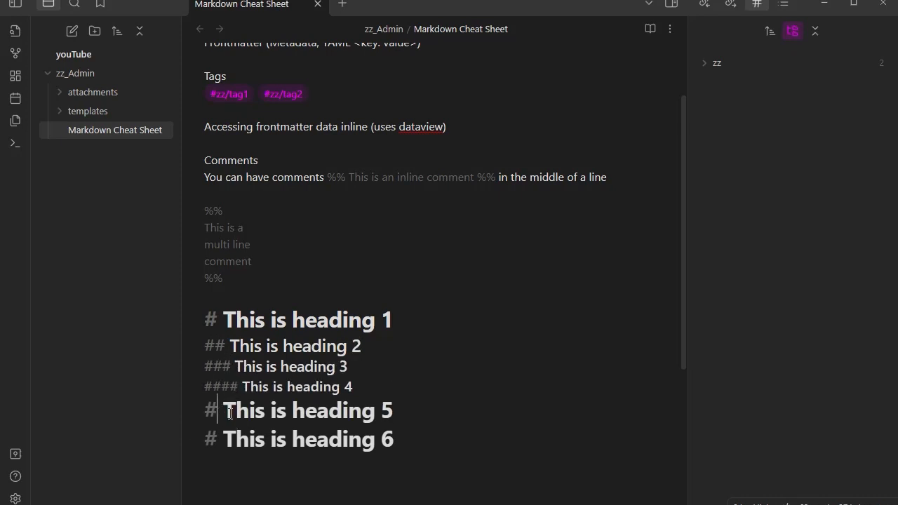
text(####)
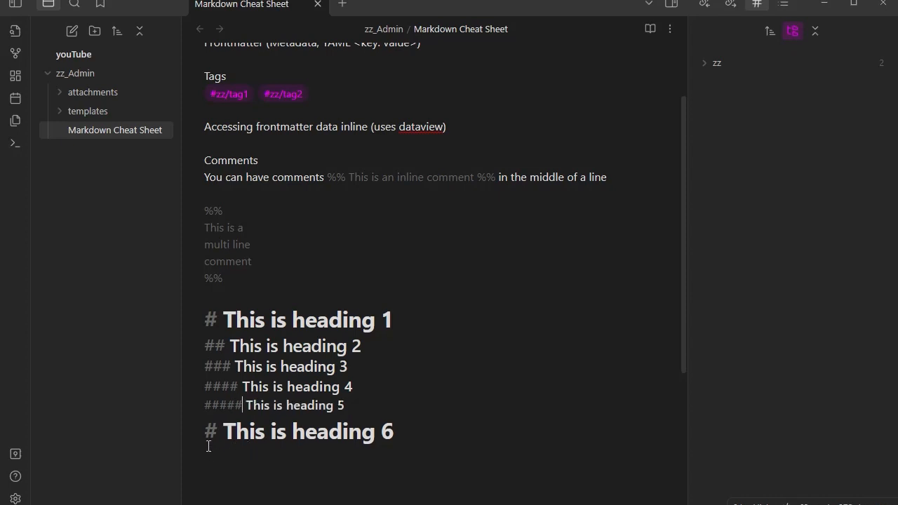
click(217, 432)
text(####)
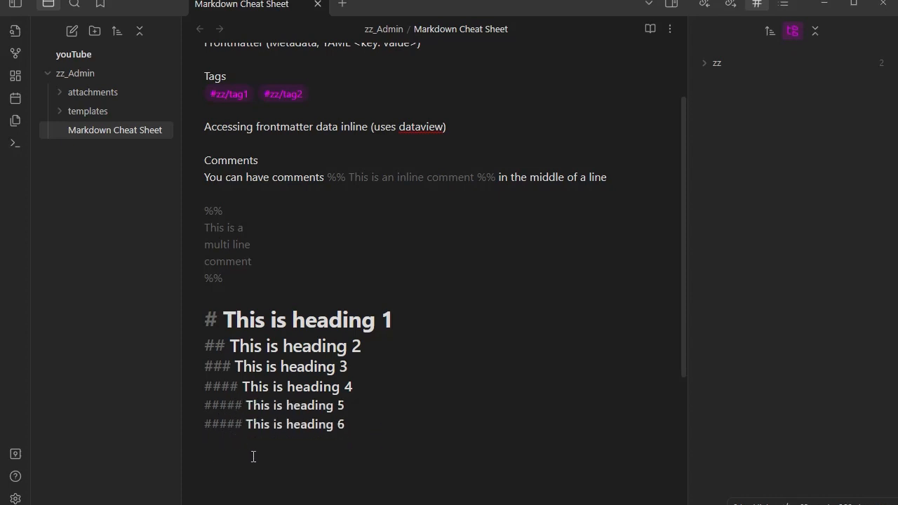
text(#)
click(405, 413)
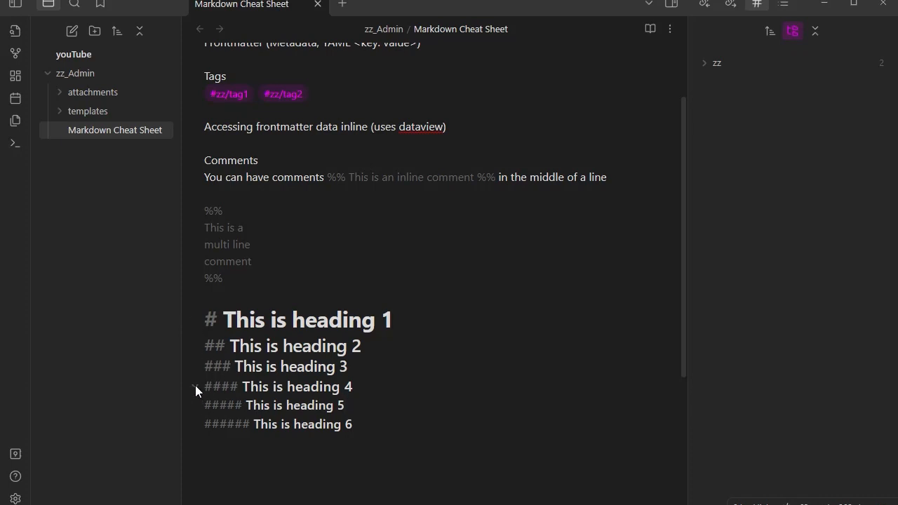
- Collapse and expand the sections under heading 4 and heading 1 to check how folding works
click(195, 385)
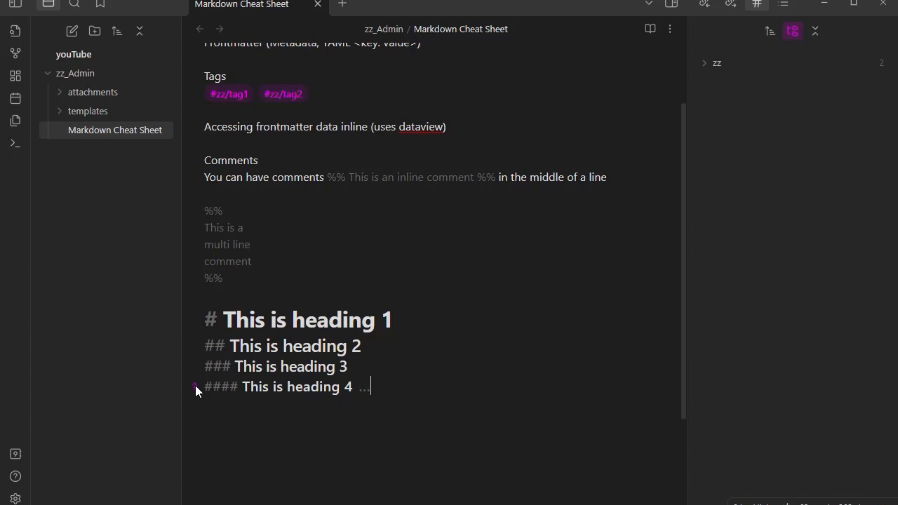
click(365, 386)
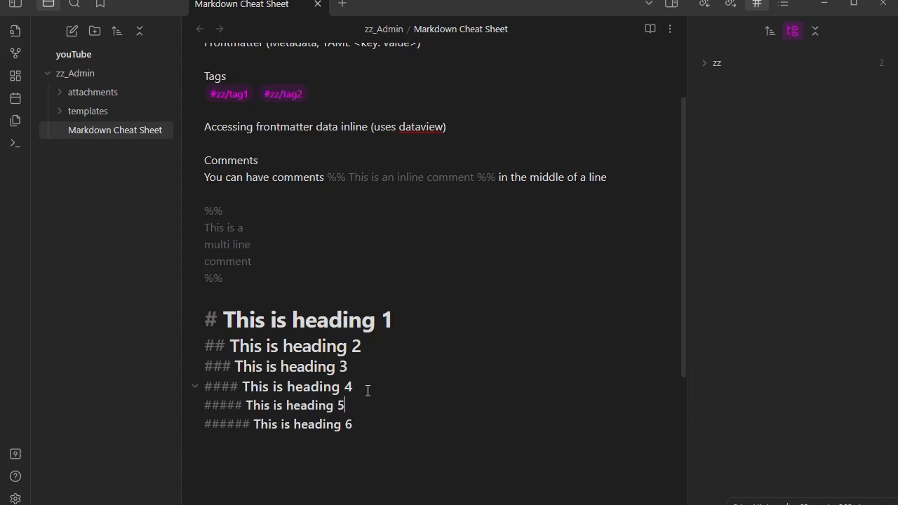
click(195, 386)
click(194, 386)
click(195, 317)
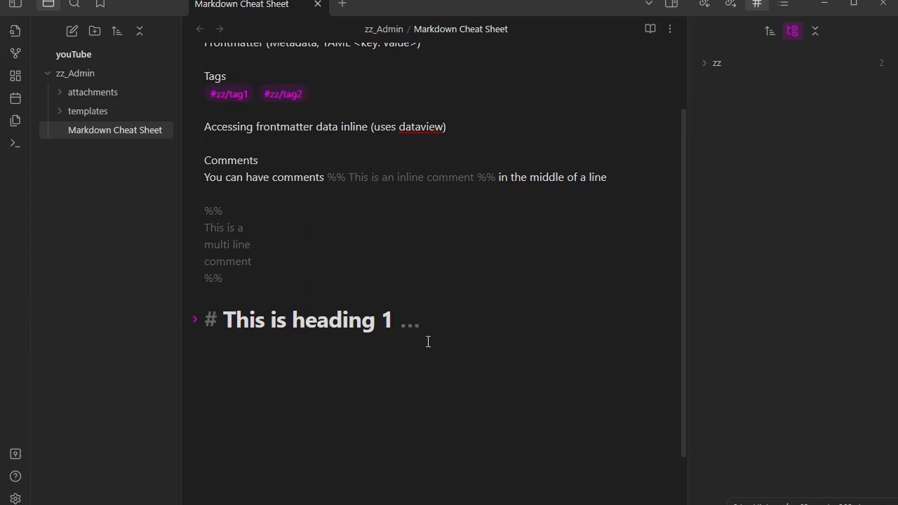
click(195, 320)
- Add a level-one heading "# Second Heading" after a blank line below heading 6
click(386, 427)
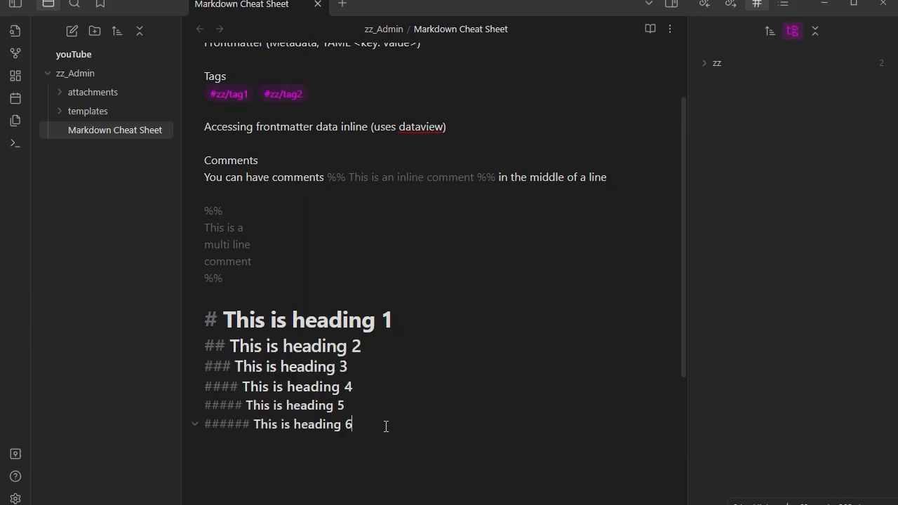
key(Return)
key(Return)
text(# )
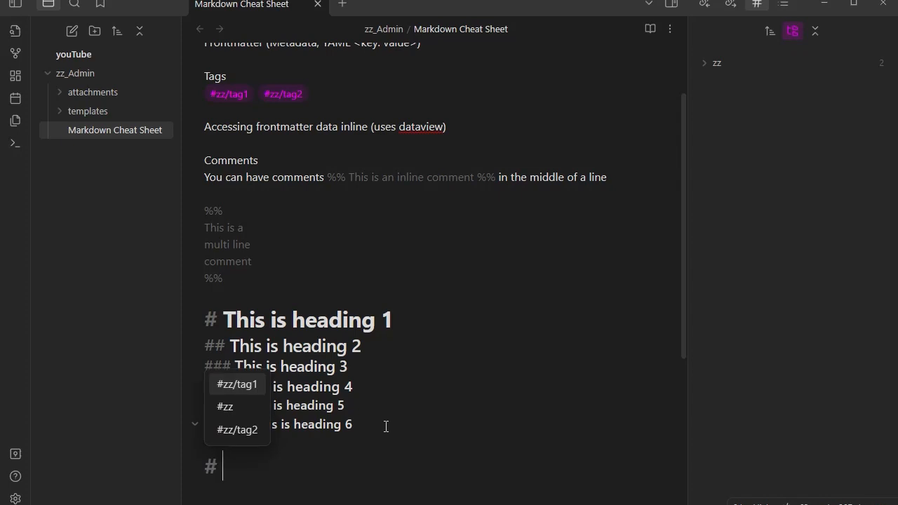
text(Second )
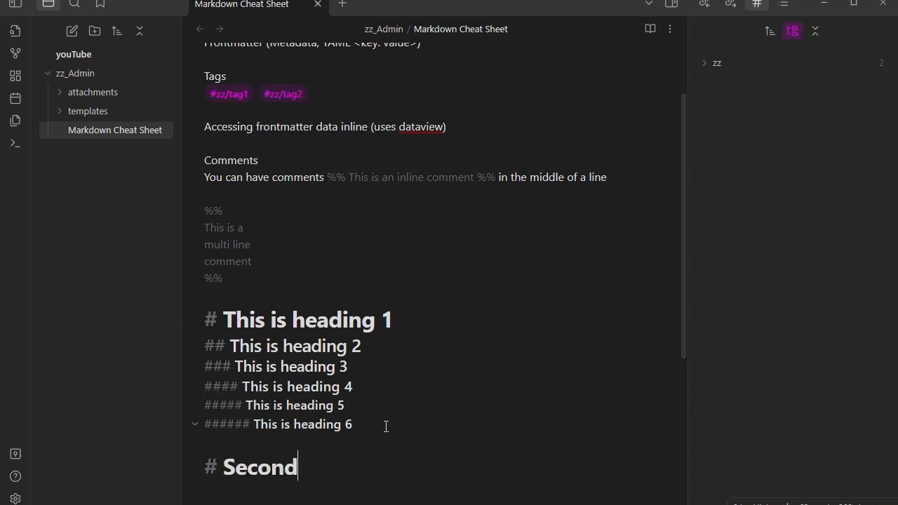
text(Heading)
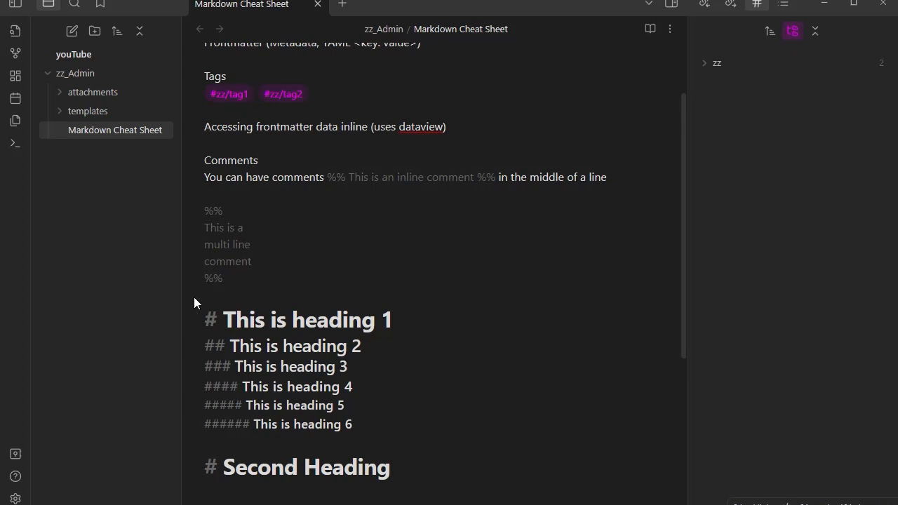
- Collapse and expand the heading 1 section, and delete the "Second Heading" line with its blank line
click(194, 314)
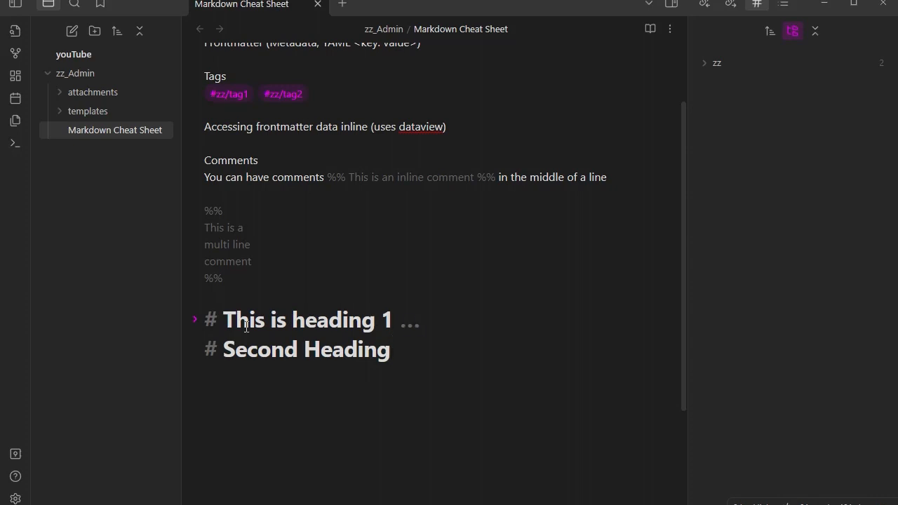
click(196, 320)
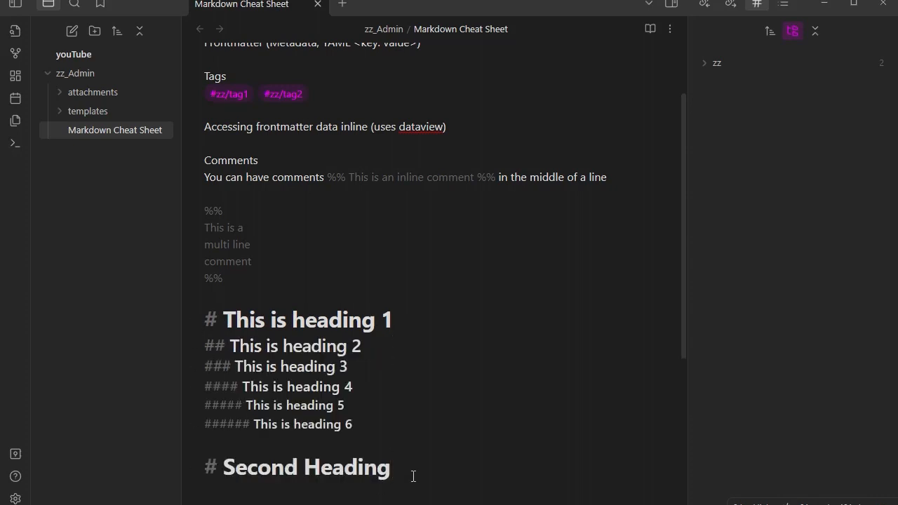
drag(408, 473, 362, 425)
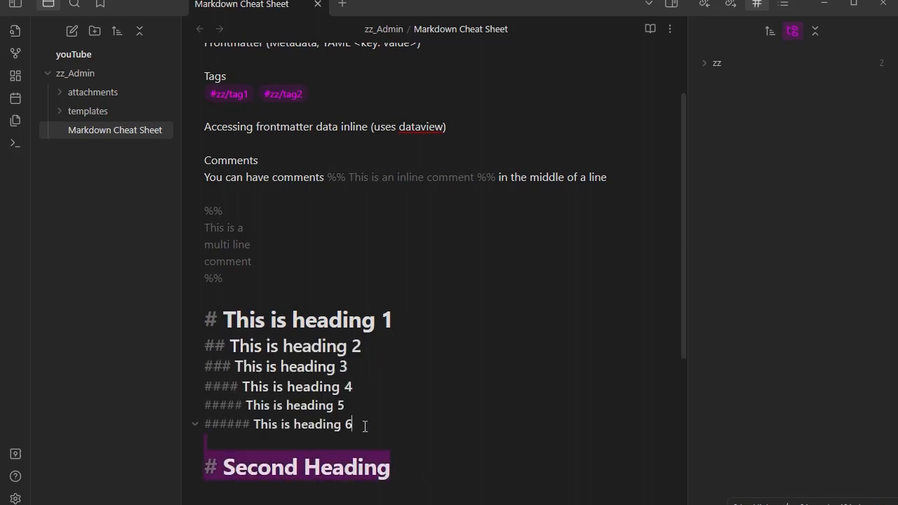
key(BackSpace)
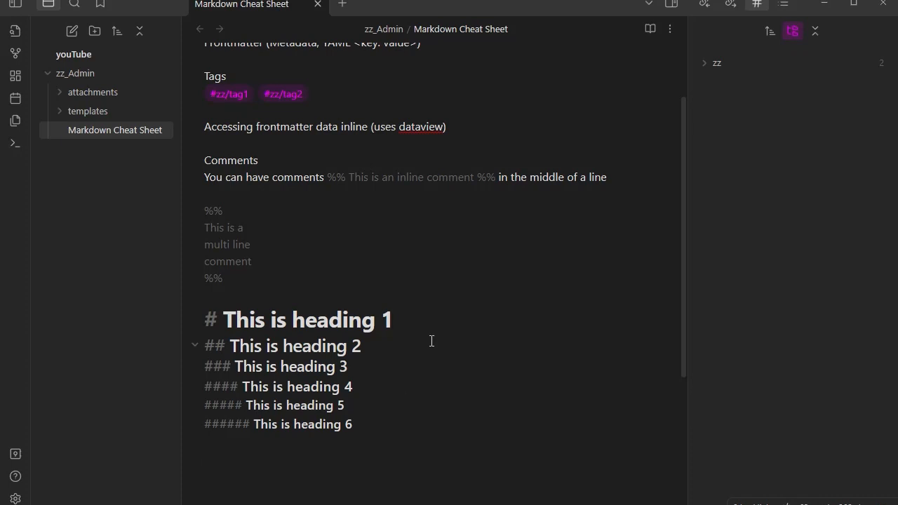
- Write the word "Bold" enclosed in double asterisks after a blank line below the headings
scroll(449, 336, down, 3)
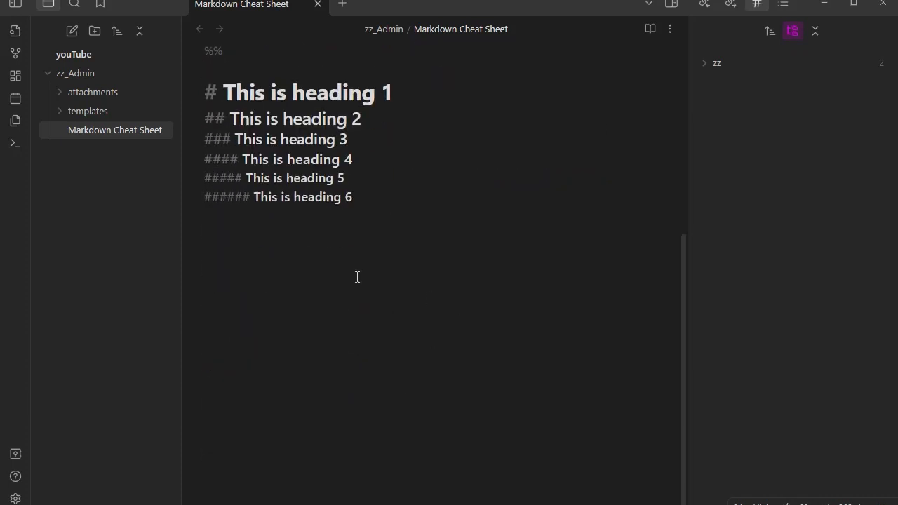
click(209, 235)
text(** )
text(Bio)
key(BackSpace)
key(BackSpace)
text(opl)
key(BackSpace)
key(BackSpace)
text(ld)
text( 88)
key(BackSpace)
key(BackSpace)
text(**)
key(Return)
- Add "*Italic*" on the line under Bold and remove the space after the opening asterisks of the Bold line
text(88)
key(BackSpace)
key(BackSpace)
text(**)
text( Itali)
text(c)
key(Left)
key(Up)
key(Delete)
key(BackSpace)
key(Down)
key(BackSpace)
- Add "~~Strikethrough~~" and "==Highlight==" on separate lines below the Italic line
text(~~Strikethrough)
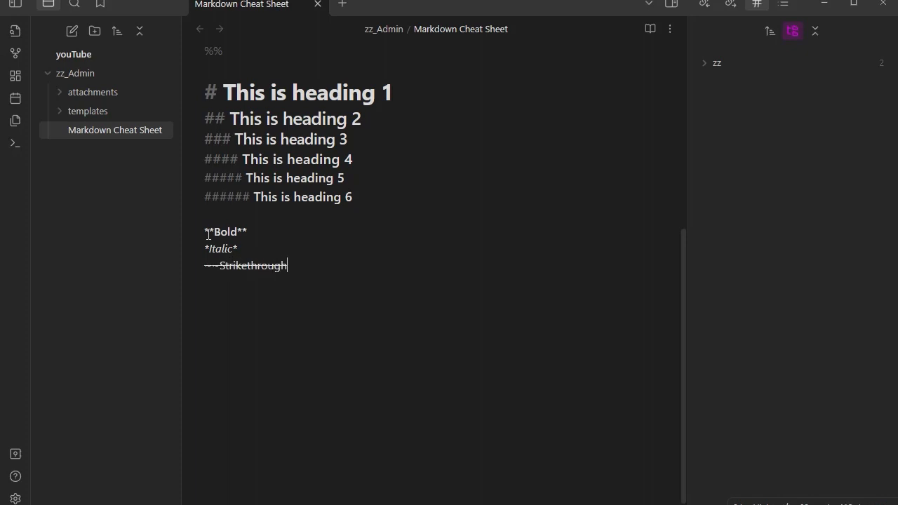
text(~~)
key(Return)
text(==)
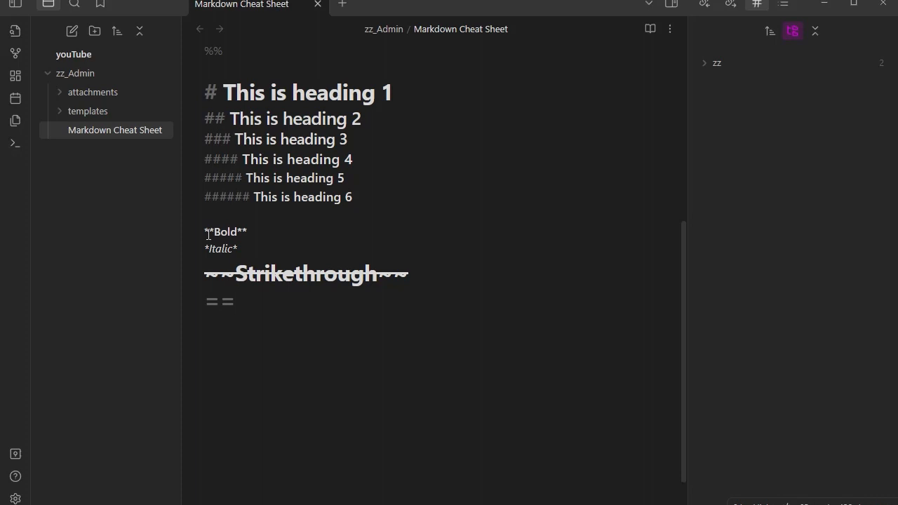
text(Highli)
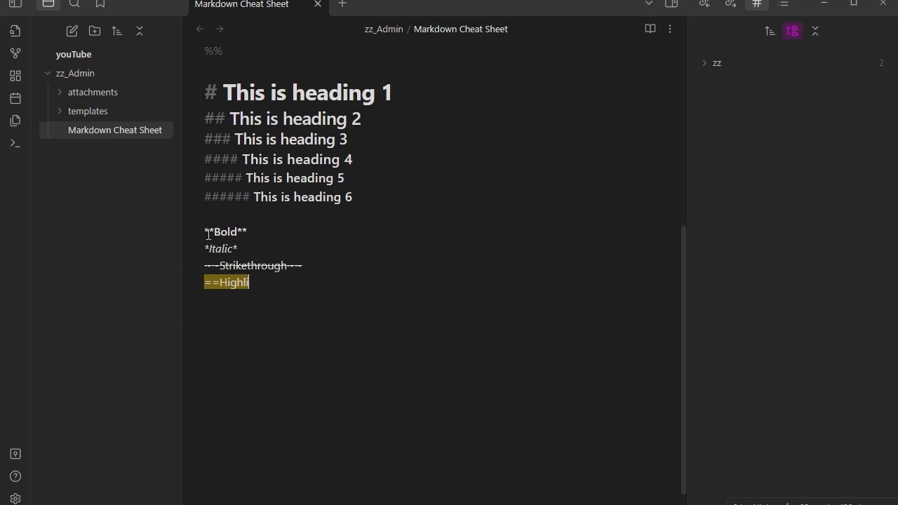
text(ght==)
- Add the line "Escape characters" after a blank line below the Highlight line
key(Return)
key(Return)
text(E)
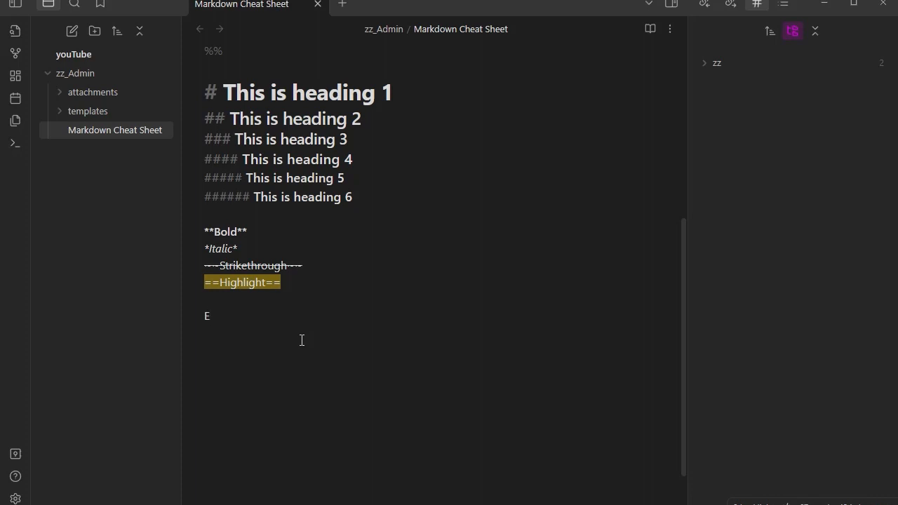
text(scape)
text(charactt)
text(rs)
key(Return)
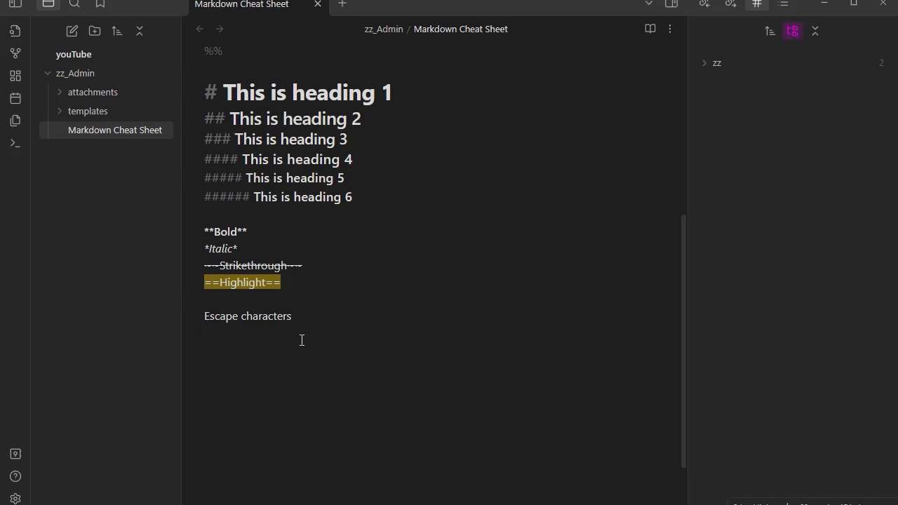
- Write "*italic" without a closing asterisk below "Escape characters" and check it in reading view
click(203, 232)
click(209, 248)
click(220, 330)
text(*italic)
key(Delete)
click(650, 31)
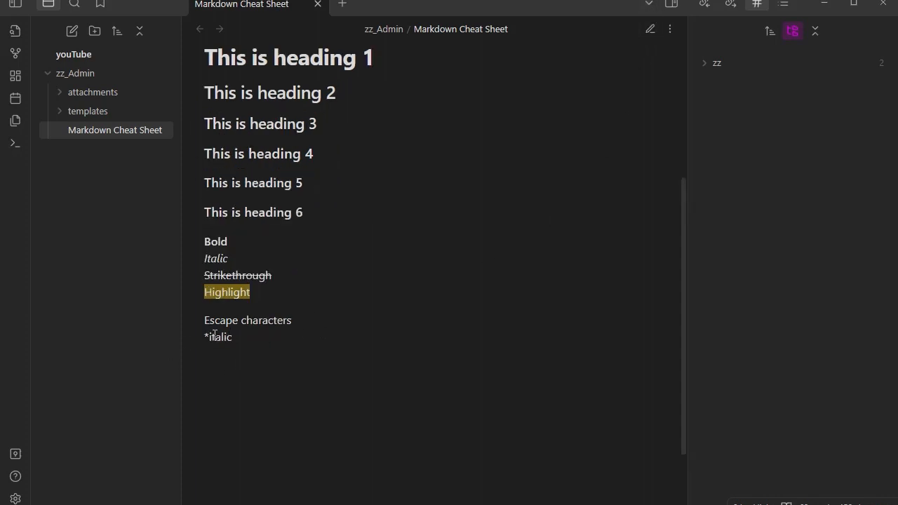
click(650, 29)
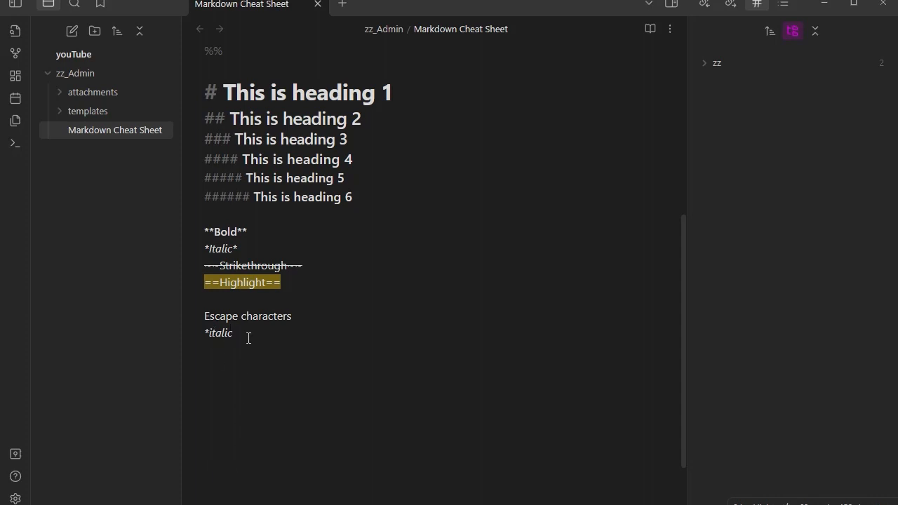
key(Return)
key(Return)
text(this is)
key(BackSpace)
key(BackSpace)
key(BackSpace)
key(BackSpace)
key(BackSpace)
key(BackSpace)
key(BackSpace)
key(BackSpace)
- Extend the "*italic" line with "but this isn't" and check it in reading view
click(260, 334)
text(but this isn't)
click(650, 29)
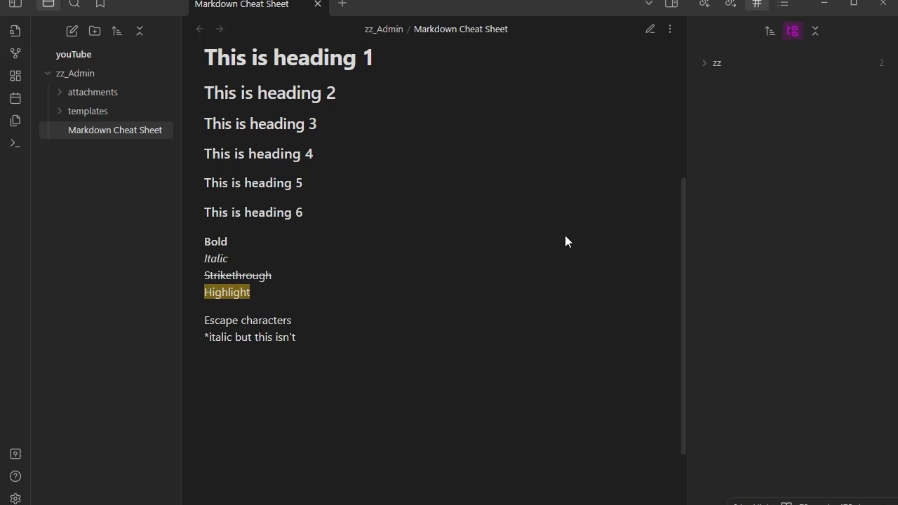
click(650, 29)
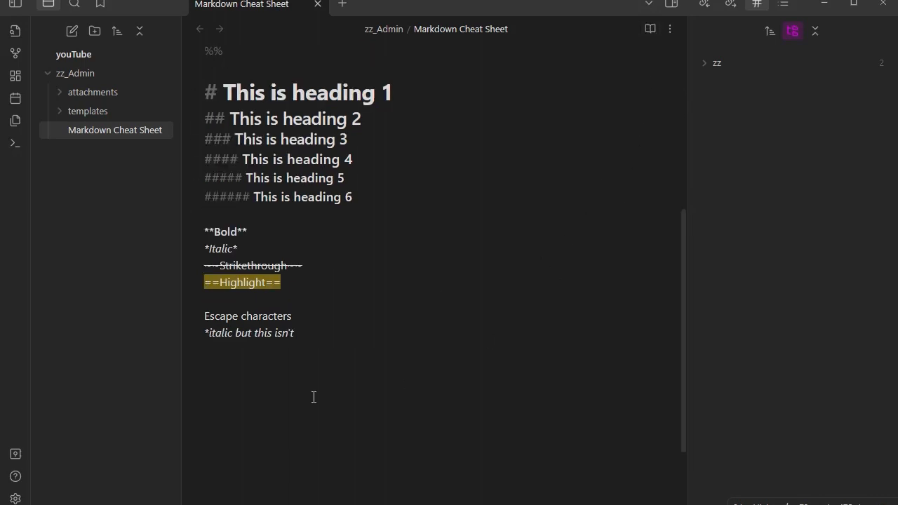
- Insert an asterisk before "isn't" to close the italic text and check the line in reading view
click(209, 334)
text(*)
key(BackSpace)
key(Right)
text(*)
click(649, 28)
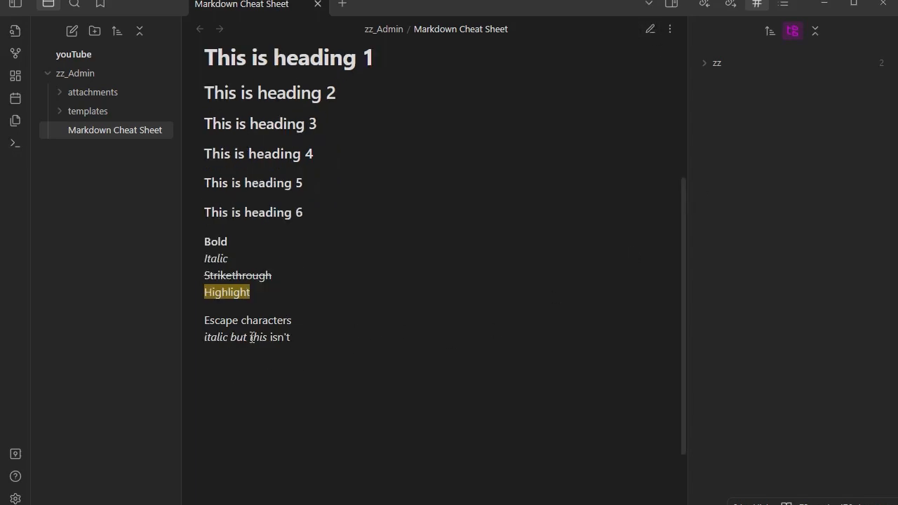
click(650, 31)
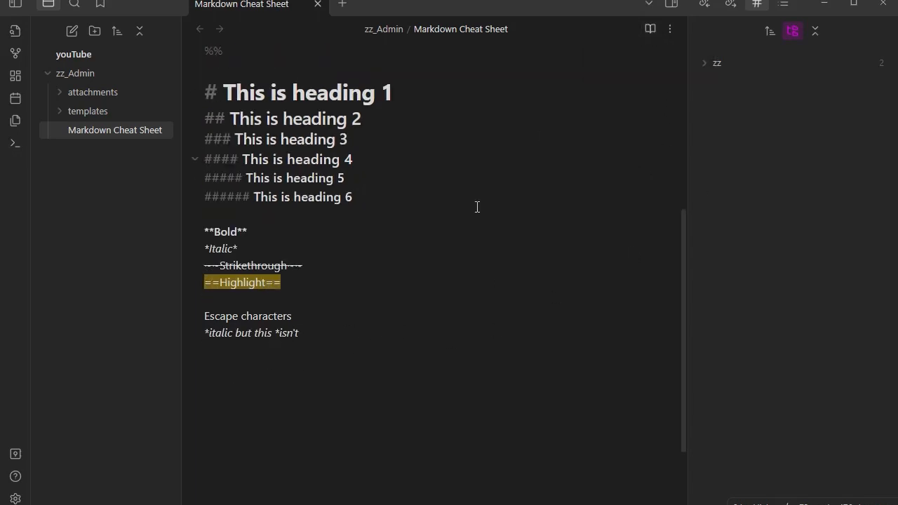
- Escape both asterisks in the italic example line with backslashes and check it in reading view
click(204, 332)
text(\)
click(276, 332)
text(\)
click(650, 31)
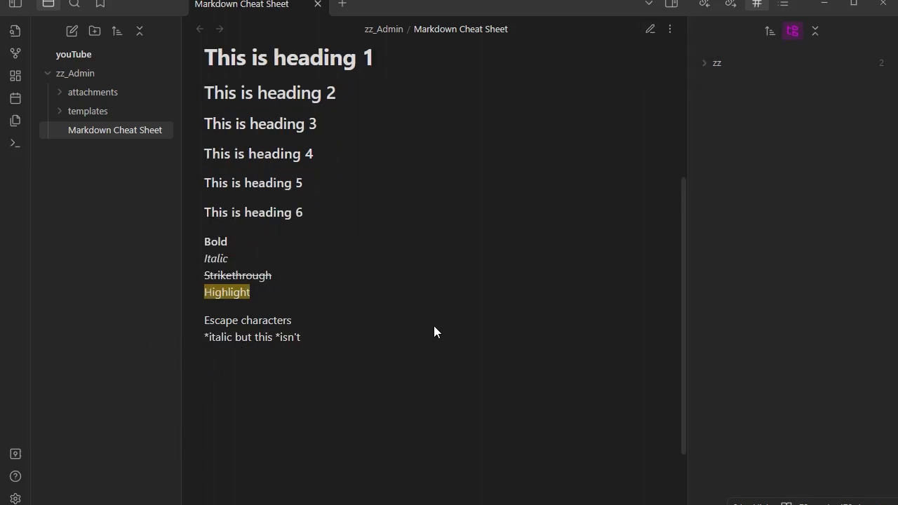
click(650, 30)
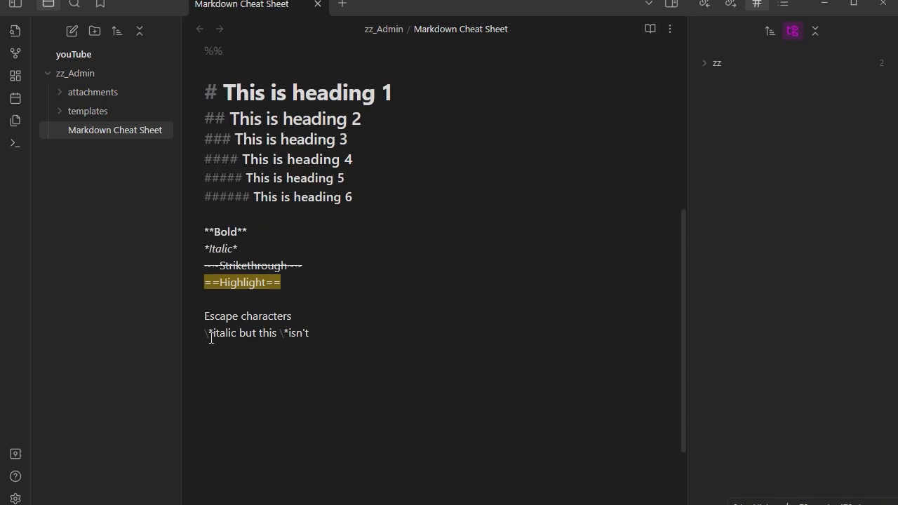
- Reduce the example line to "\*" and list "\-", "\>" and "\[" on separate lines below it
drag(214, 333, 330, 335)
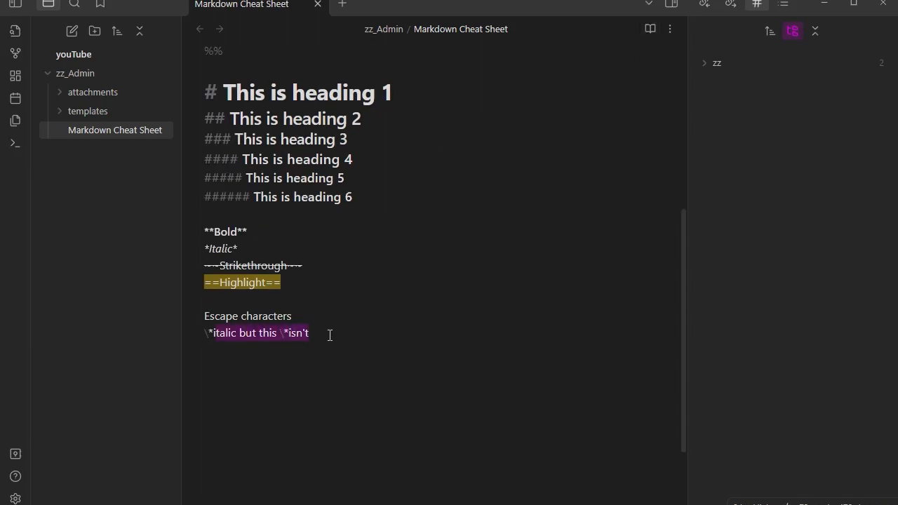
key(BackSpace)
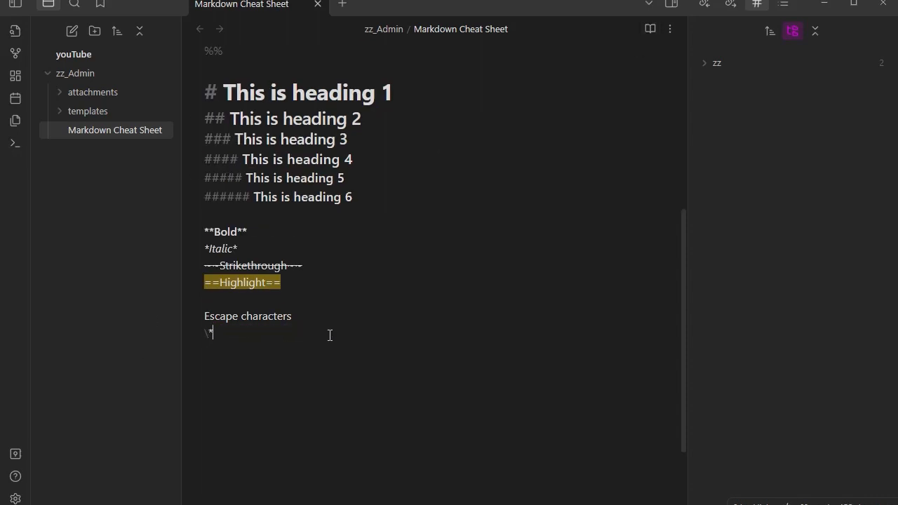
key(Return)
text(\-)
key(Return)
text(\>)
key(Return)
text(\[)
key(Delete)
key(Return)
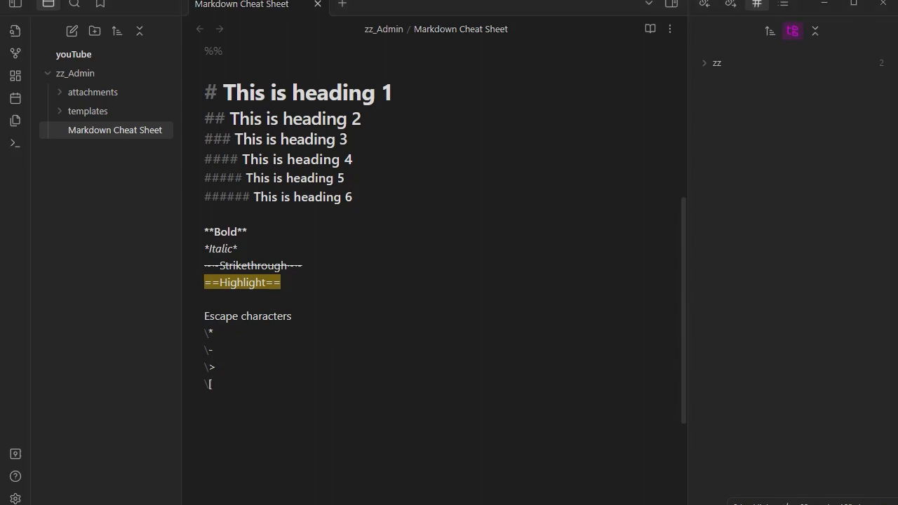
- Add "\`", "\#" and "\\" on separate lines below "\[" and check the escape list in reading view
click(207, 399)
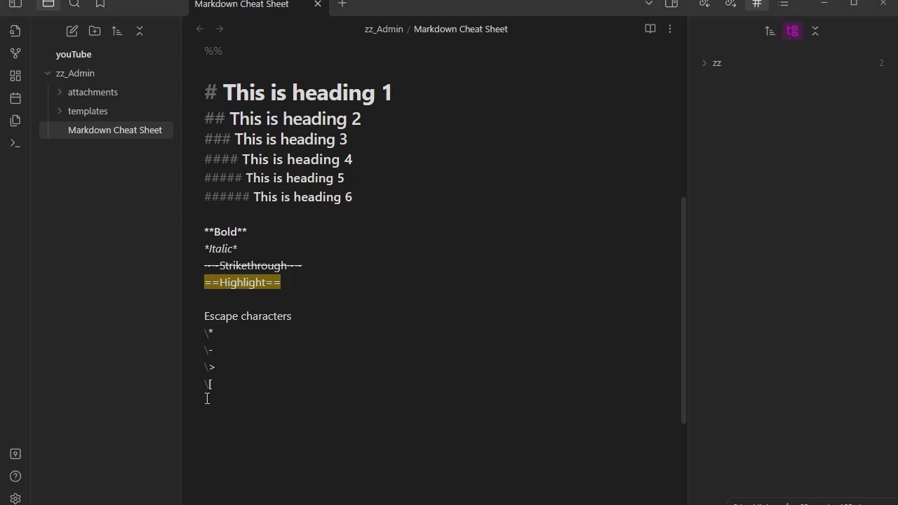
text(\`)
key(Return)
text(\#)
key(Return)
text(\\)
click(650, 29)
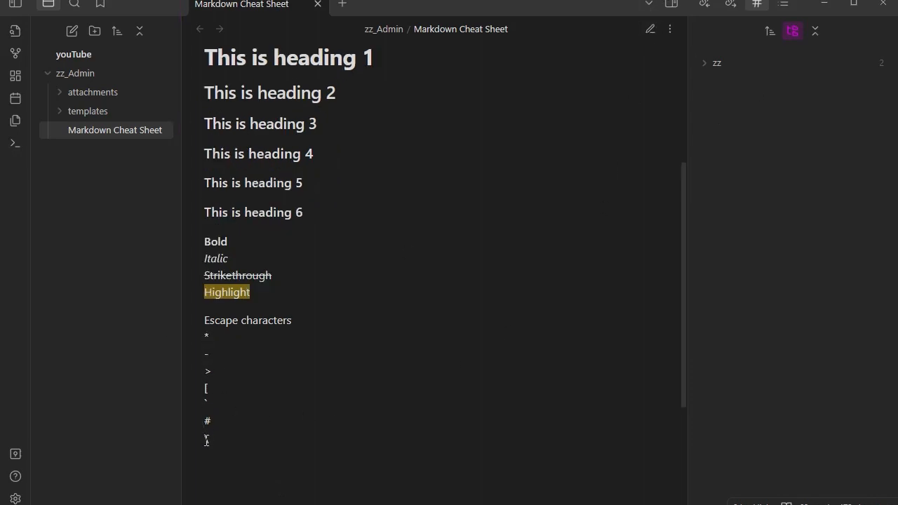
click(650, 29)
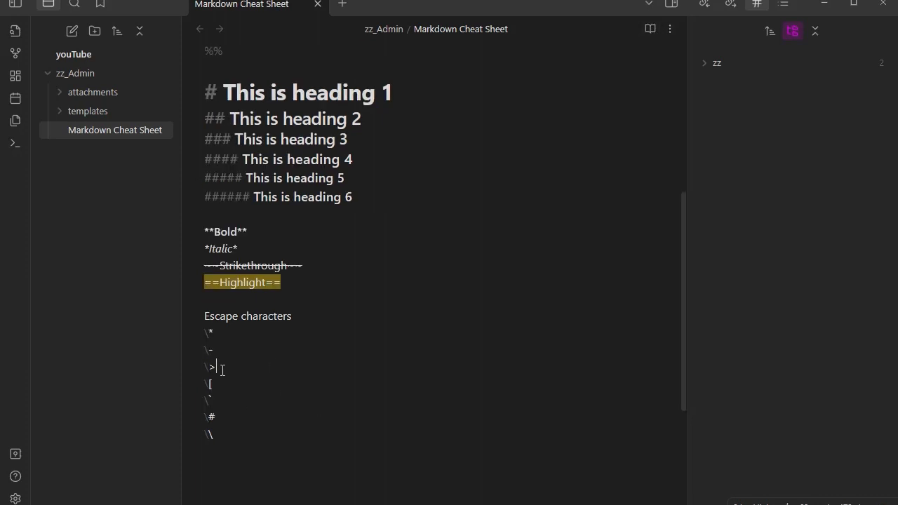
- Try an unescaped ">" on a new line below "\>", preview its effect in reading view, and remove it
key(Return)
text(>)
click(651, 29)
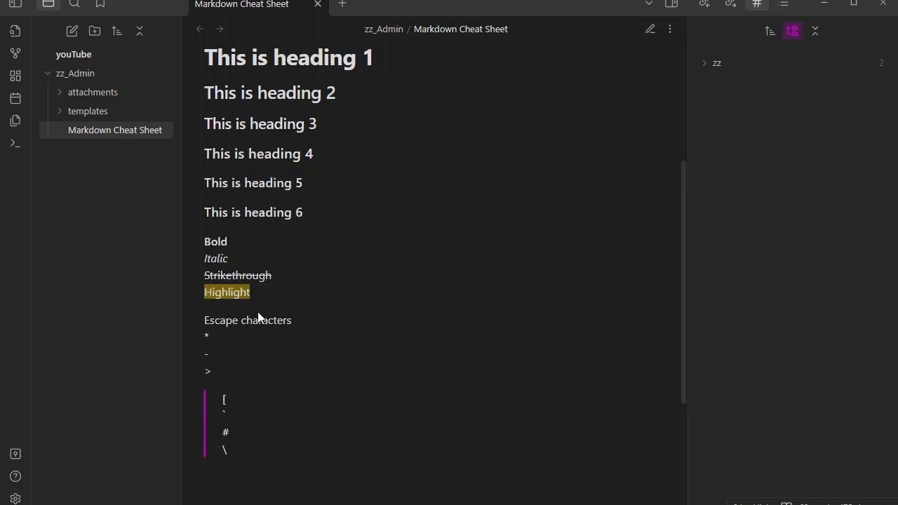
click(650, 29)
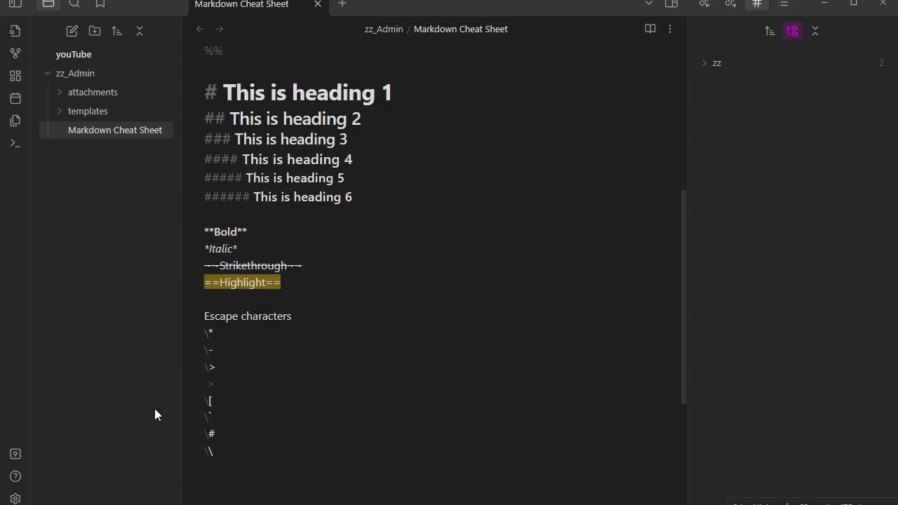
key(BackSpace)
scroll(489, 298, up, 4)
right_click(75, 74)
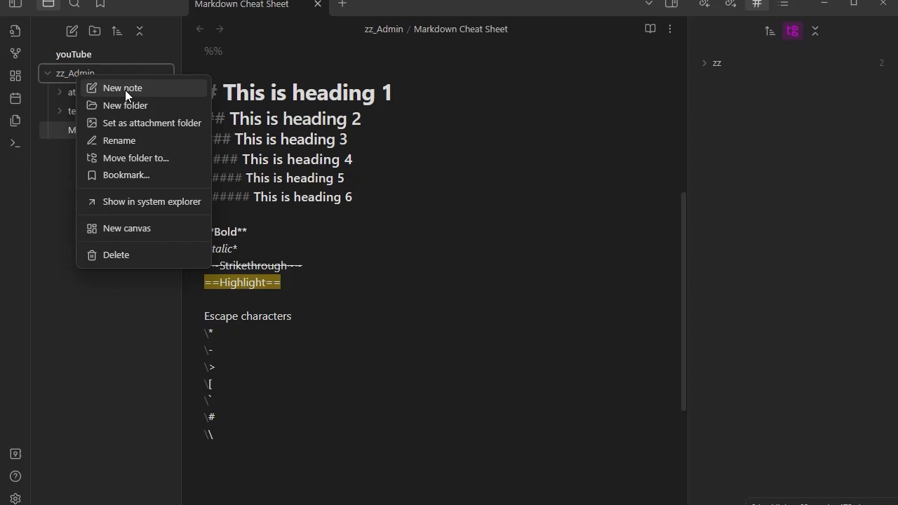
click(54, 220)
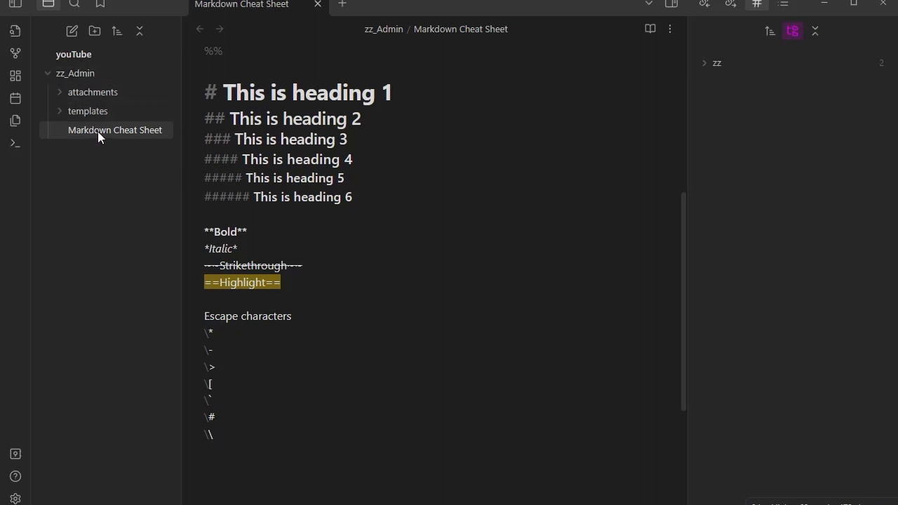
- Create an untitled note in the vault root, close it, and permanently delete its file
click(72, 30)
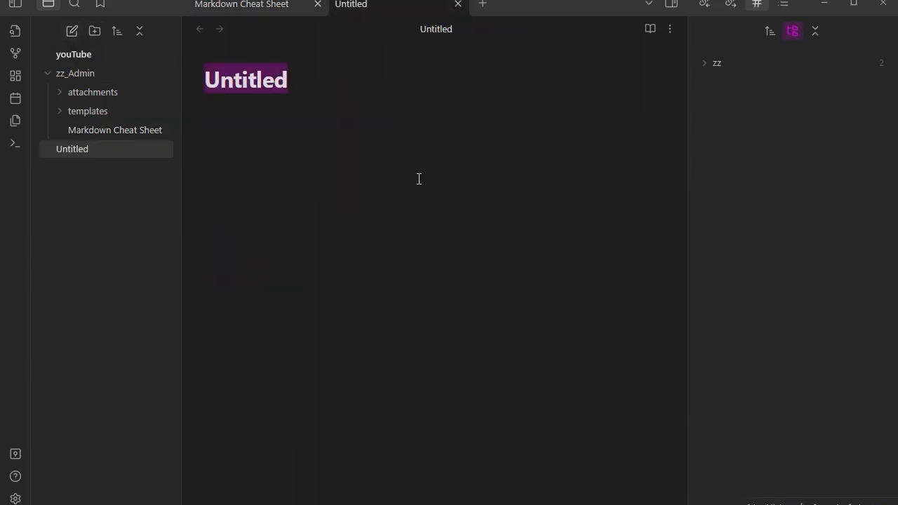
click(457, 4)
right_click(71, 150)
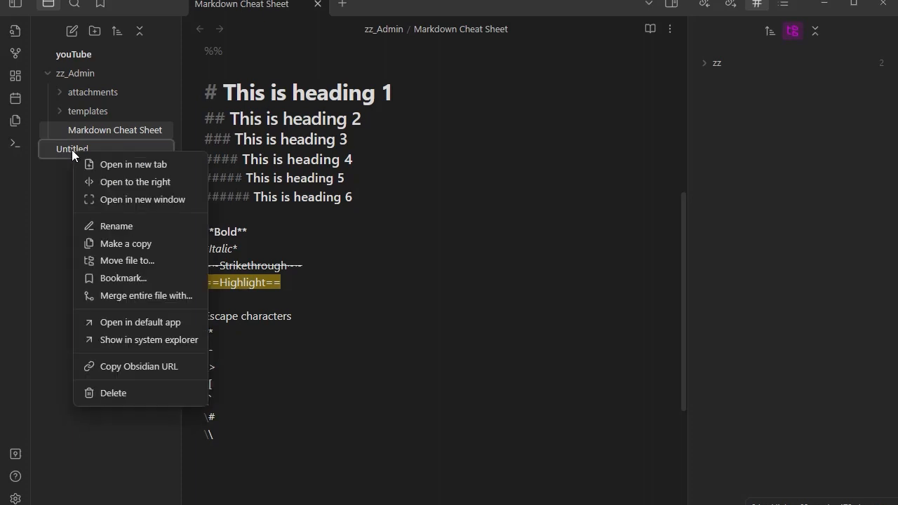
click(127, 396)
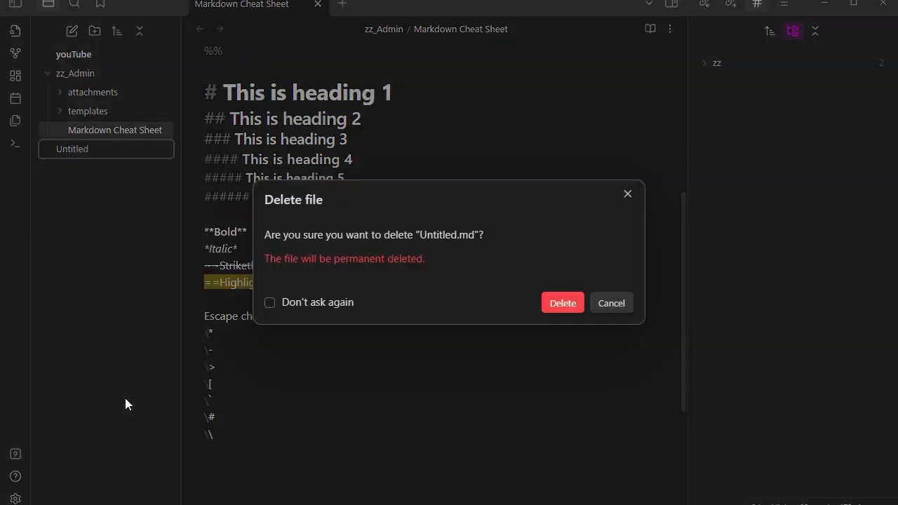
click(563, 303)
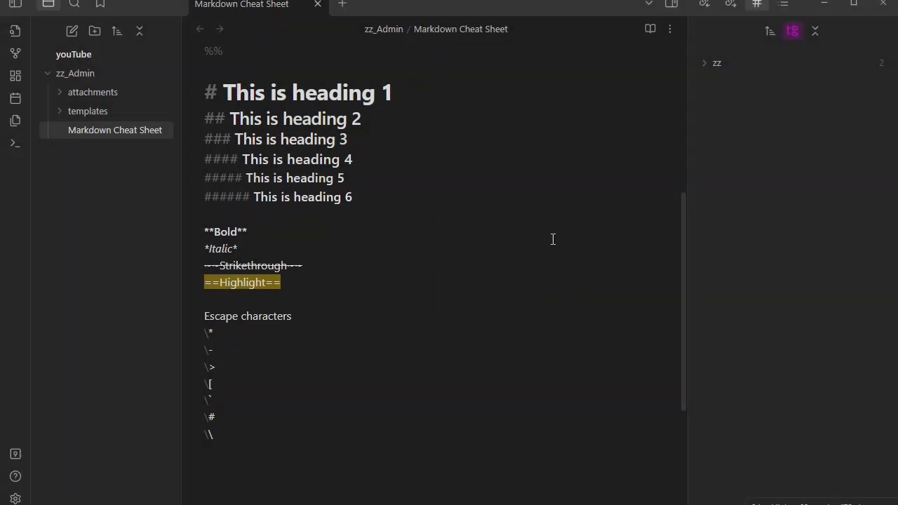